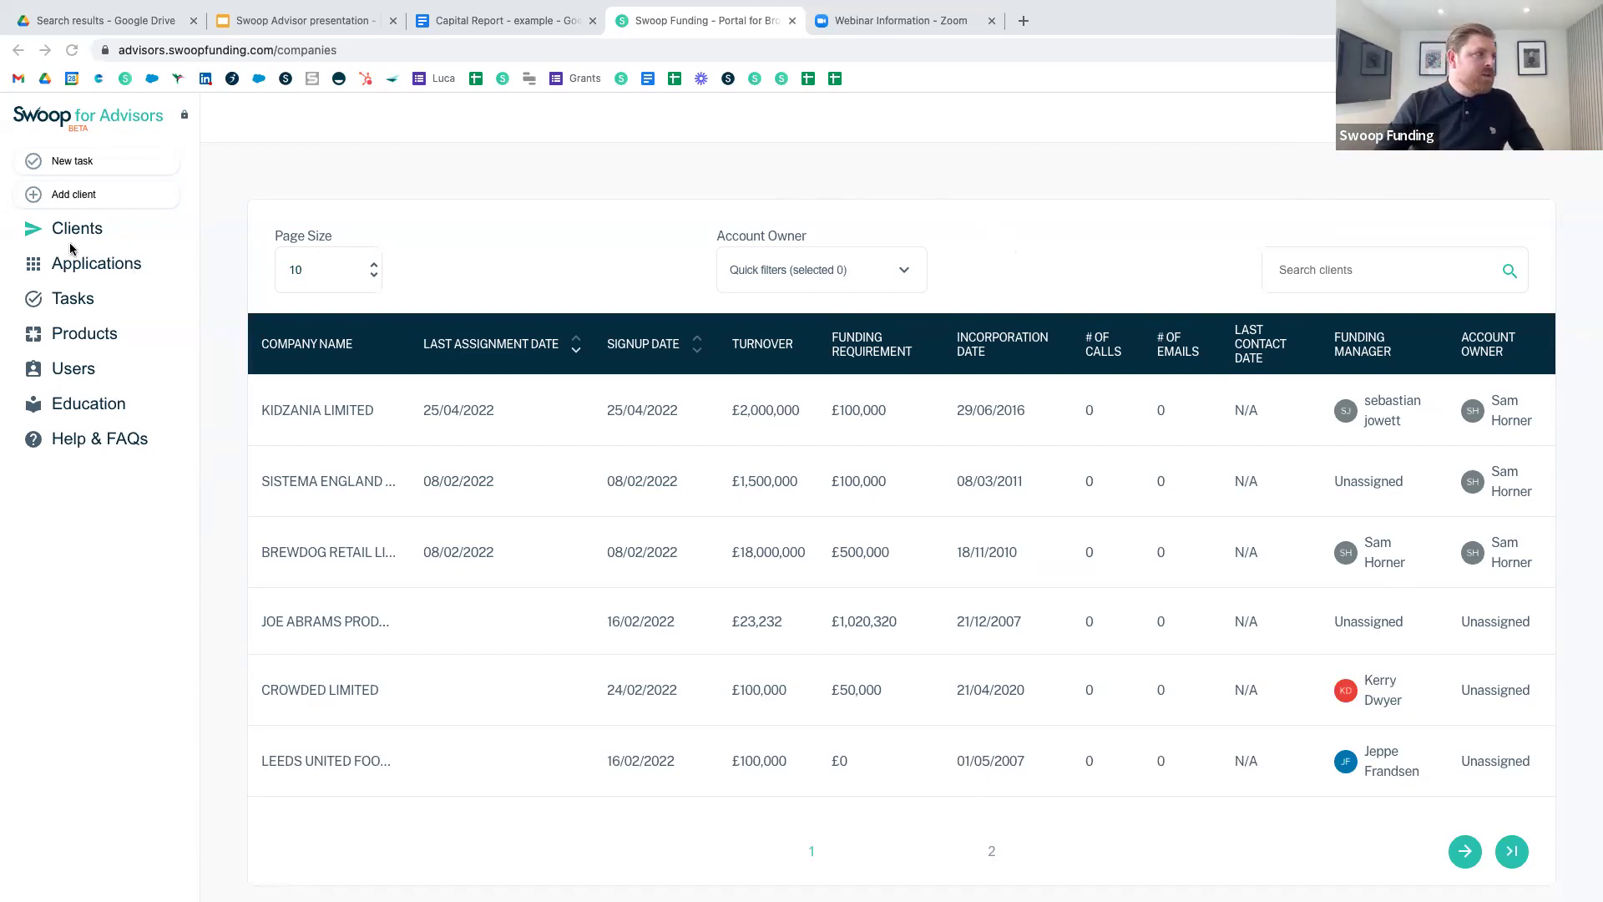
Start adding a new client manually and choose JOE LIMITED (GB) as the client's company.
left_click(75, 200)
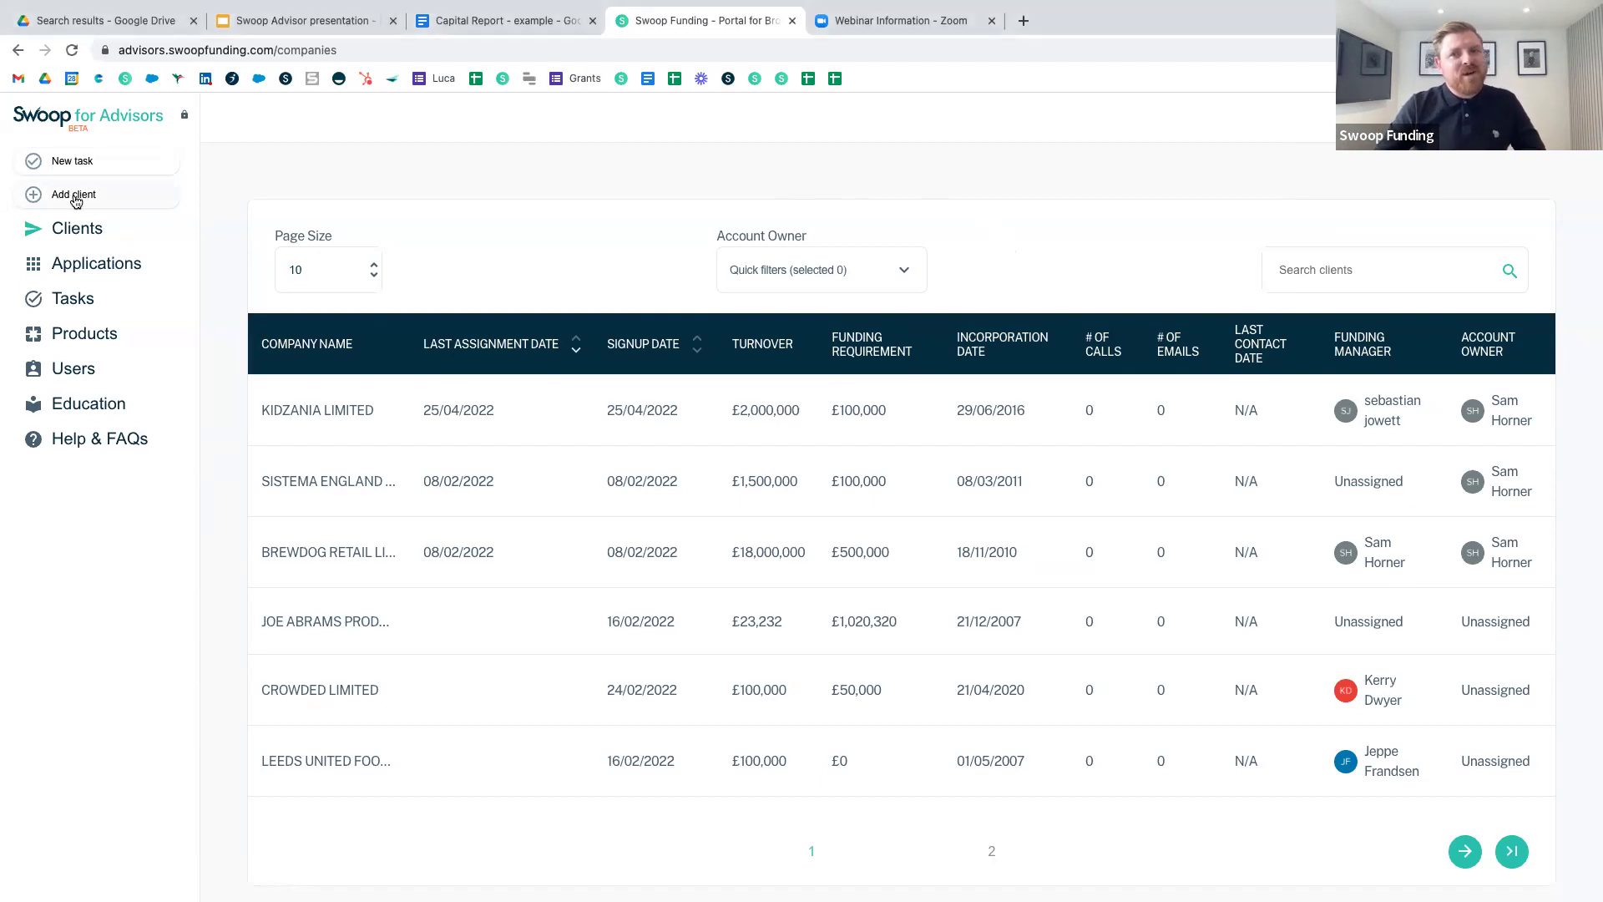
left_click(75, 199)
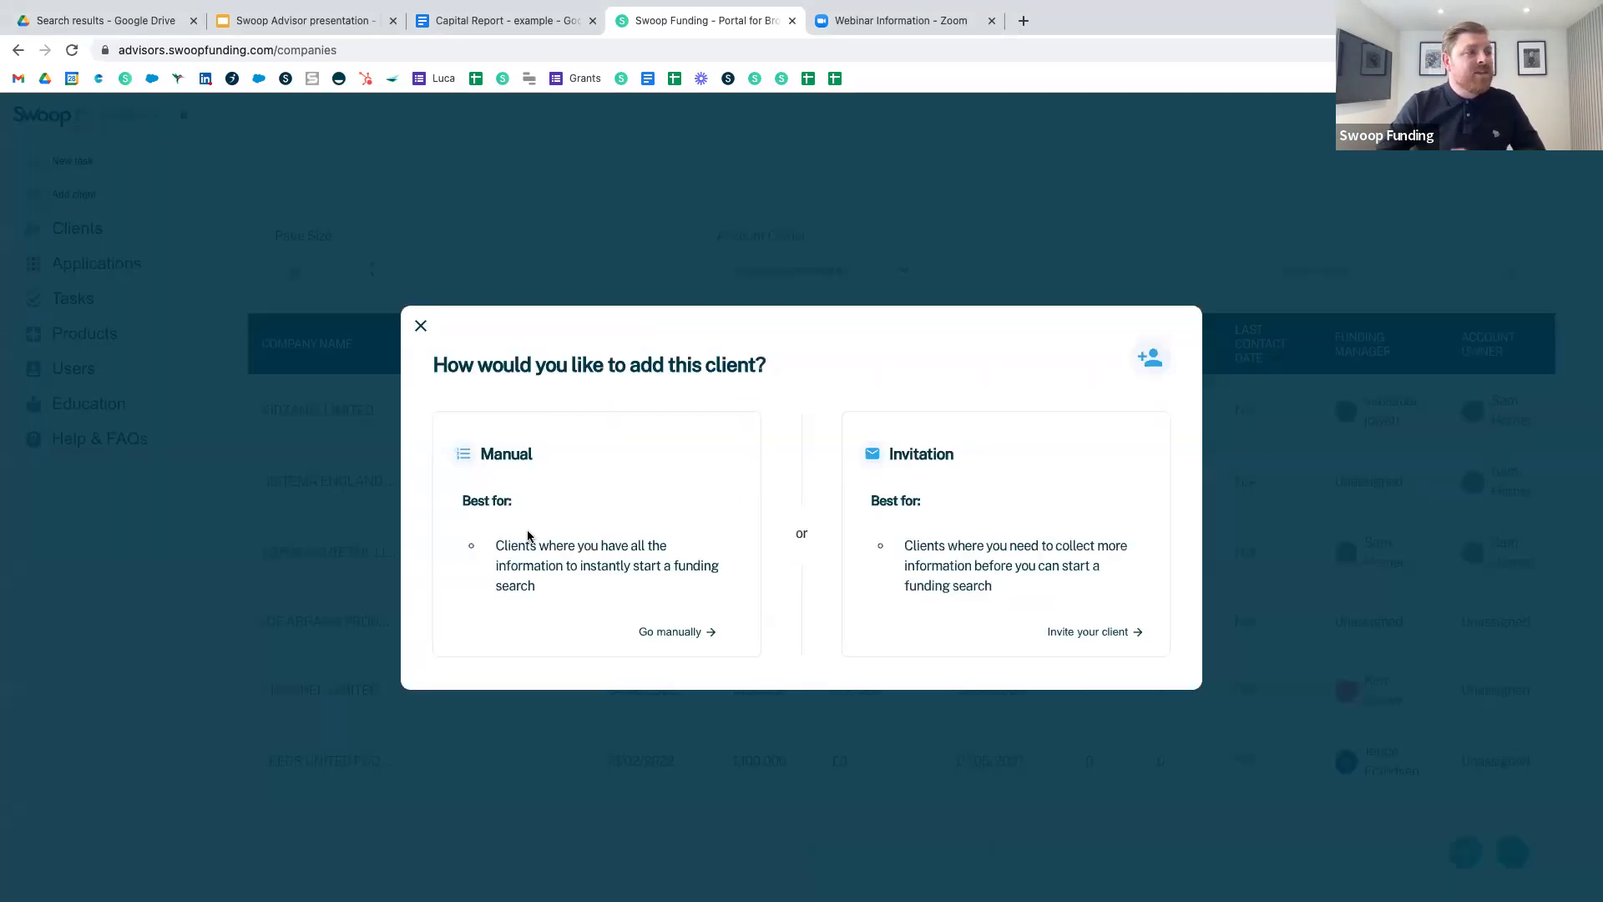
left_click(691, 634)
left_click(586, 428)
type("Joe")
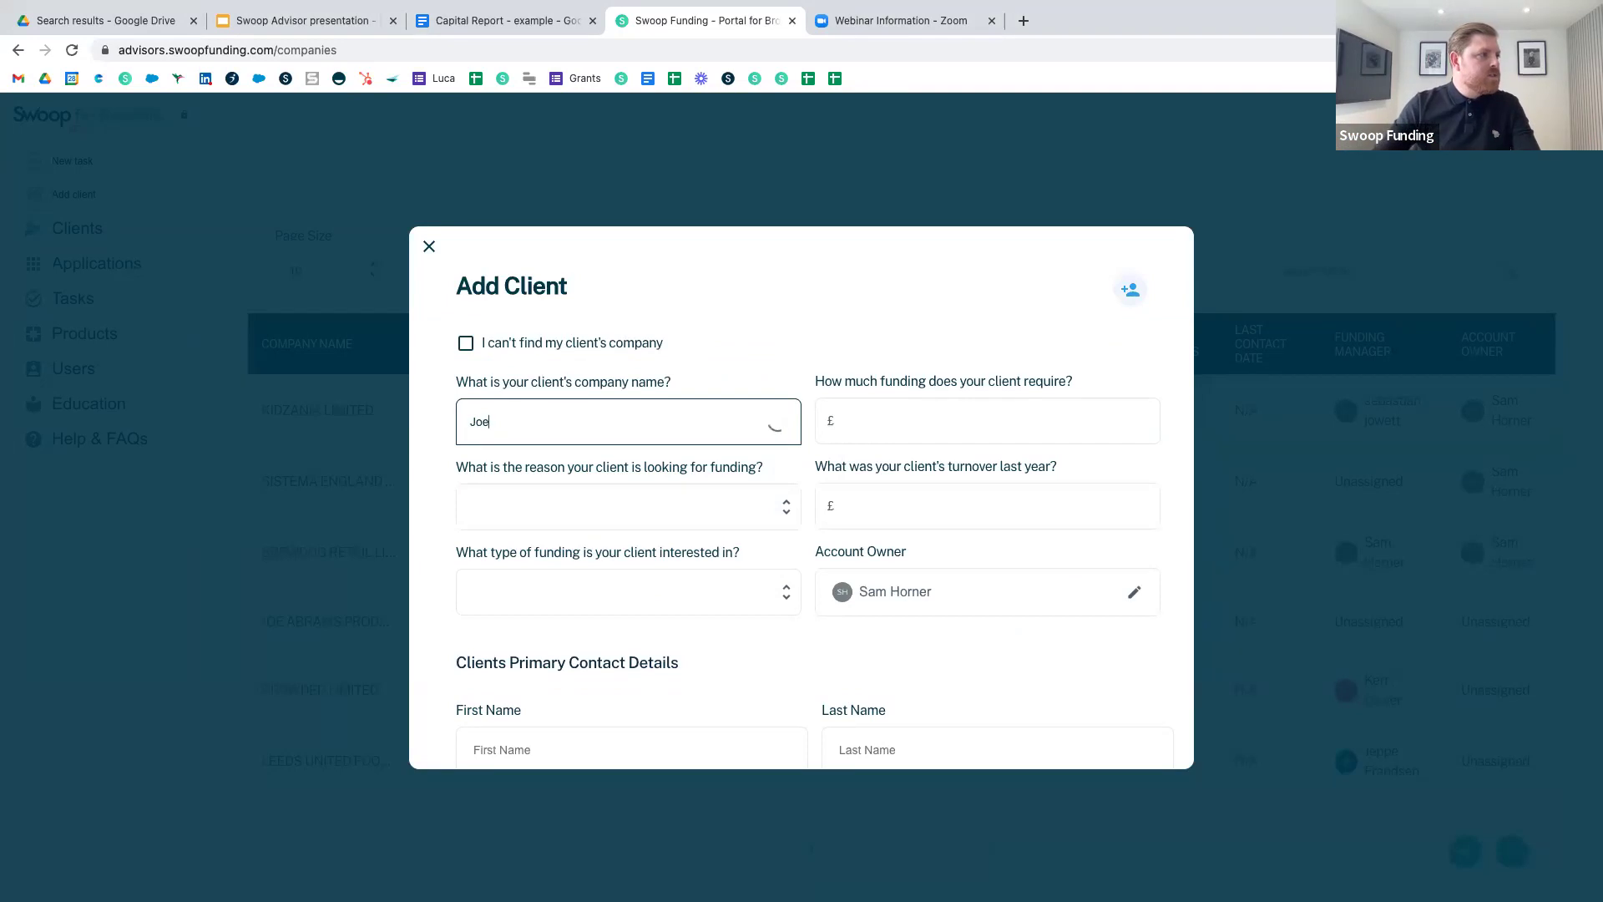
key("BackSpace")
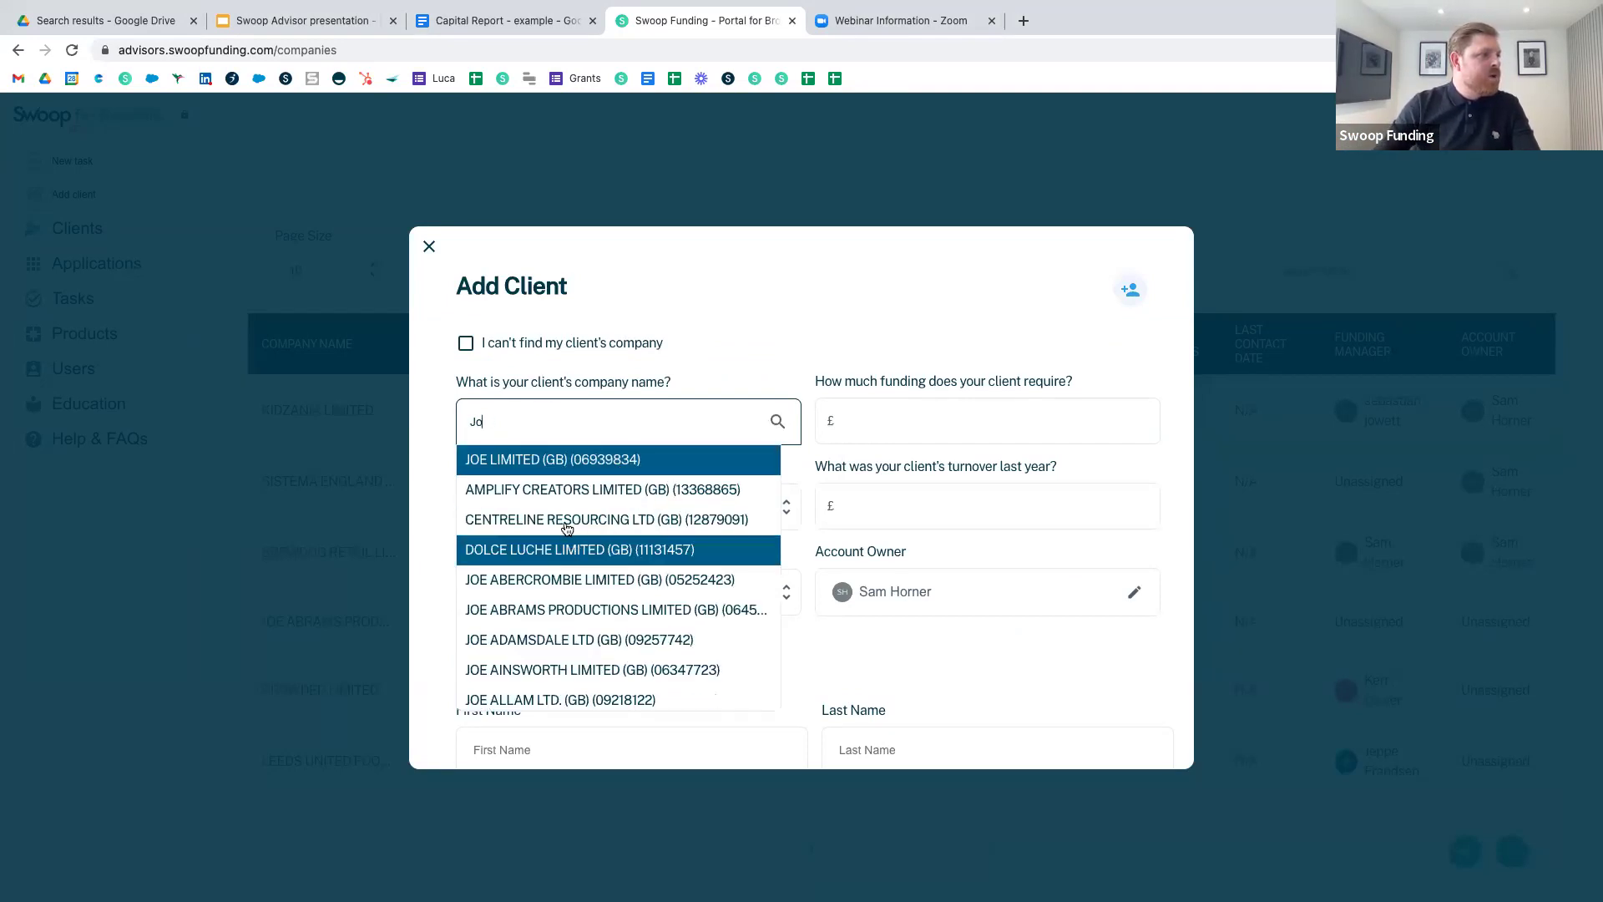
left_click(537, 462)
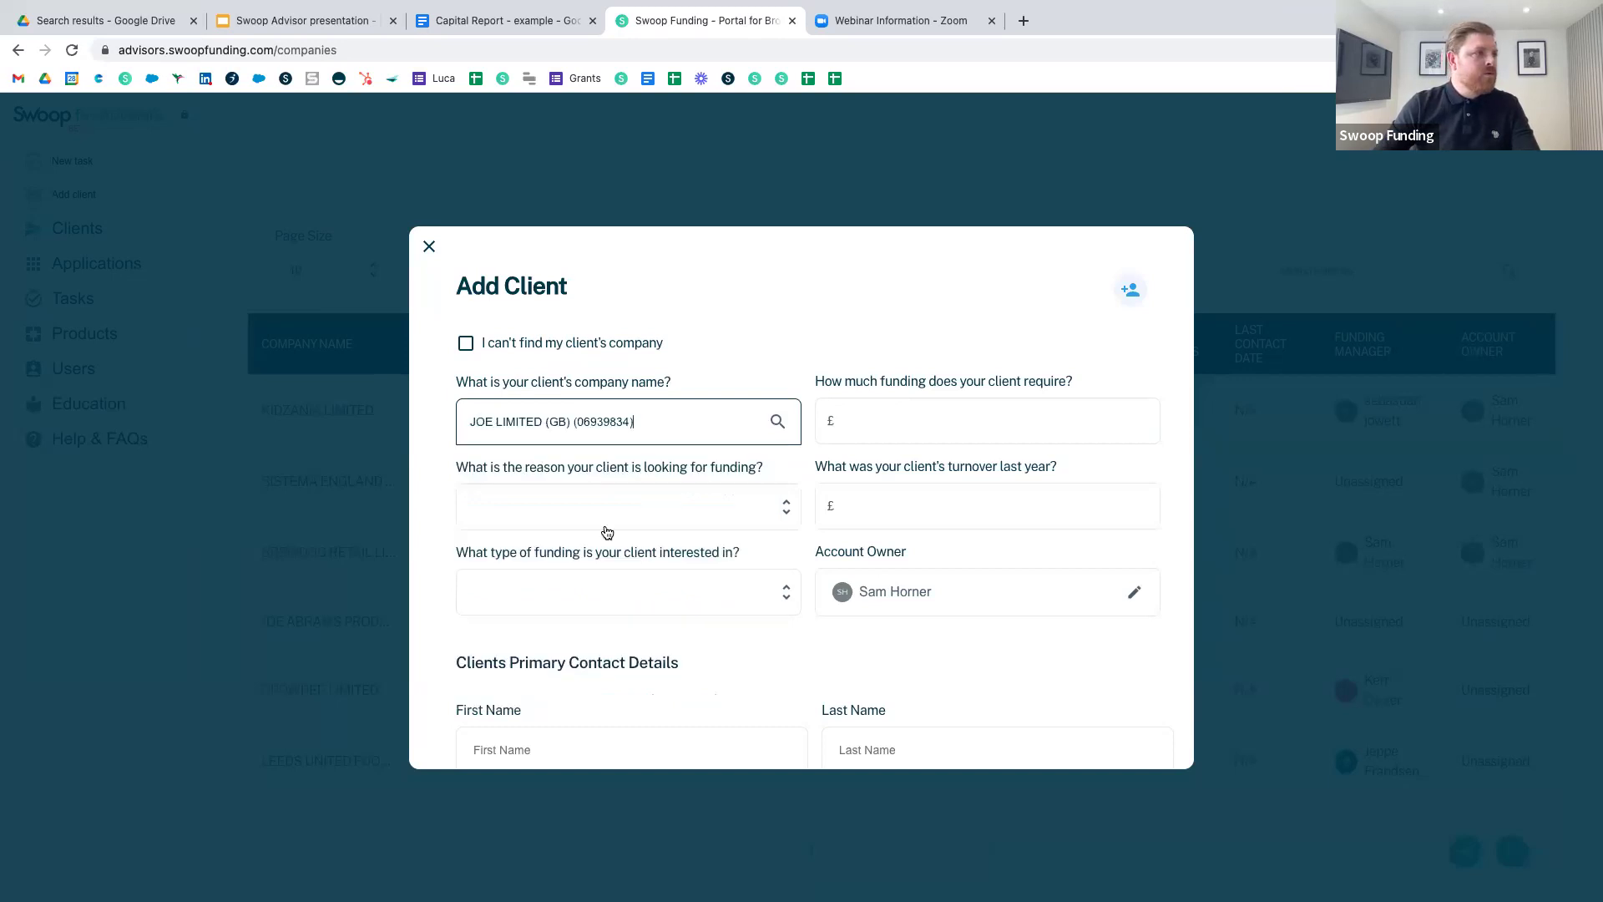
Select Improve cashflow and Research as the reasons the client is looking for funding.
left_click(787, 508)
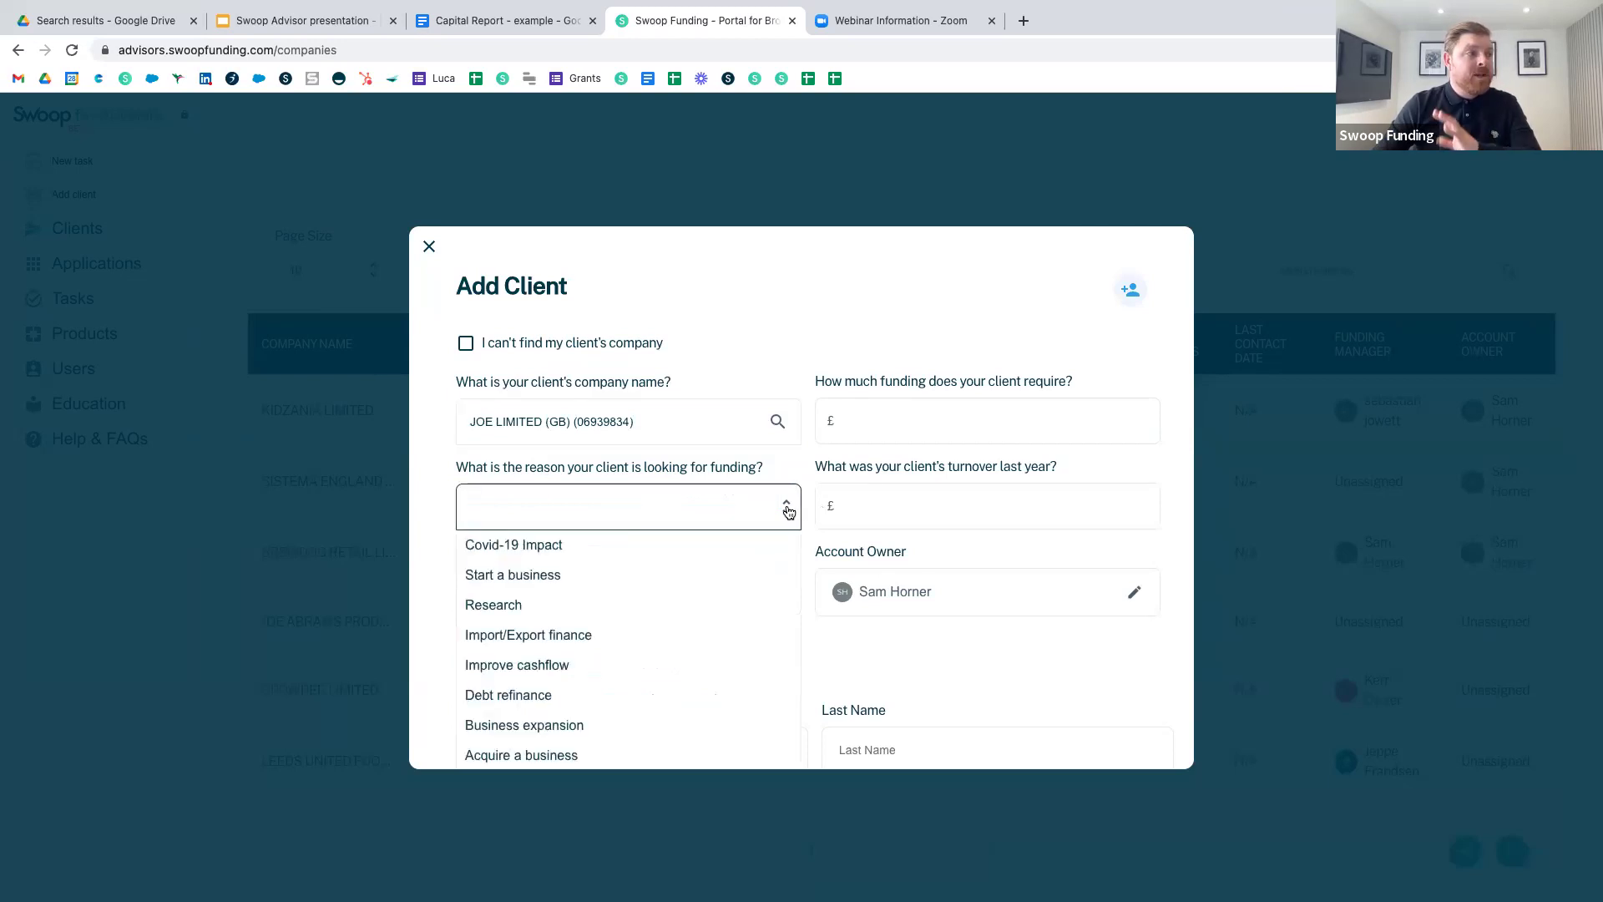
left_click(573, 668)
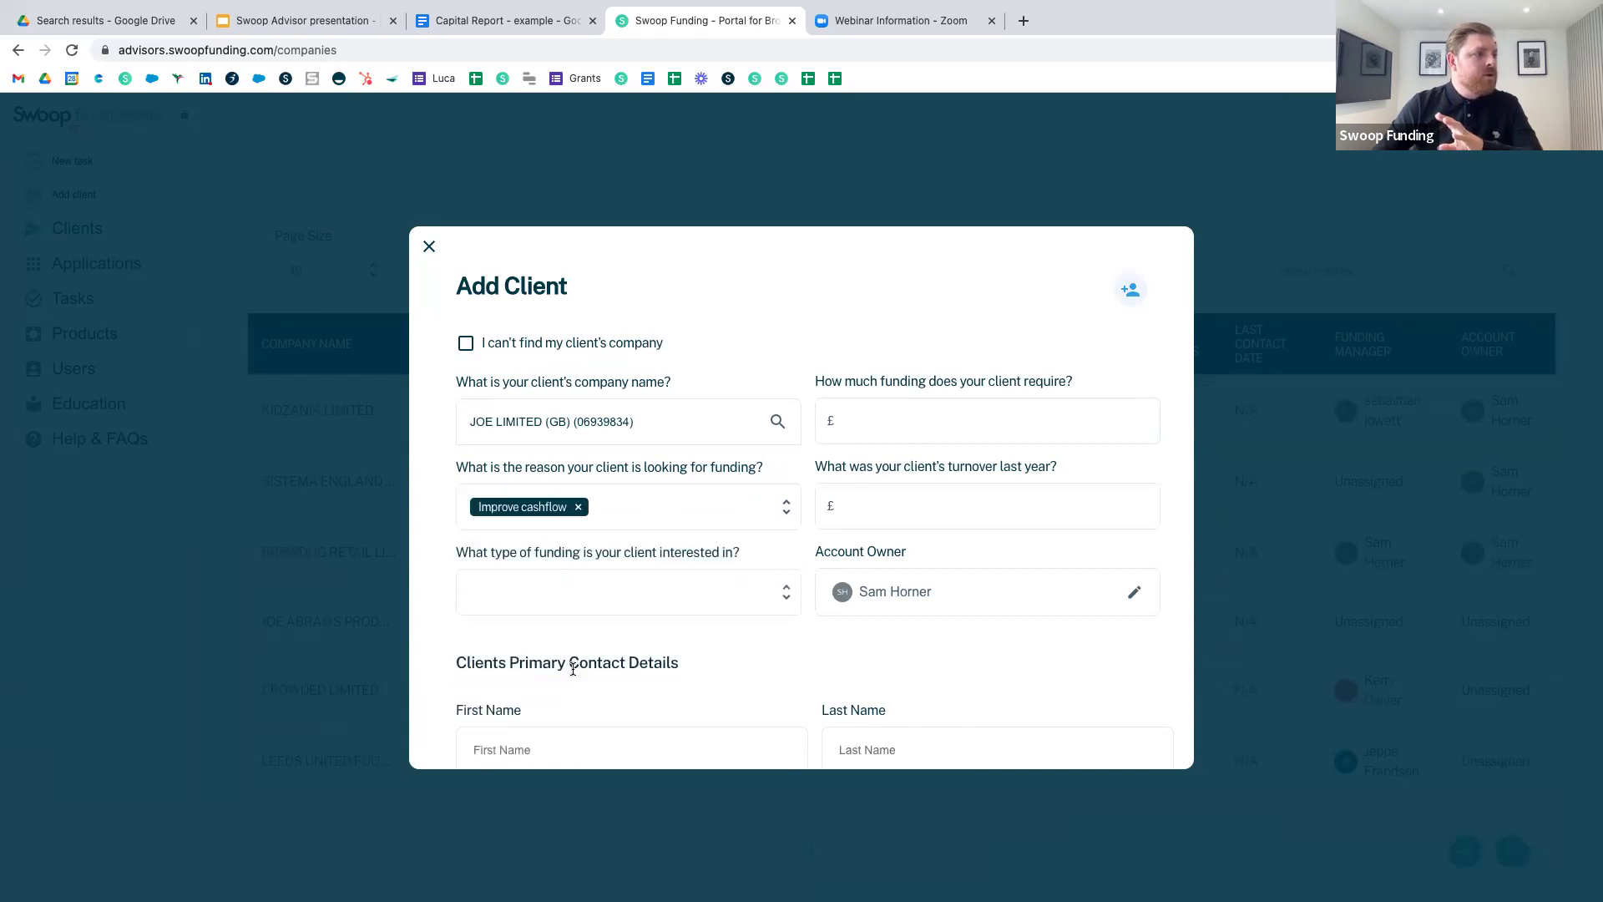
left_click(778, 512)
left_click(789, 508)
left_click(787, 509)
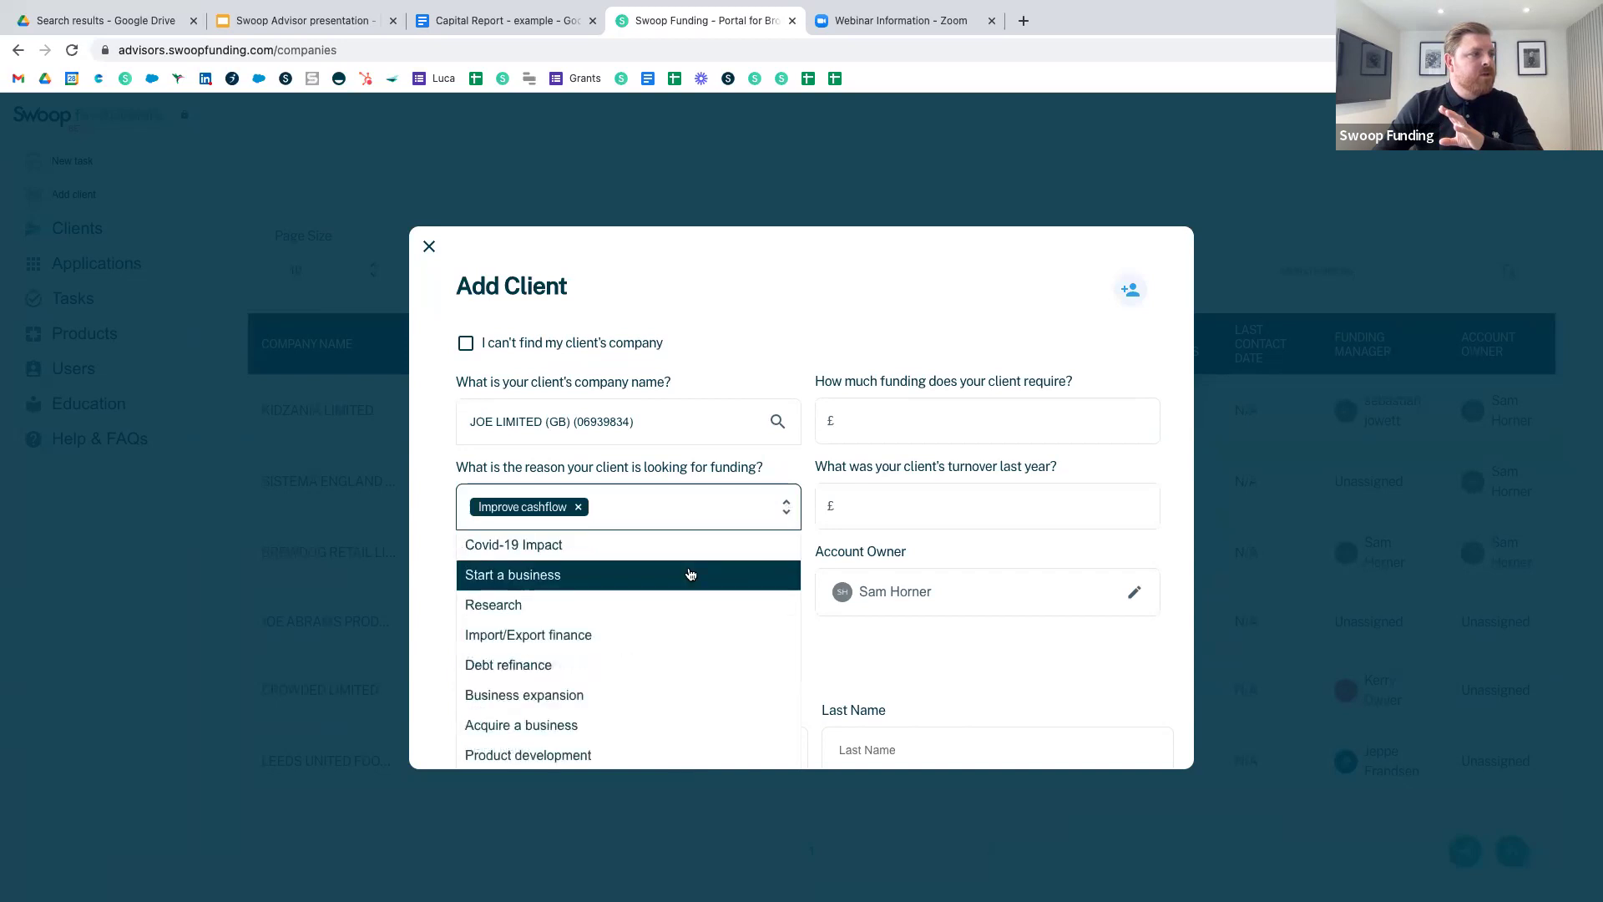
left_click(549, 618)
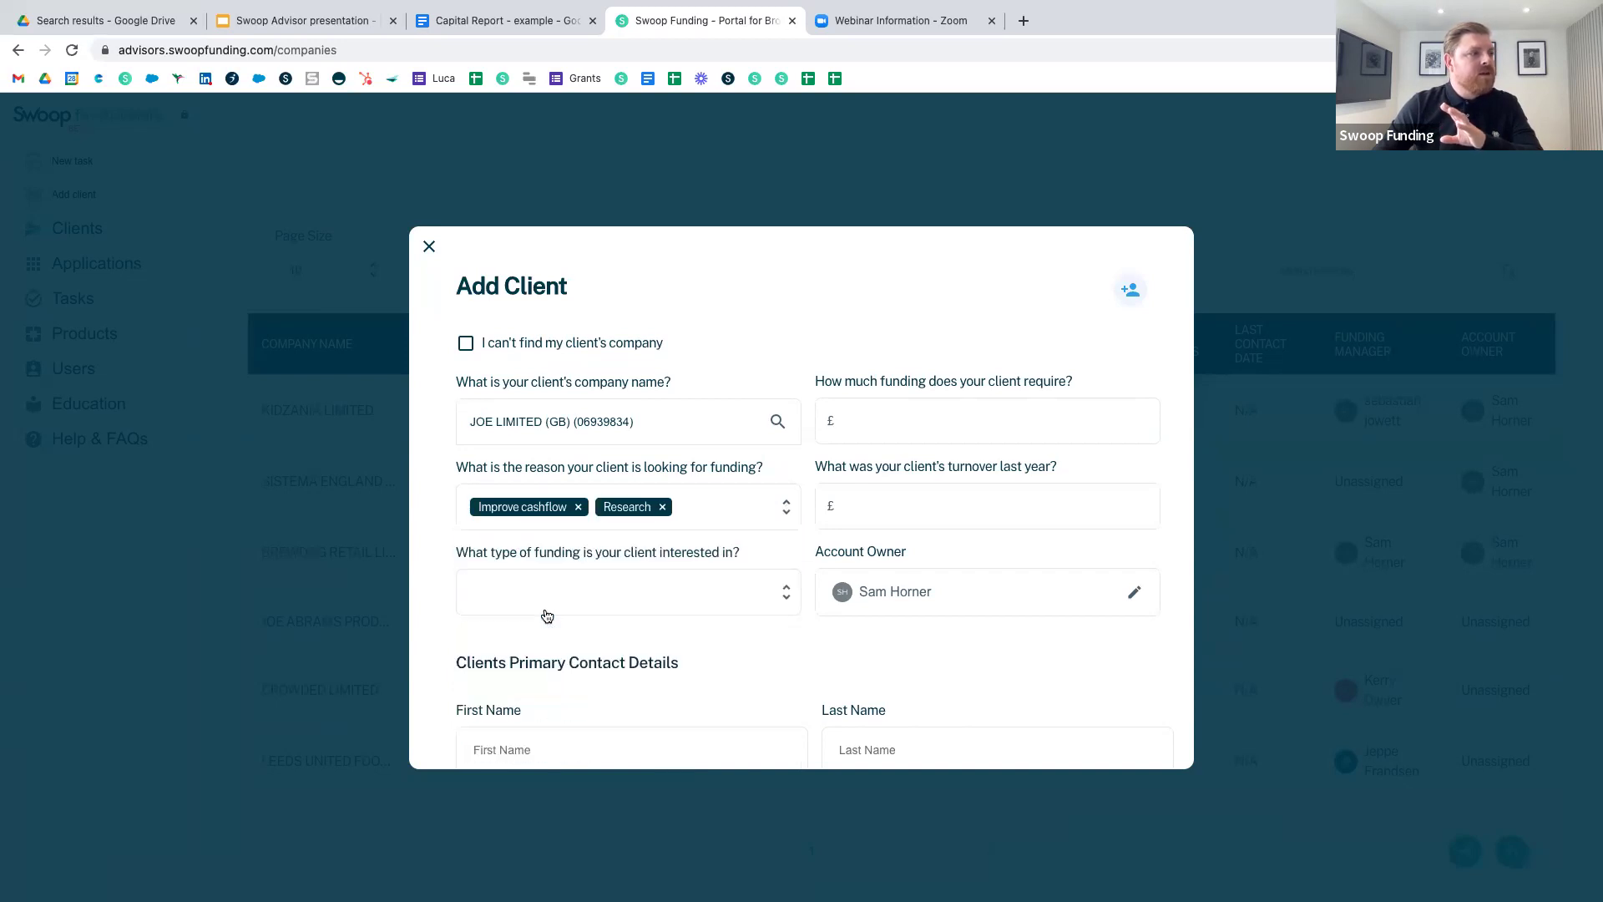
Select Loans and Grants as the types of funding the client is interested in.
left_click(596, 594)
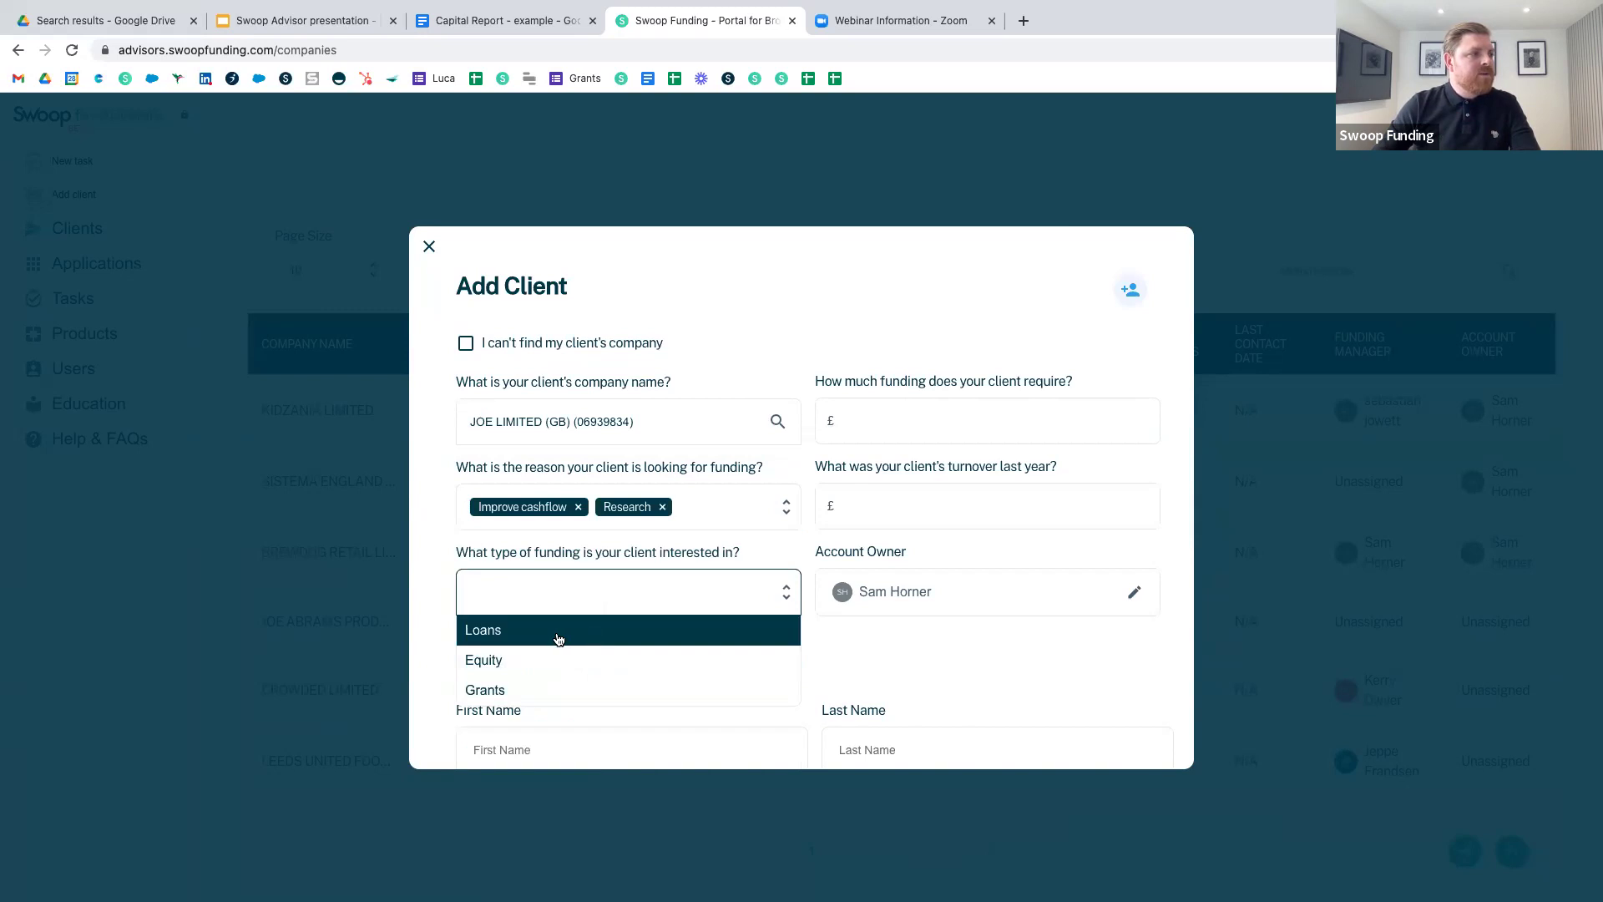
left_click(528, 639)
left_click(776, 596)
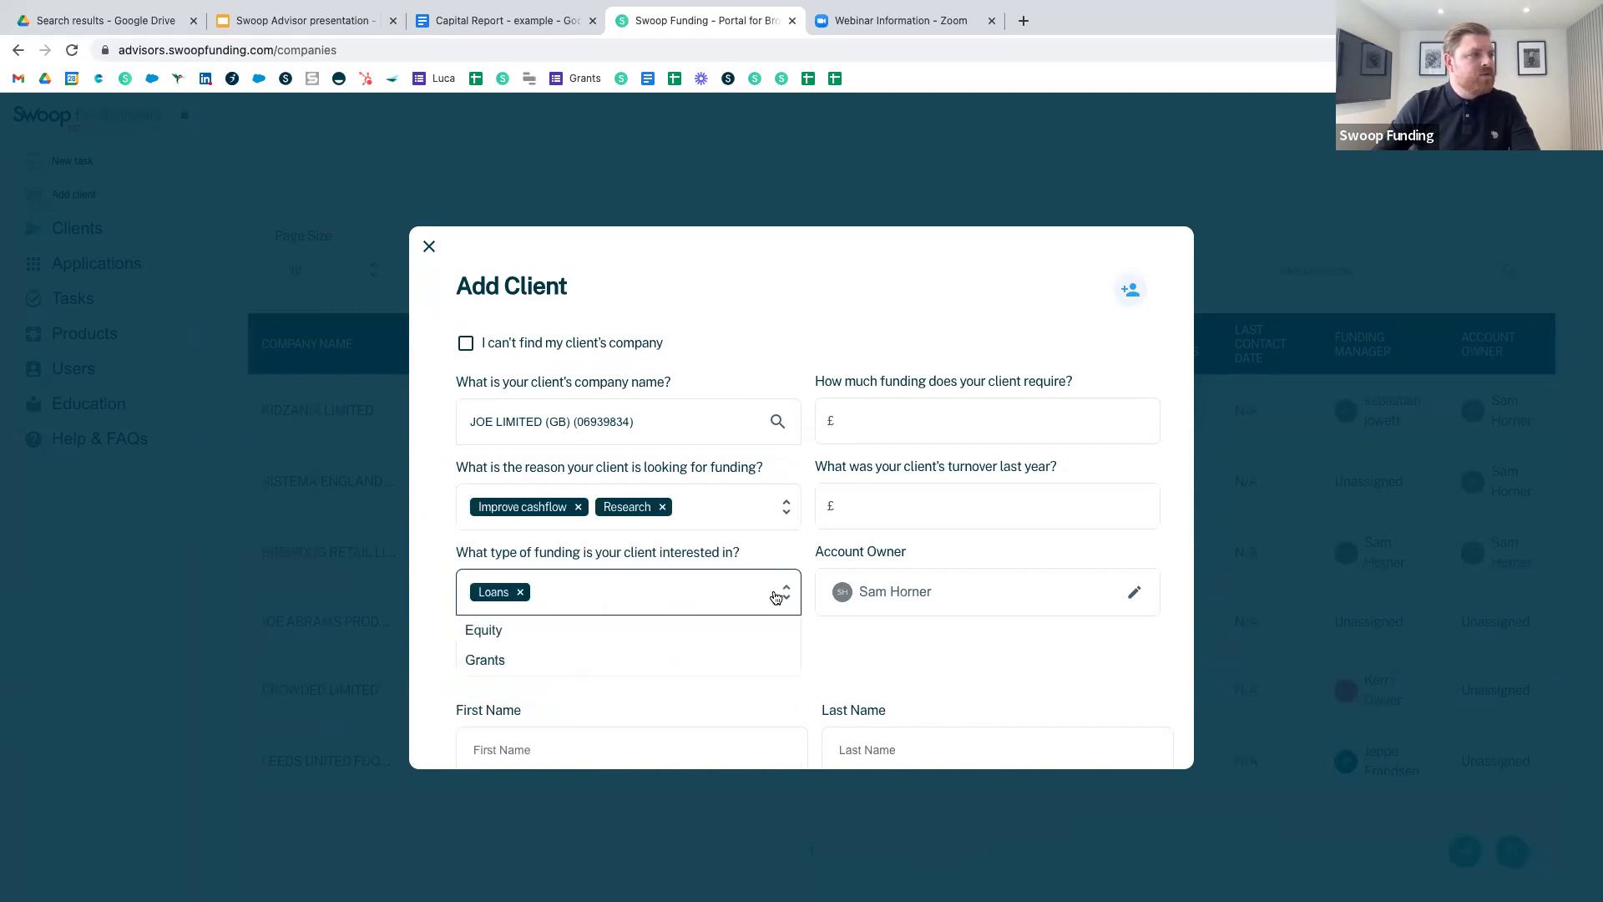
left_click(587, 660)
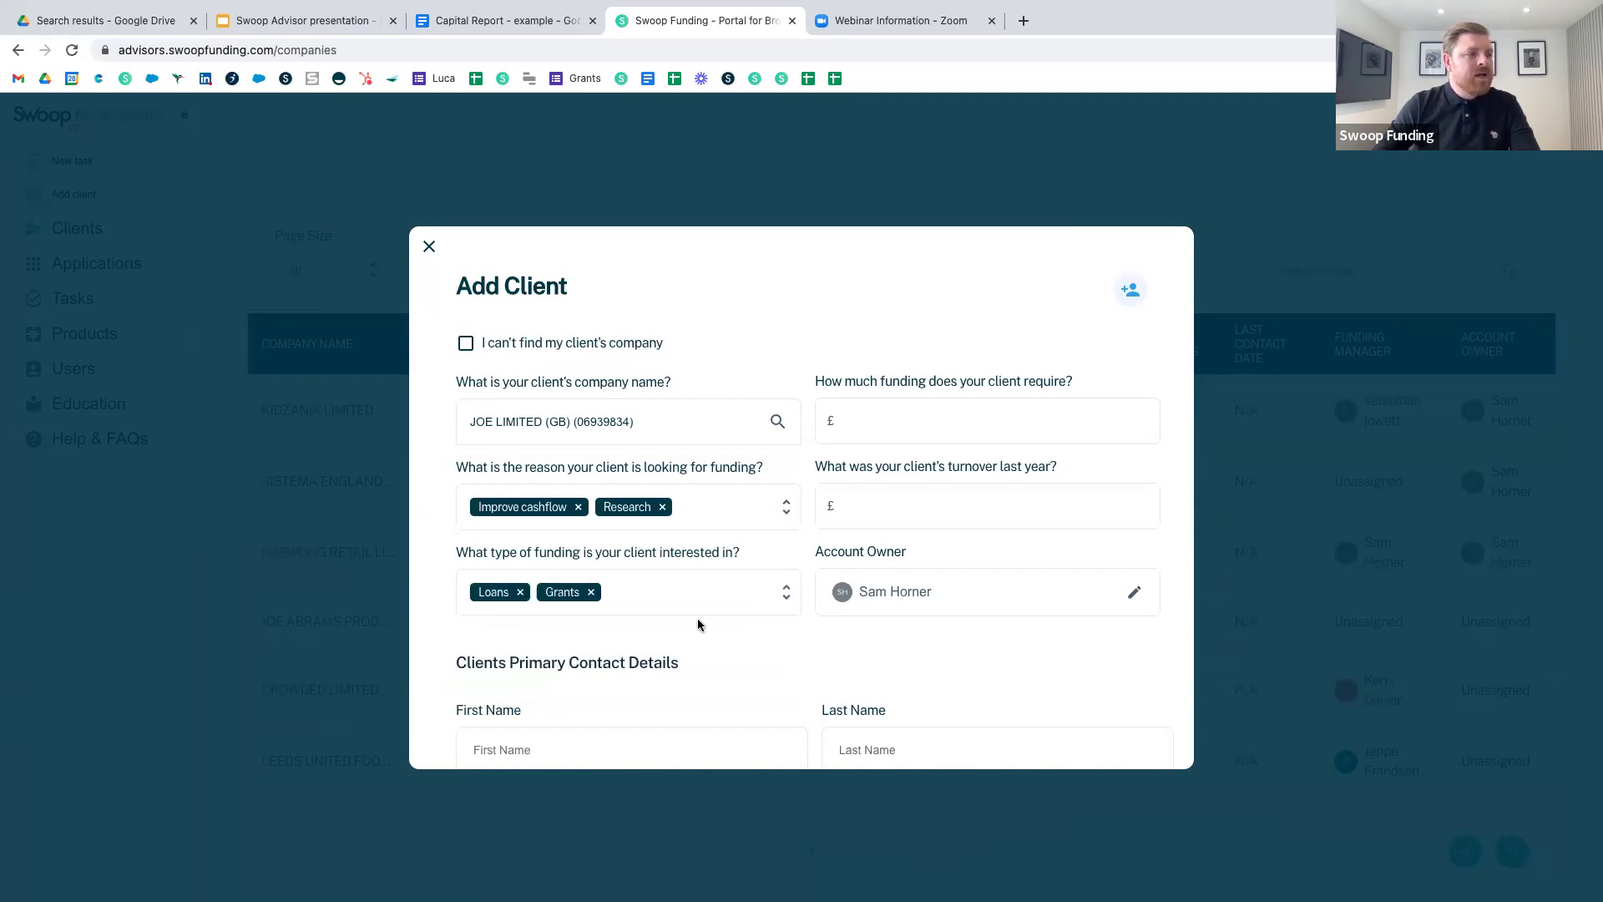
Set the funding required to £50,000 and last year's turnover to £2,000,000.
left_click(873, 421)
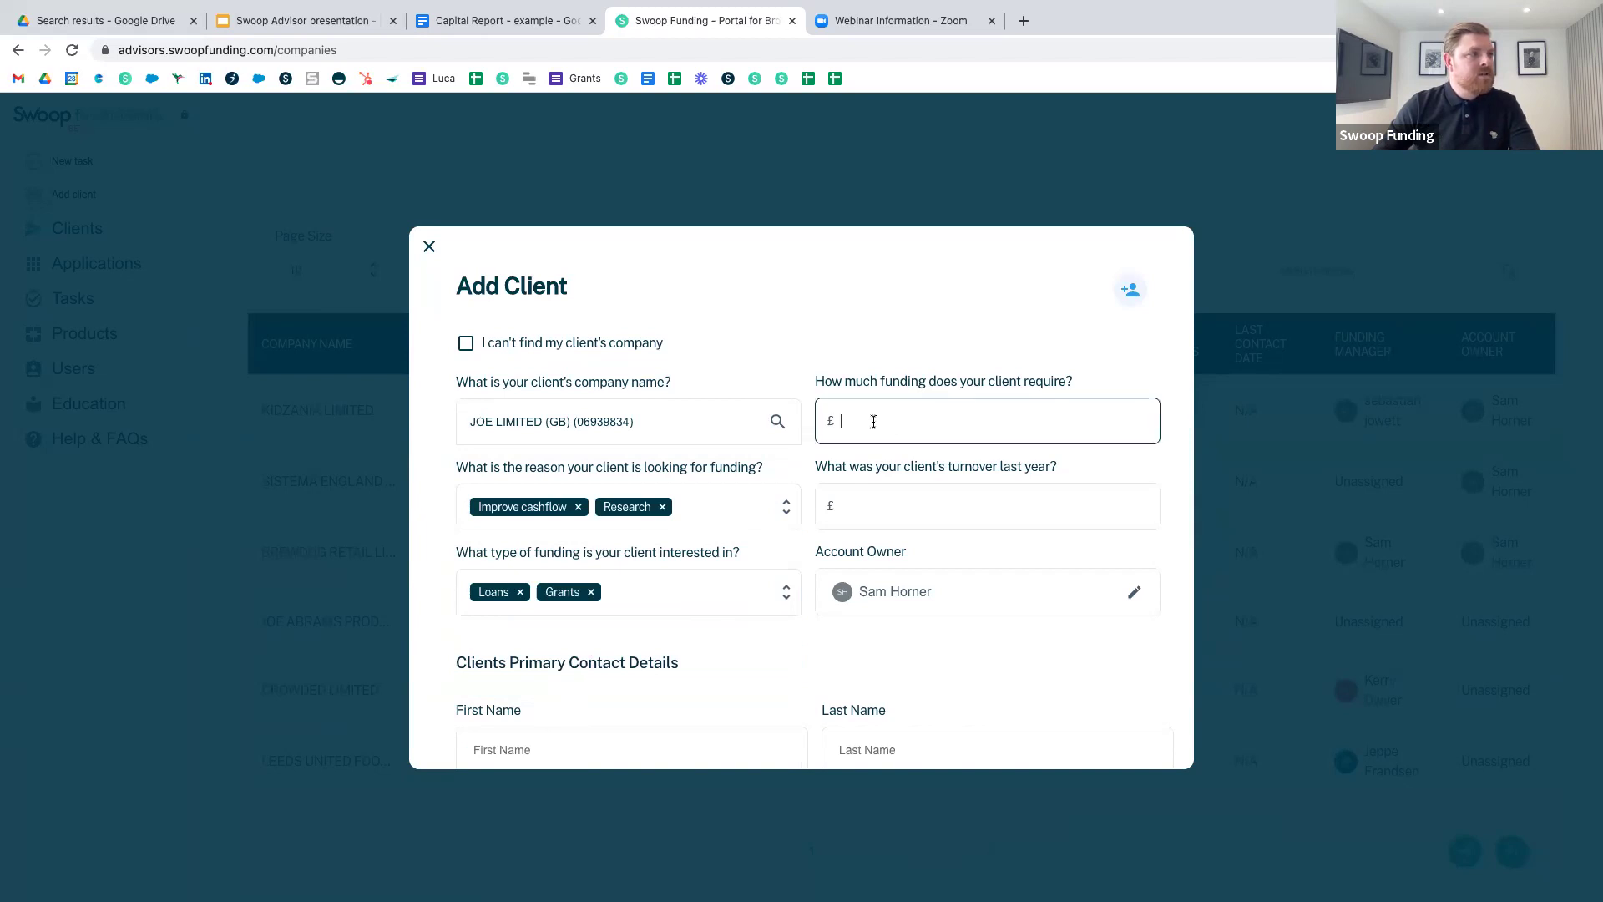
type("50,000")
left_click(916, 505)
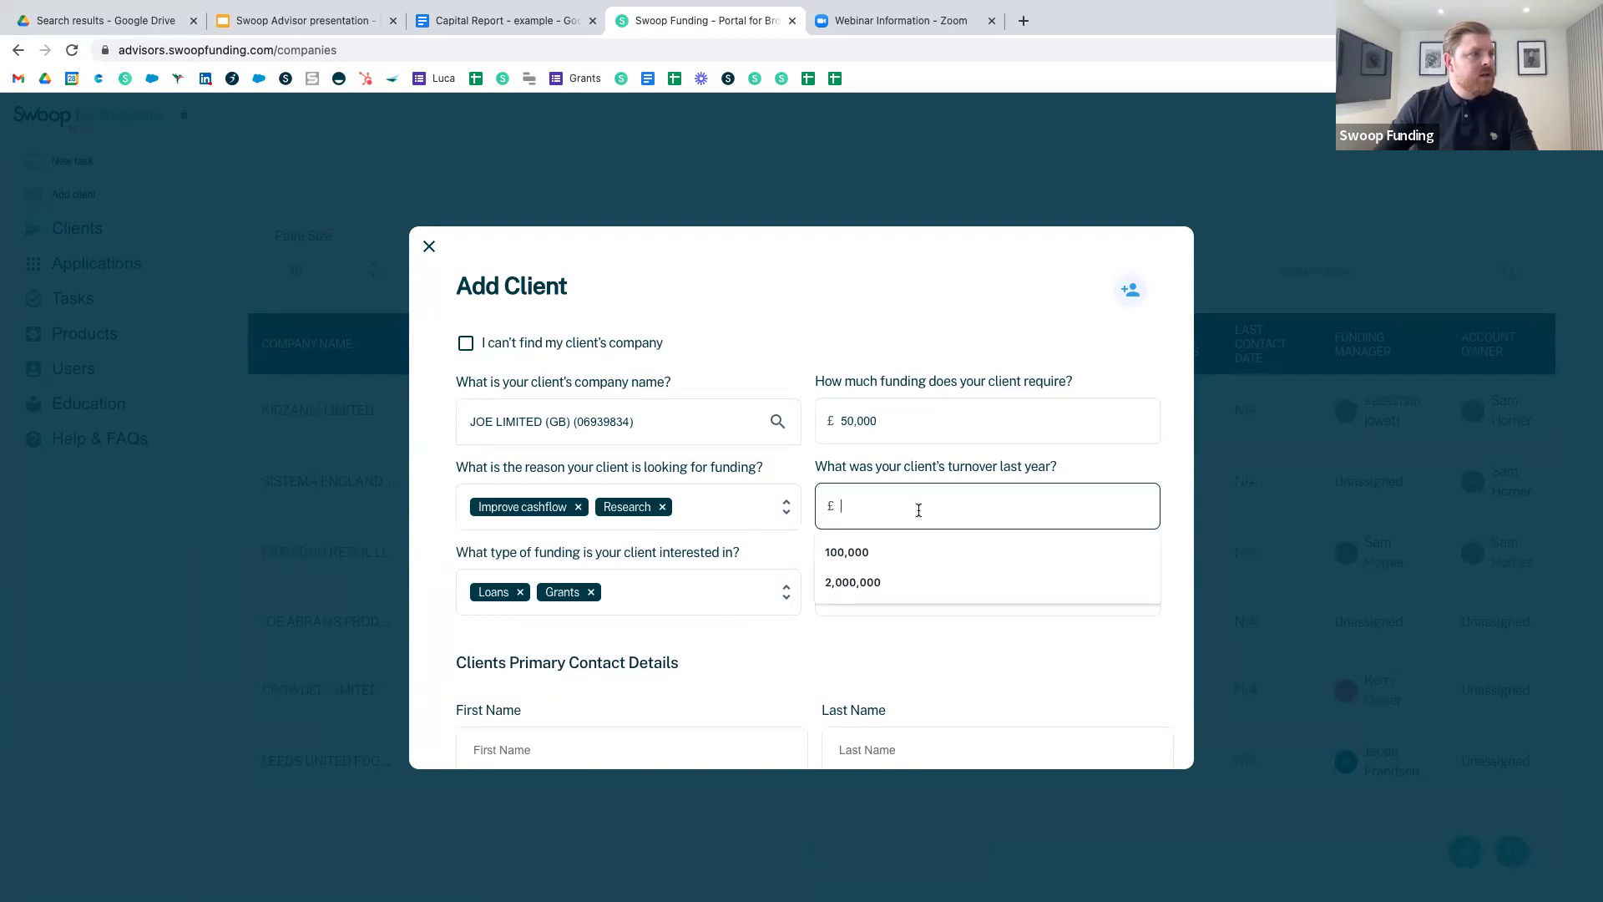
left_click(885, 583)
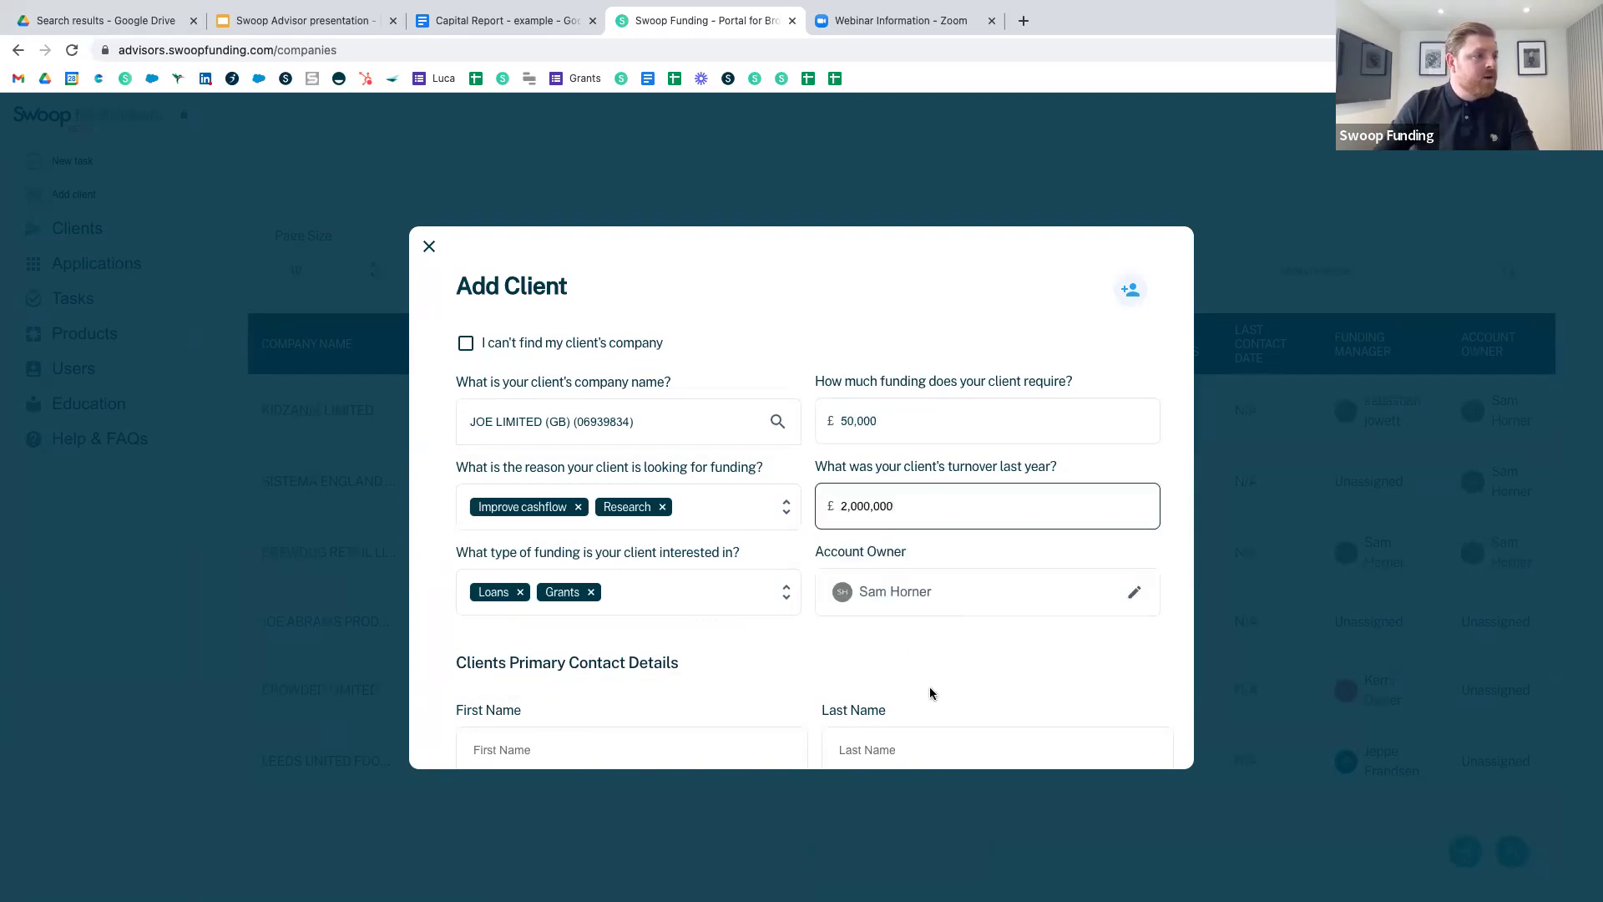
Fill in the primary contact's first name, last name, email and contact number using the saved suggestions.
scroll(931, 693, "down", 3)
left_click(598, 539)
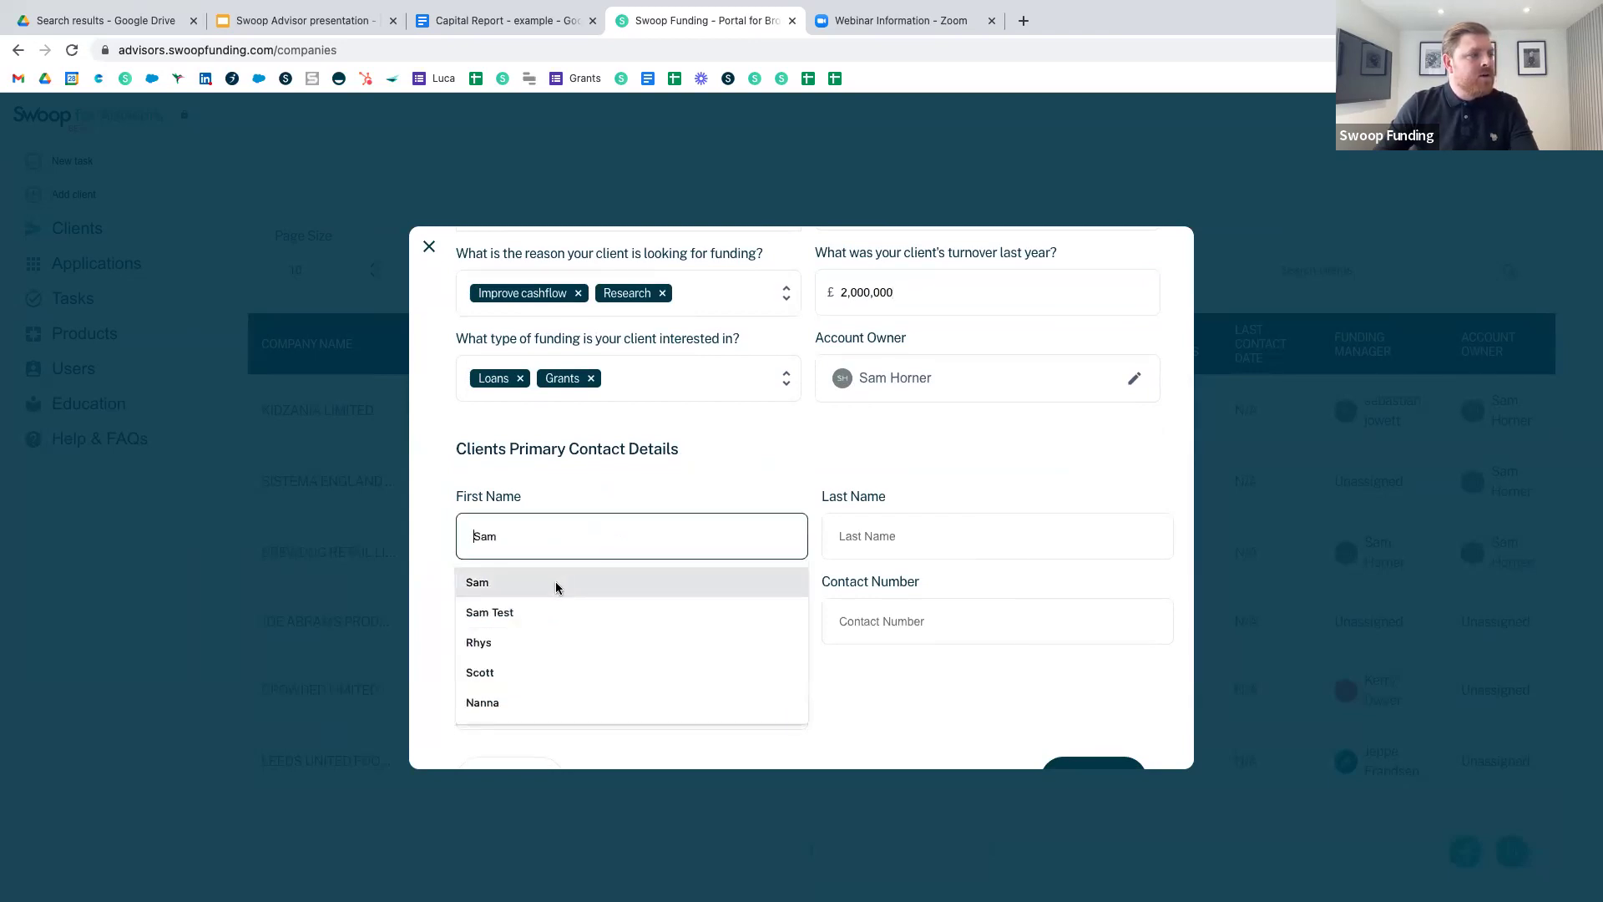
left_click(556, 584)
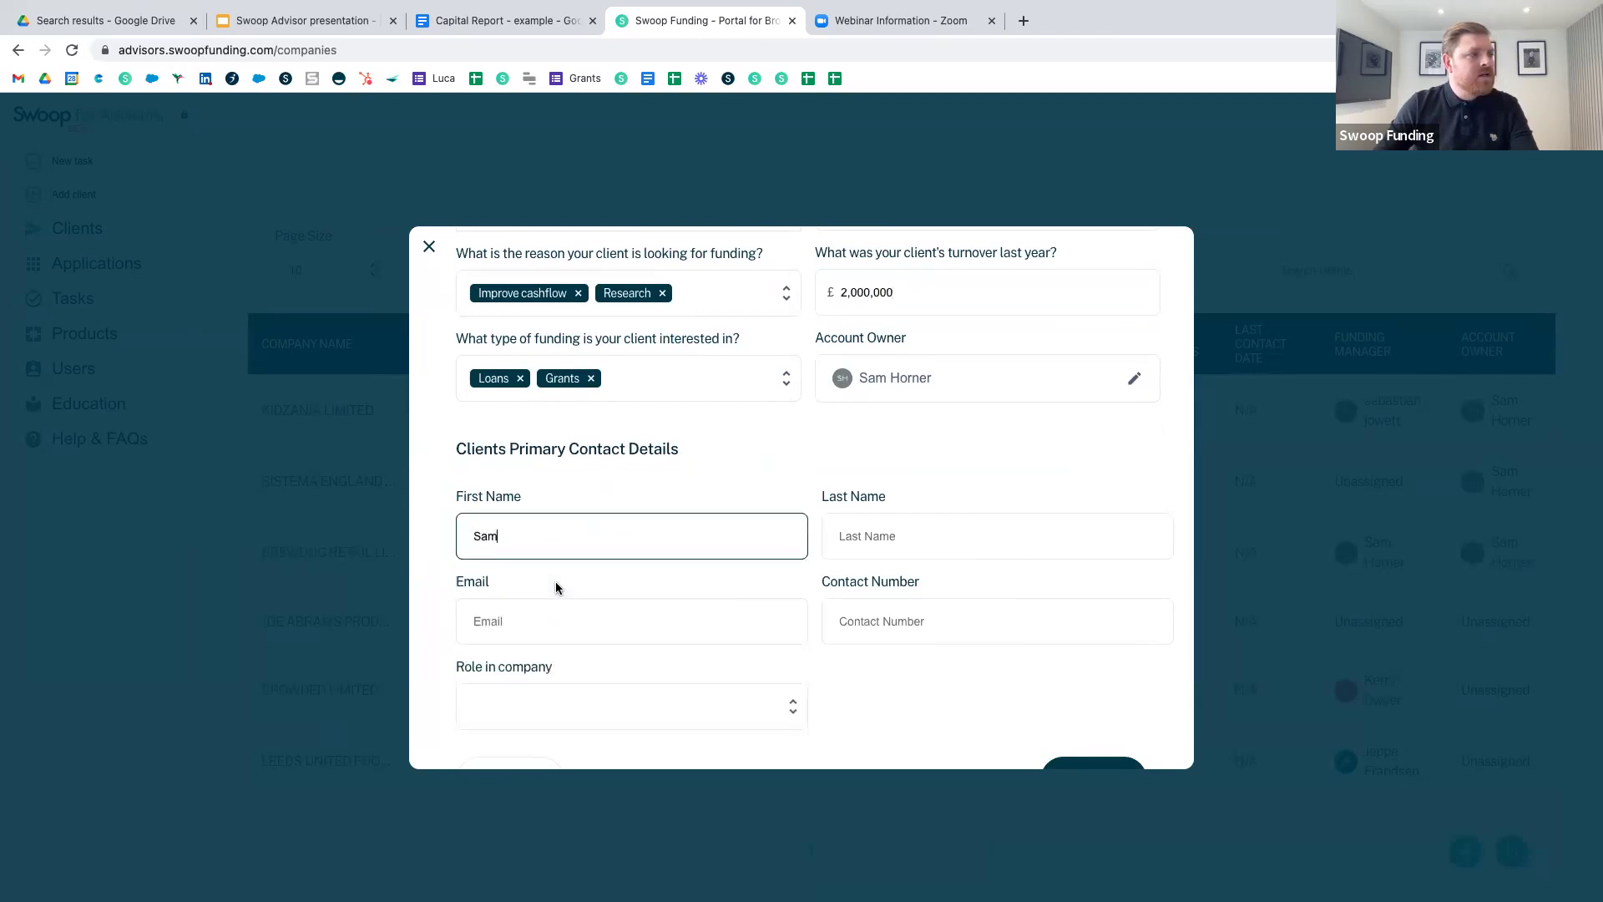
left_click(903, 535)
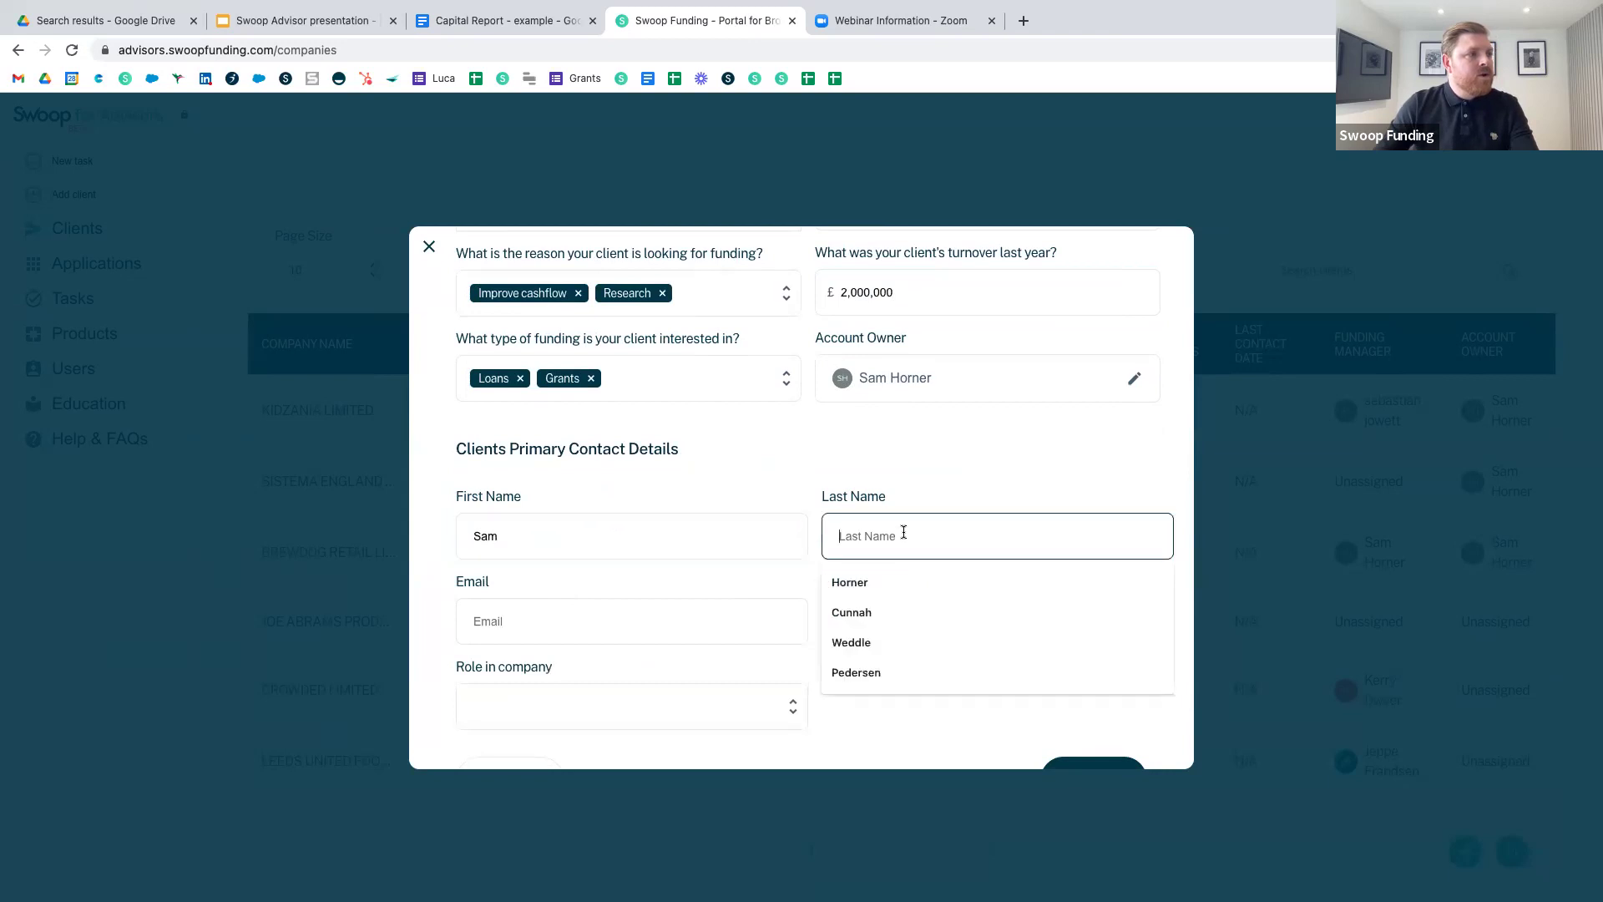
left_click(880, 580)
left_click(740, 622)
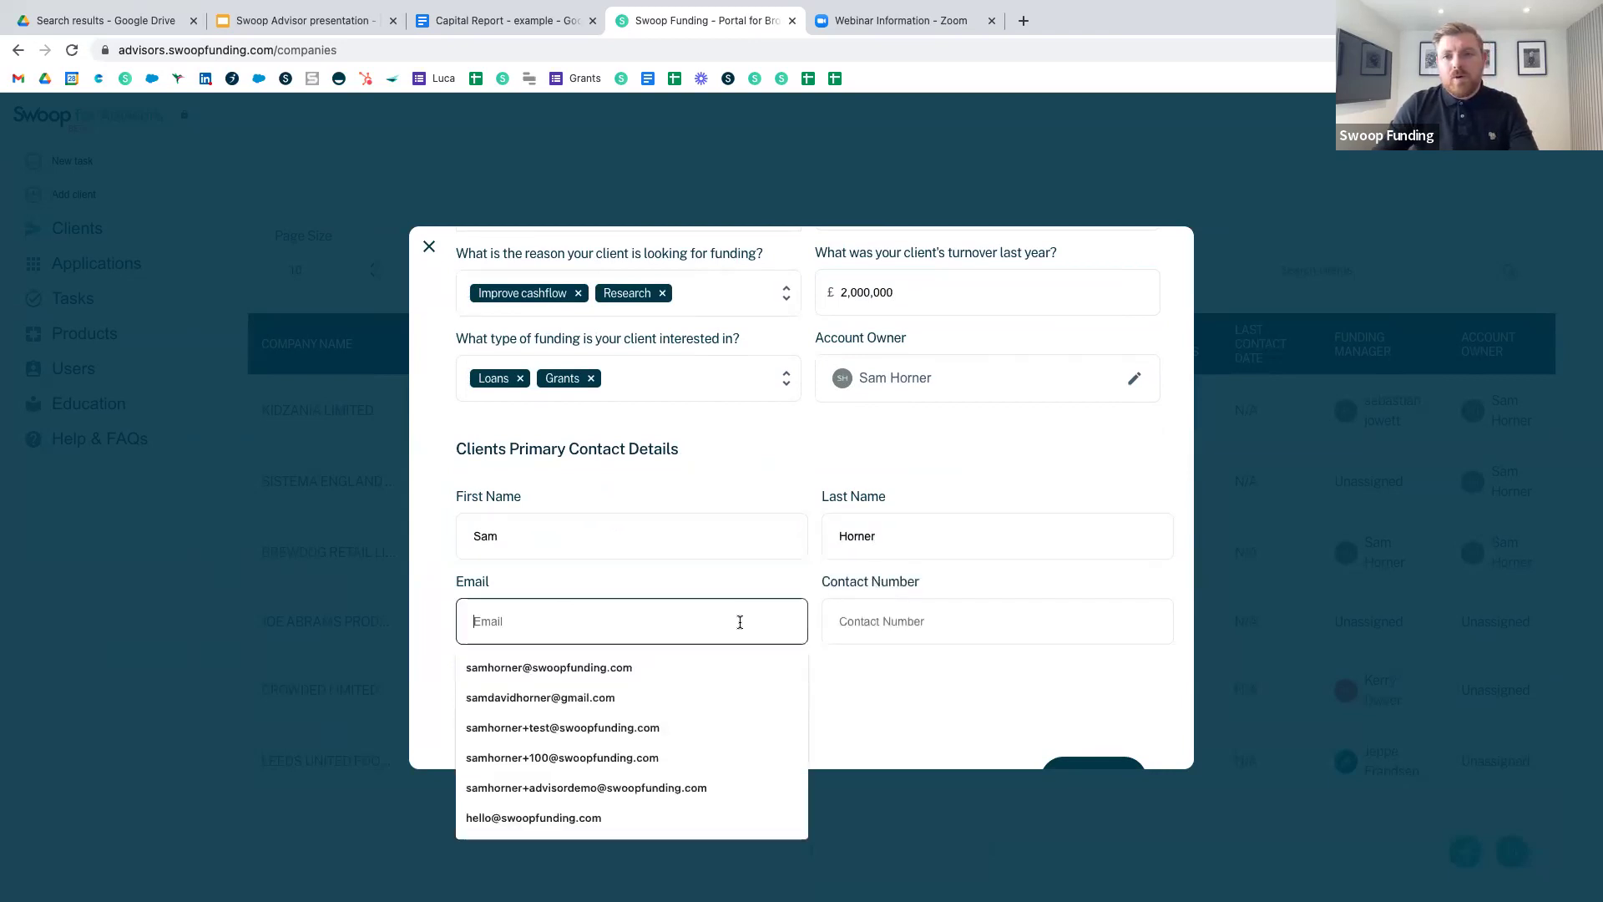
left_click(680, 665)
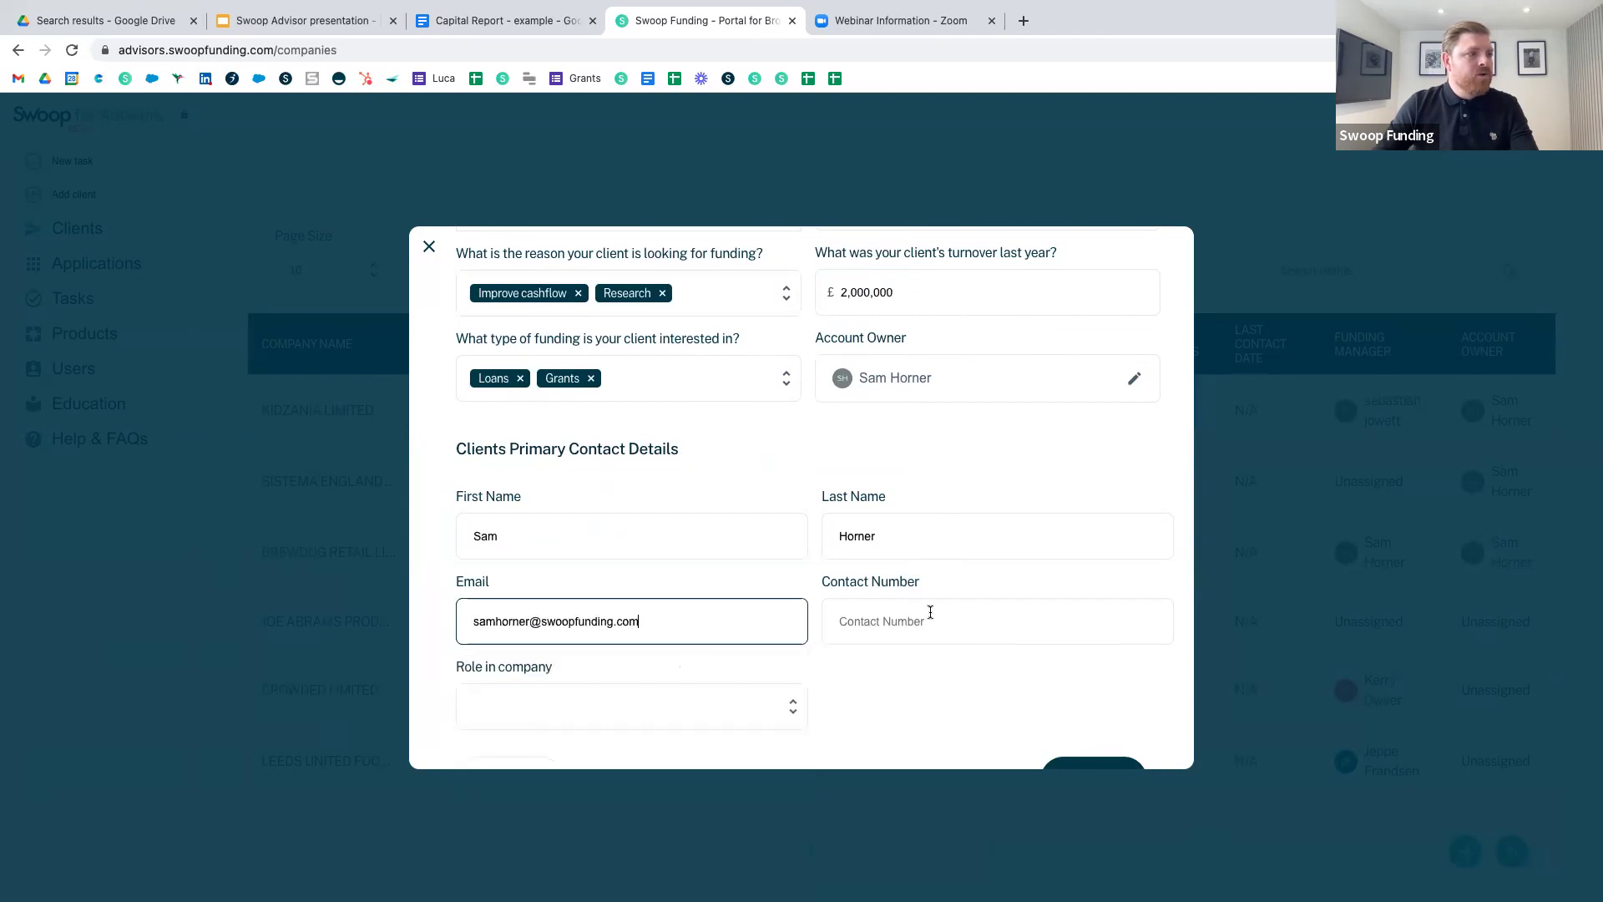
left_click(917, 619)
left_click(891, 668)
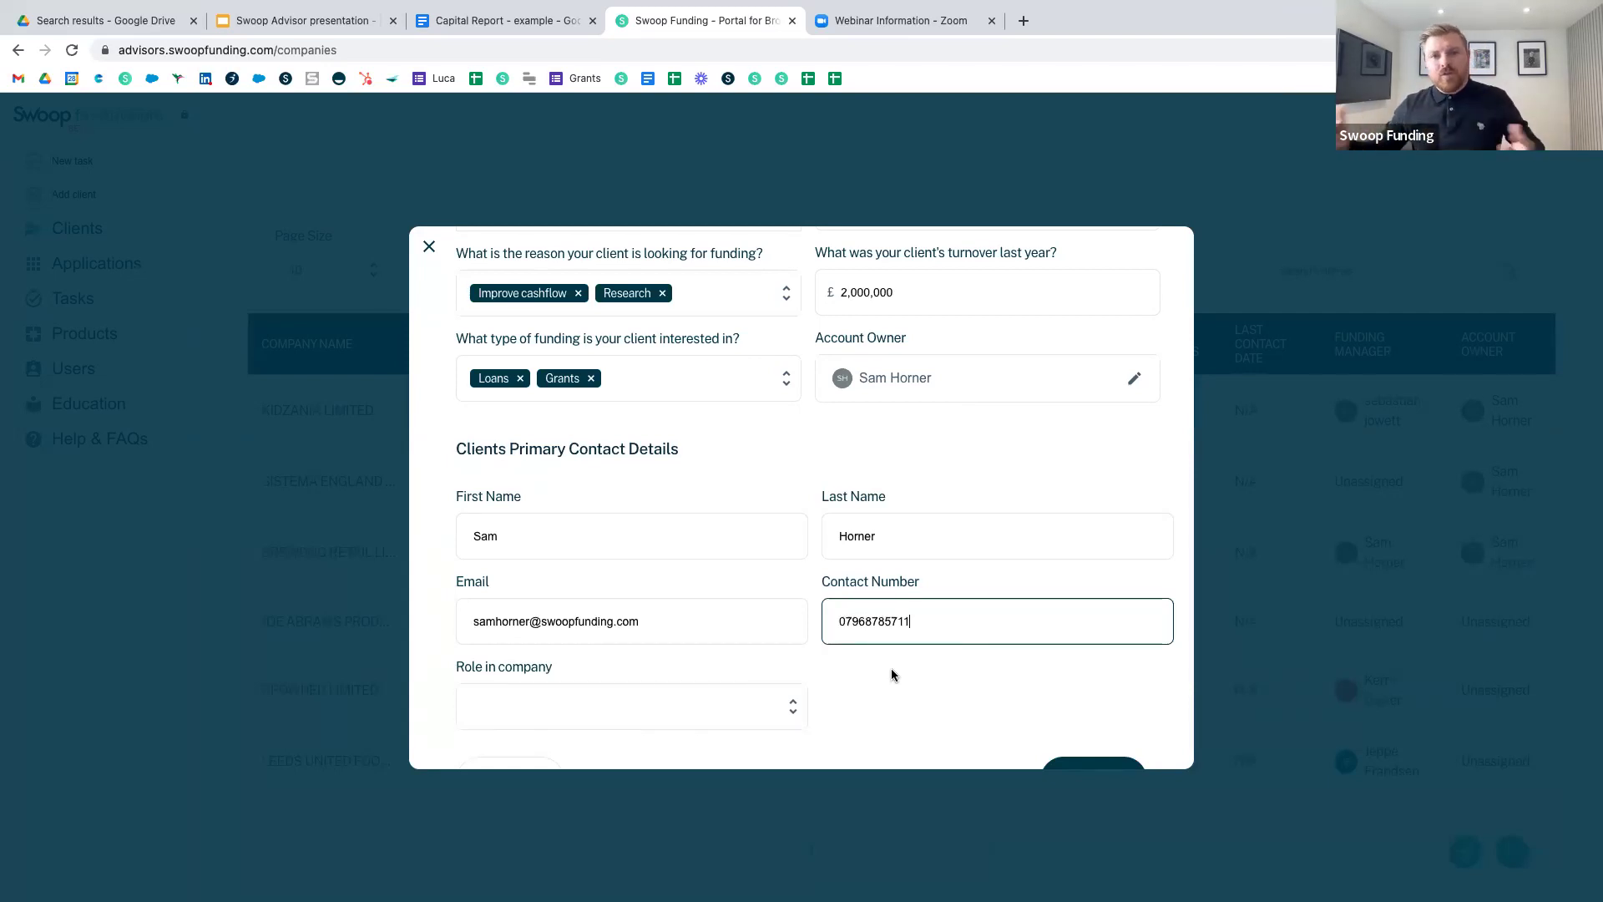
Set the contact's role in the company to Director and submit the new client.
left_click(748, 709)
left_click(620, 746)
scroll(1024, 623, "down", 1)
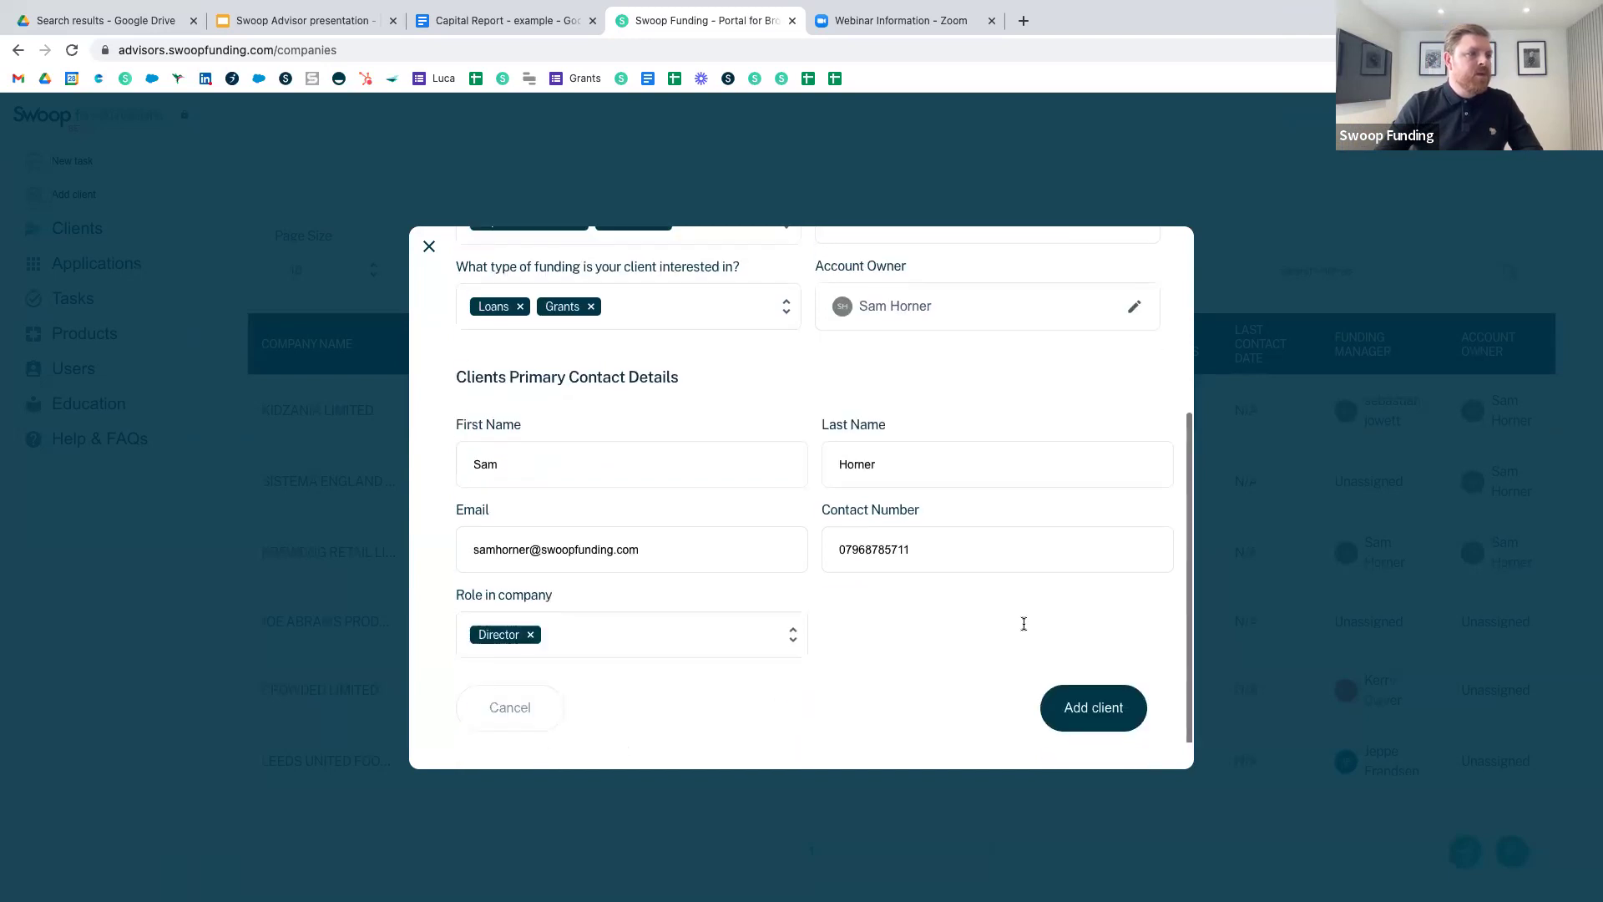
left_click(1099, 700)
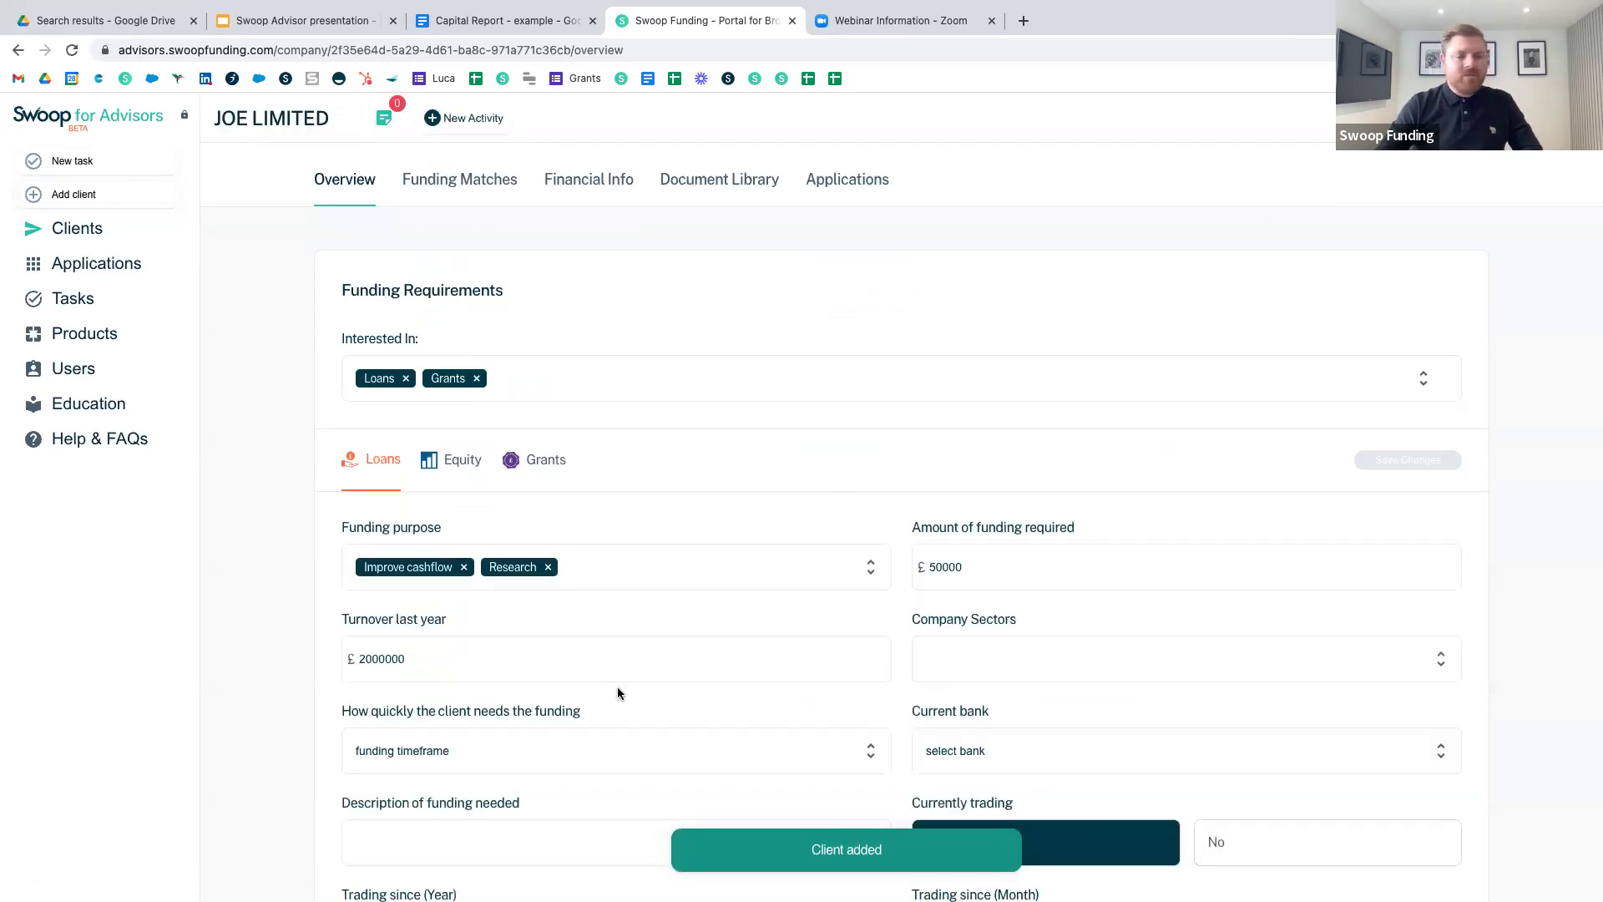
Review the new client's overview, including funding requirements, company info, financial snapshot, directors and account contacts.
scroll(618, 693, "down", 10)
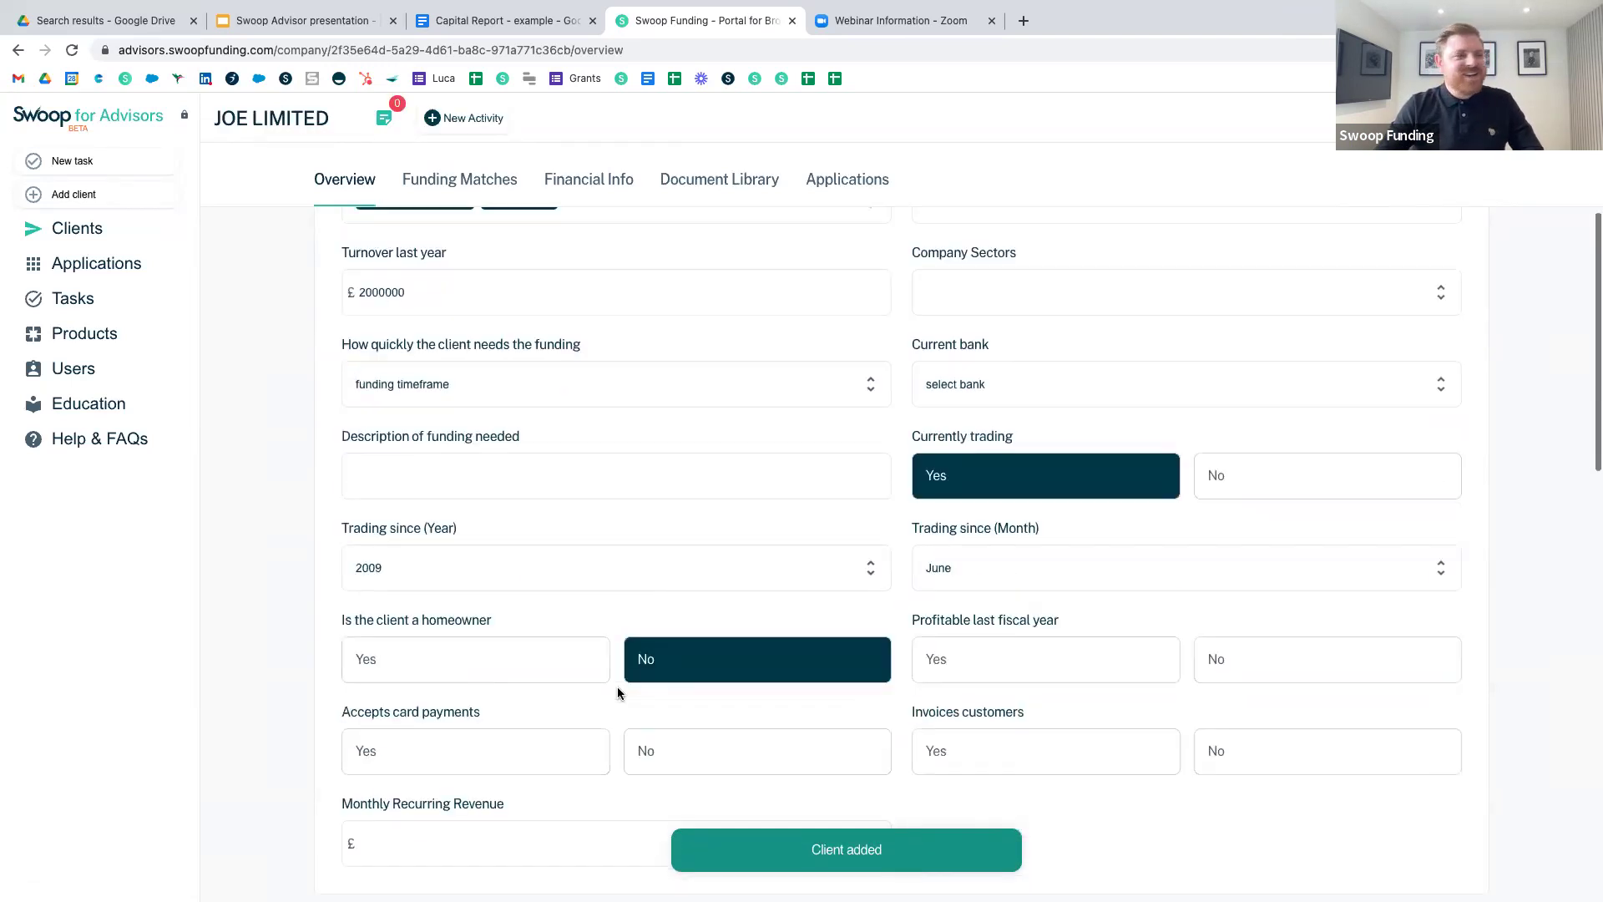
scroll(618, 694, "up", 7)
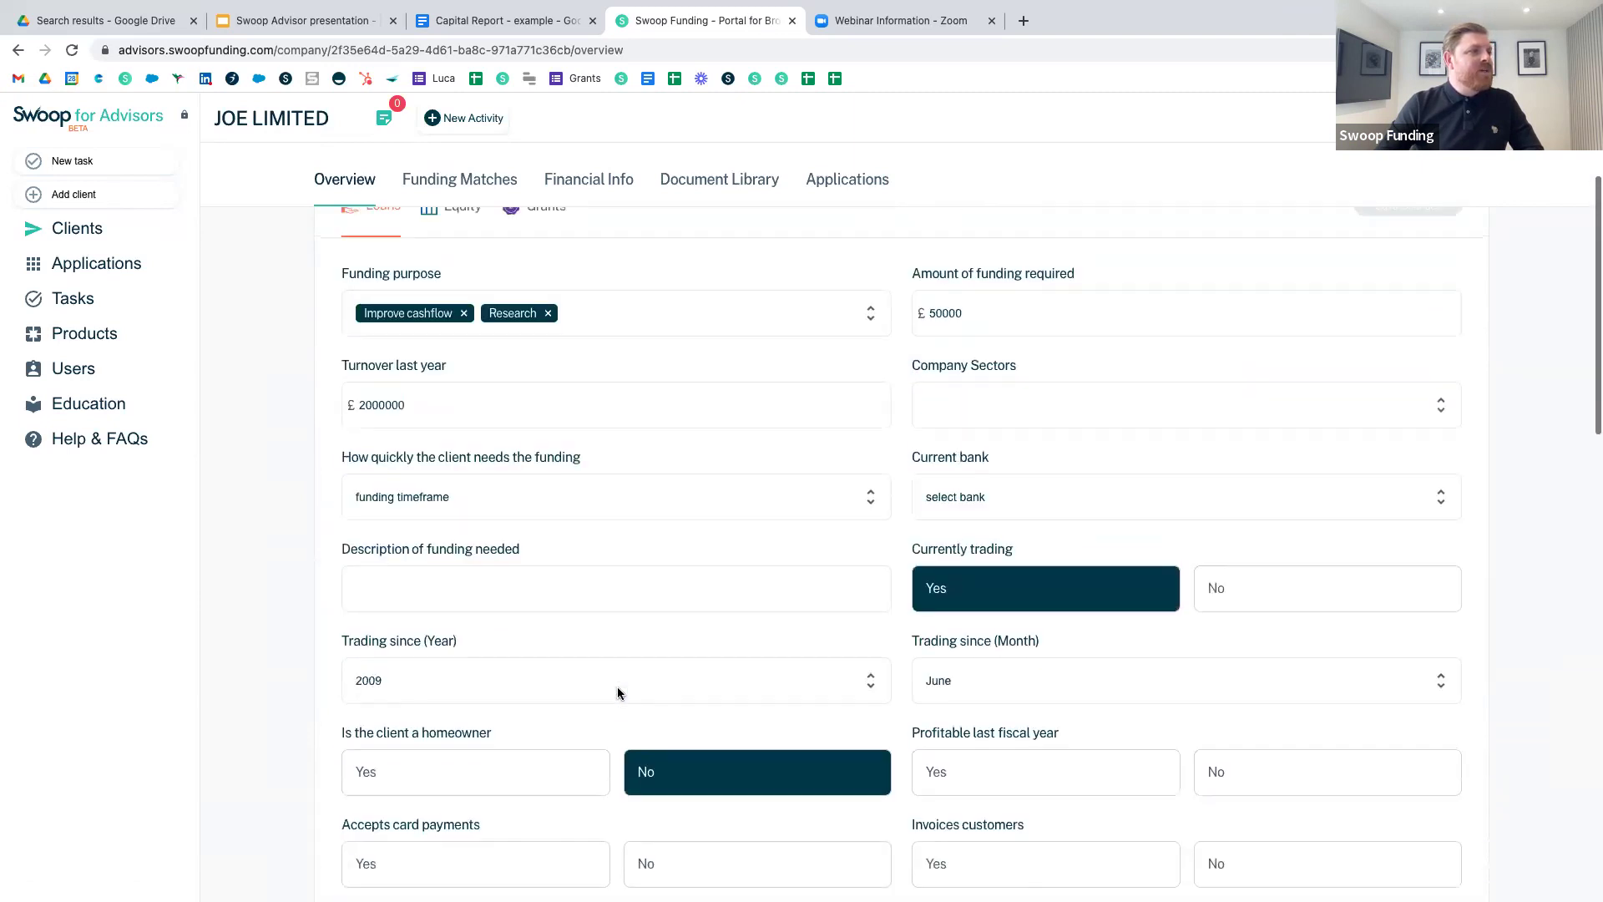
scroll(618, 694, "down", 10)
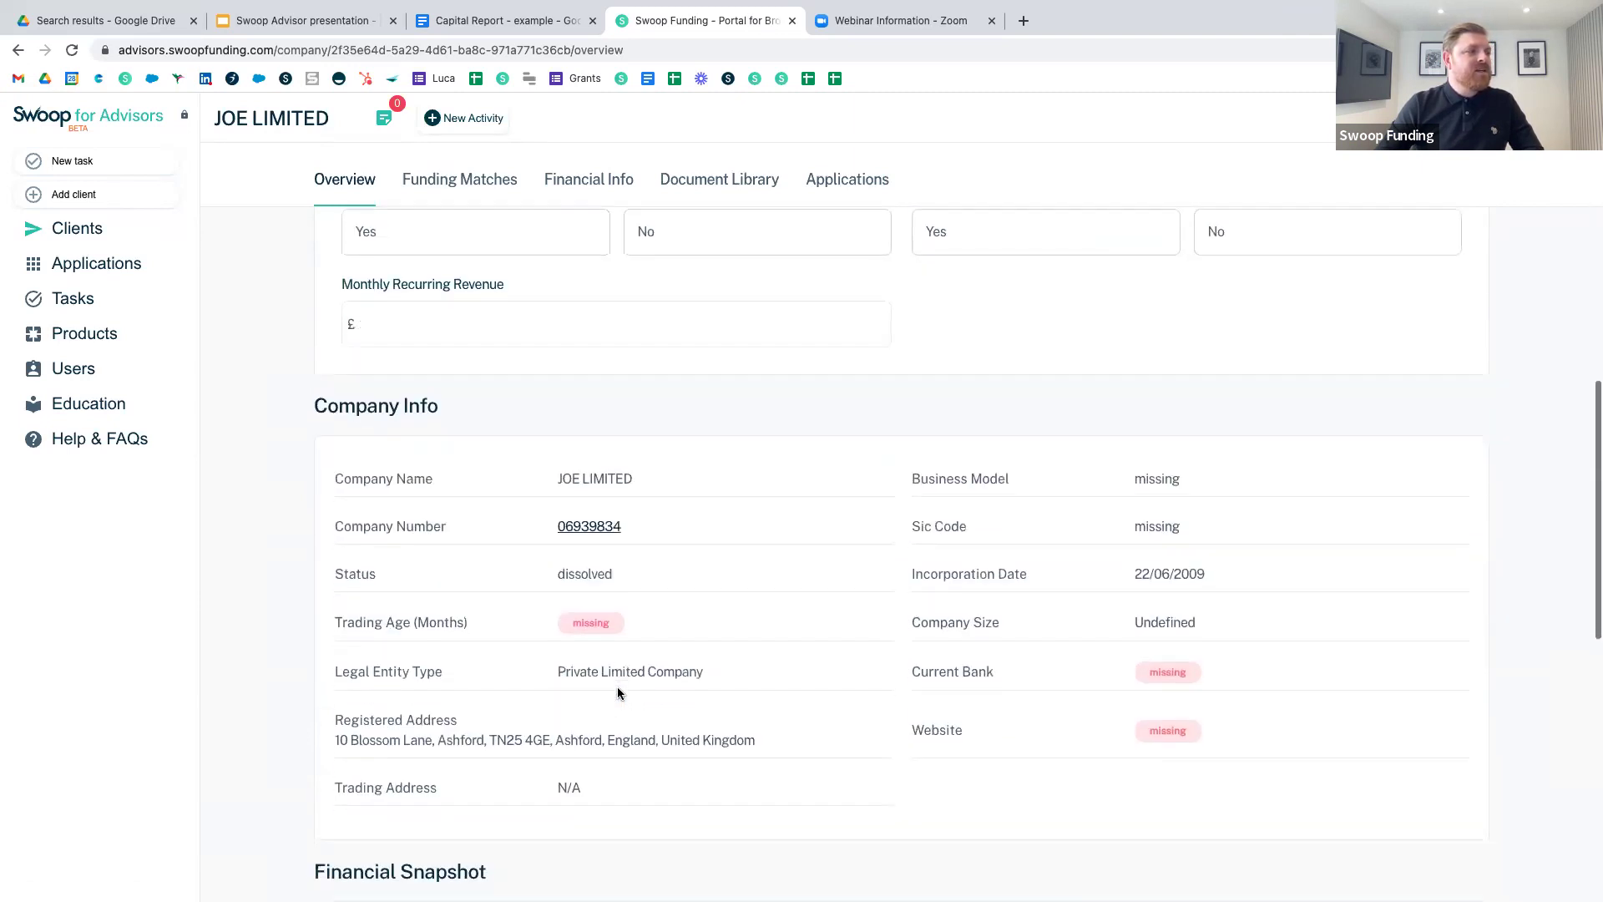
scroll(814, 691, "down", 3)
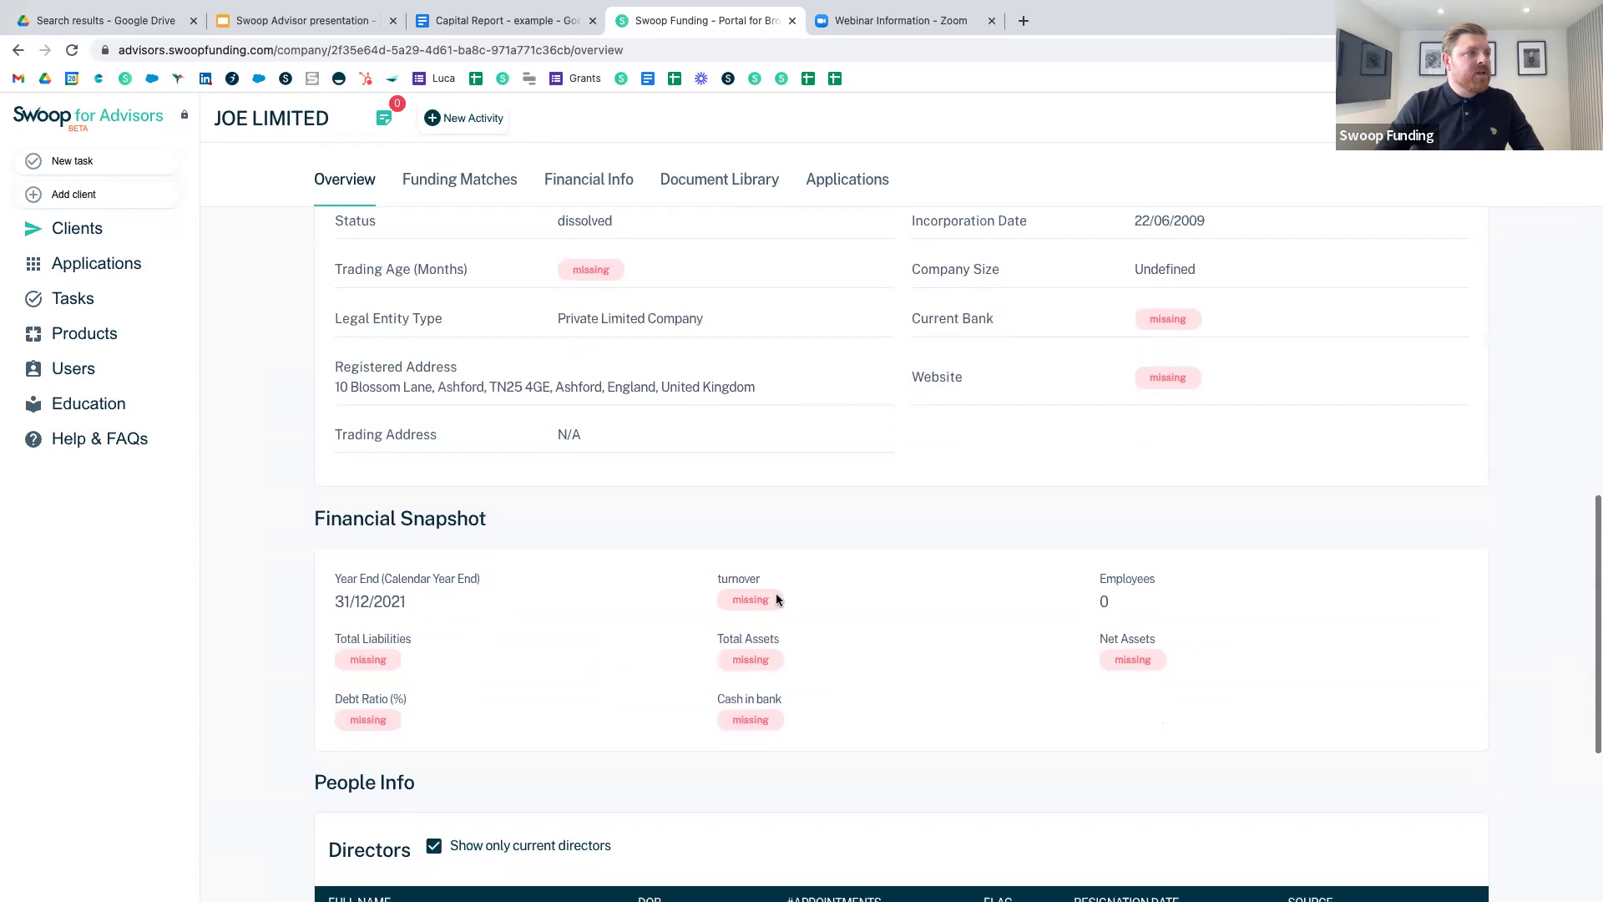
scroll(764, 476, "down", 3)
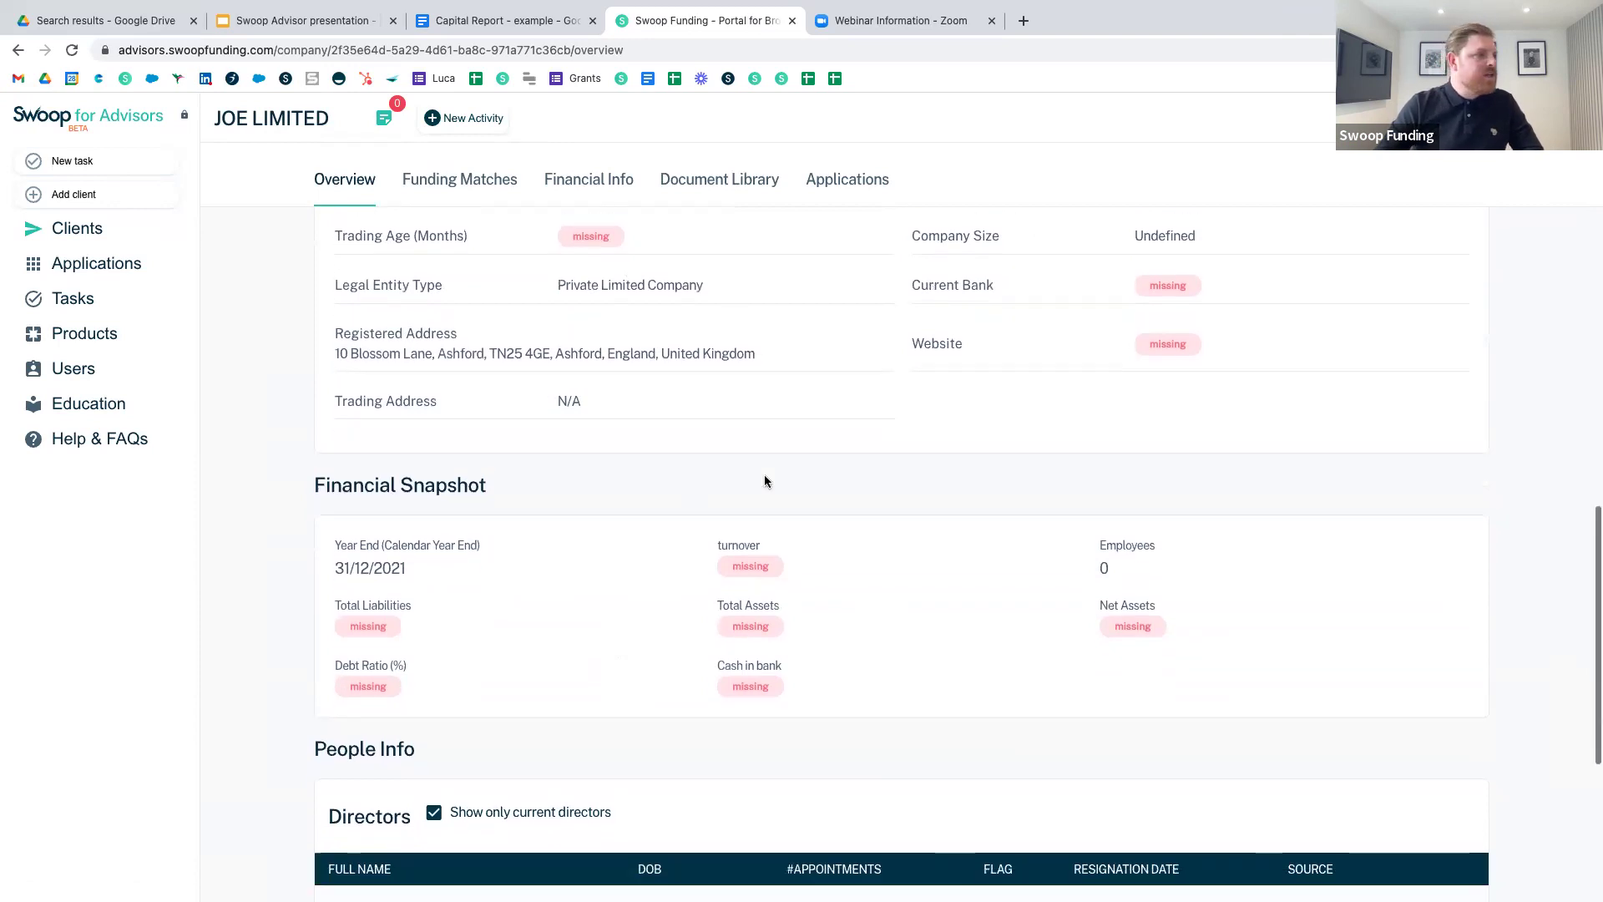
scroll(596, 635, "down", 5)
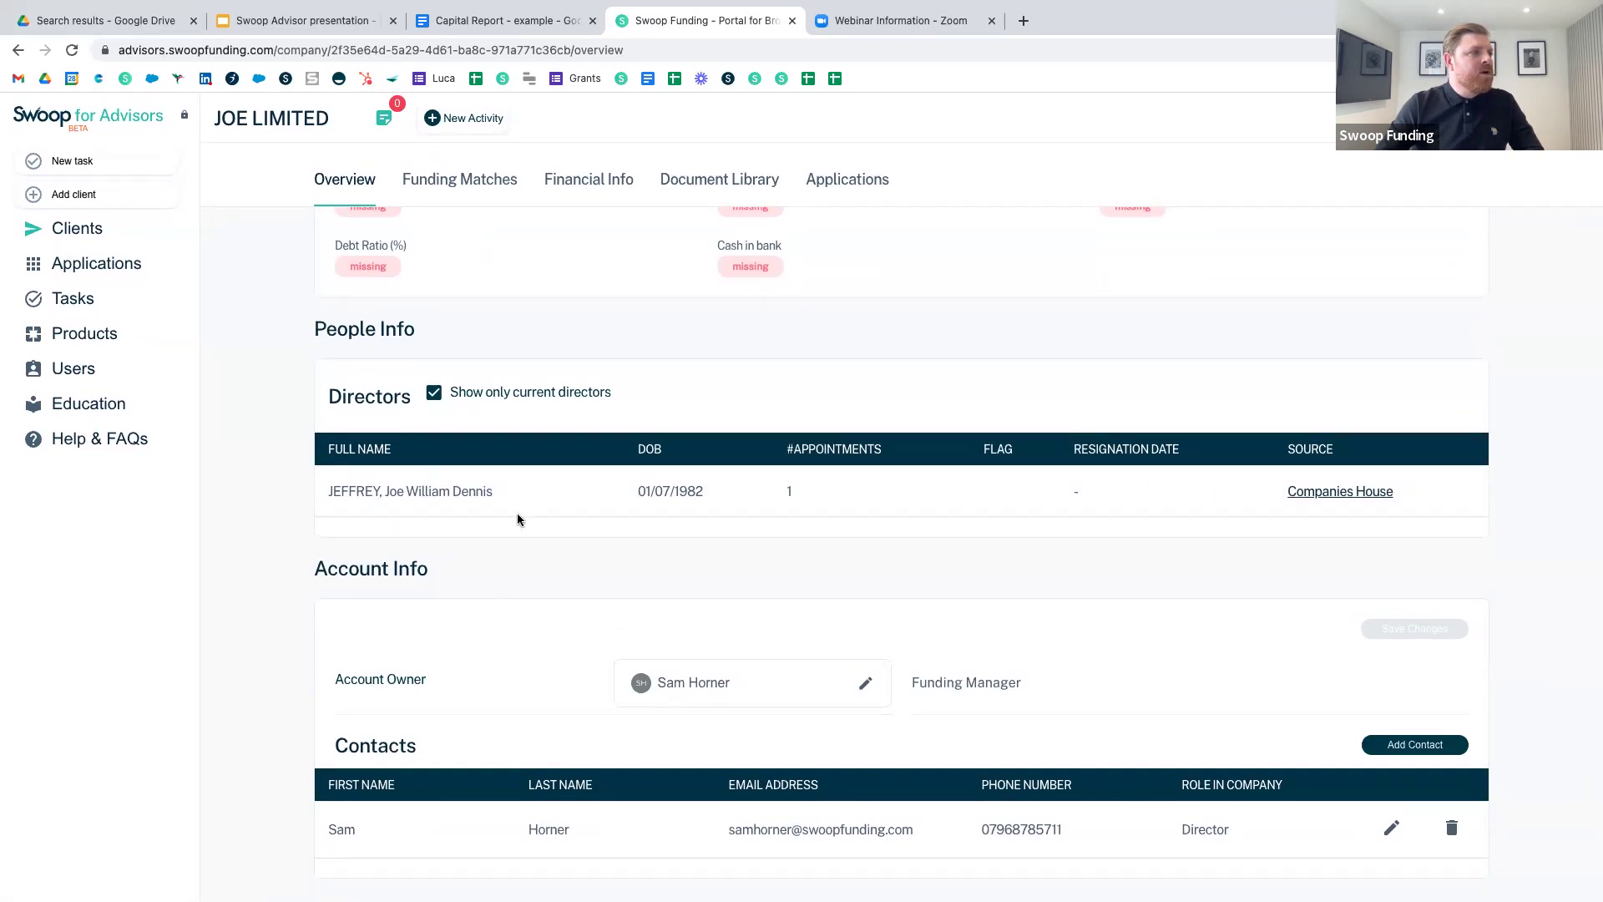
scroll(700, 481, "up", 15)
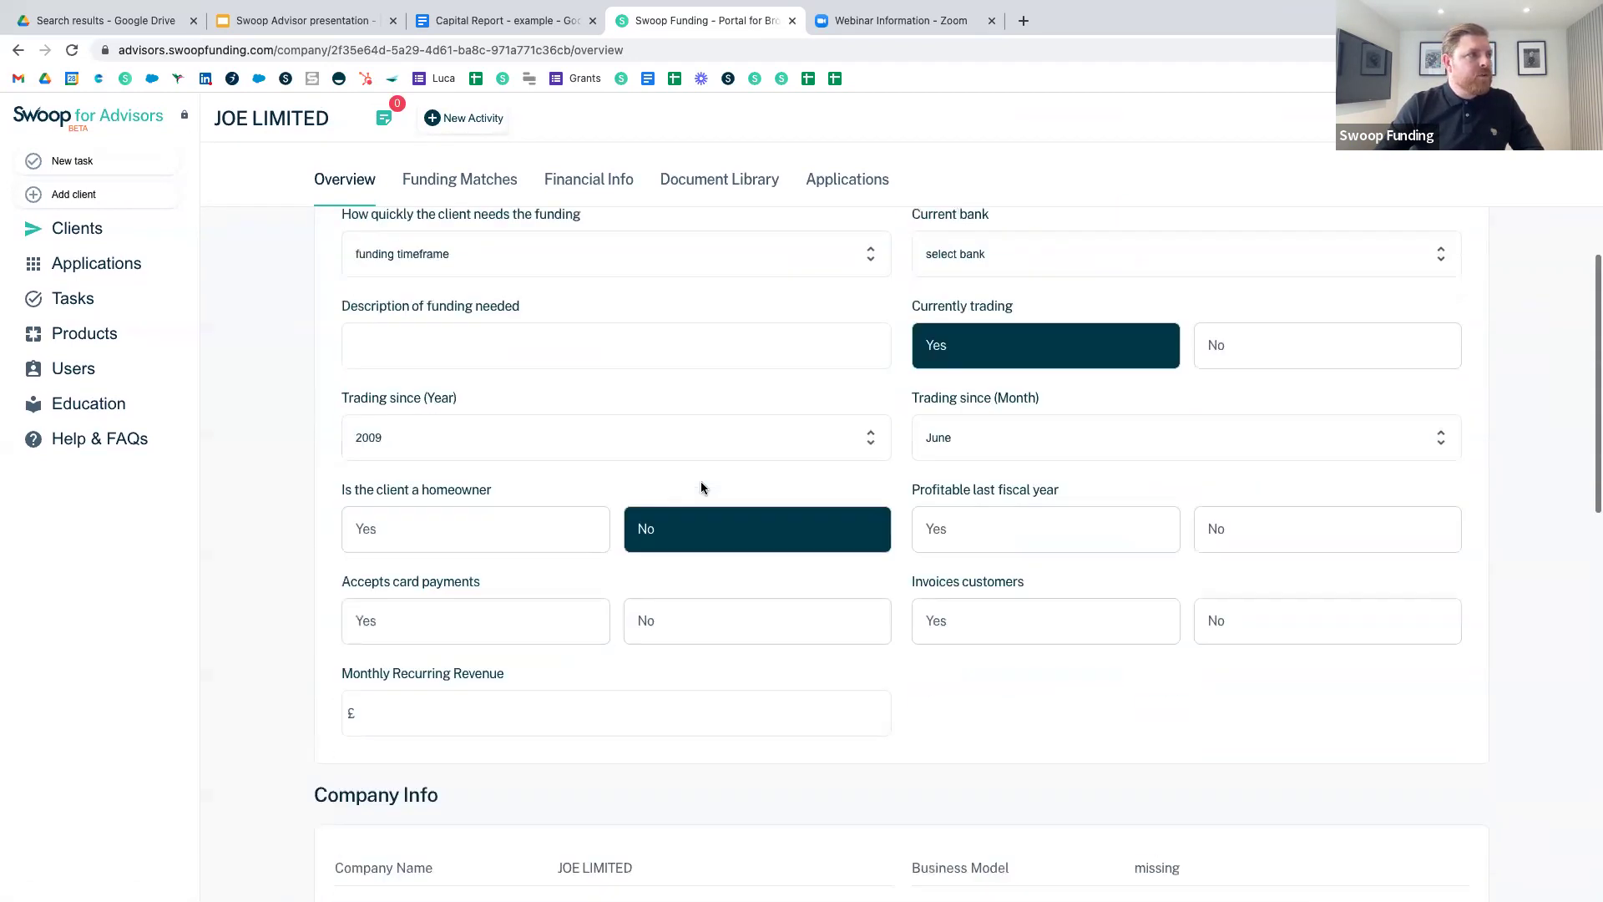
scroll(705, 484, "down", 1)
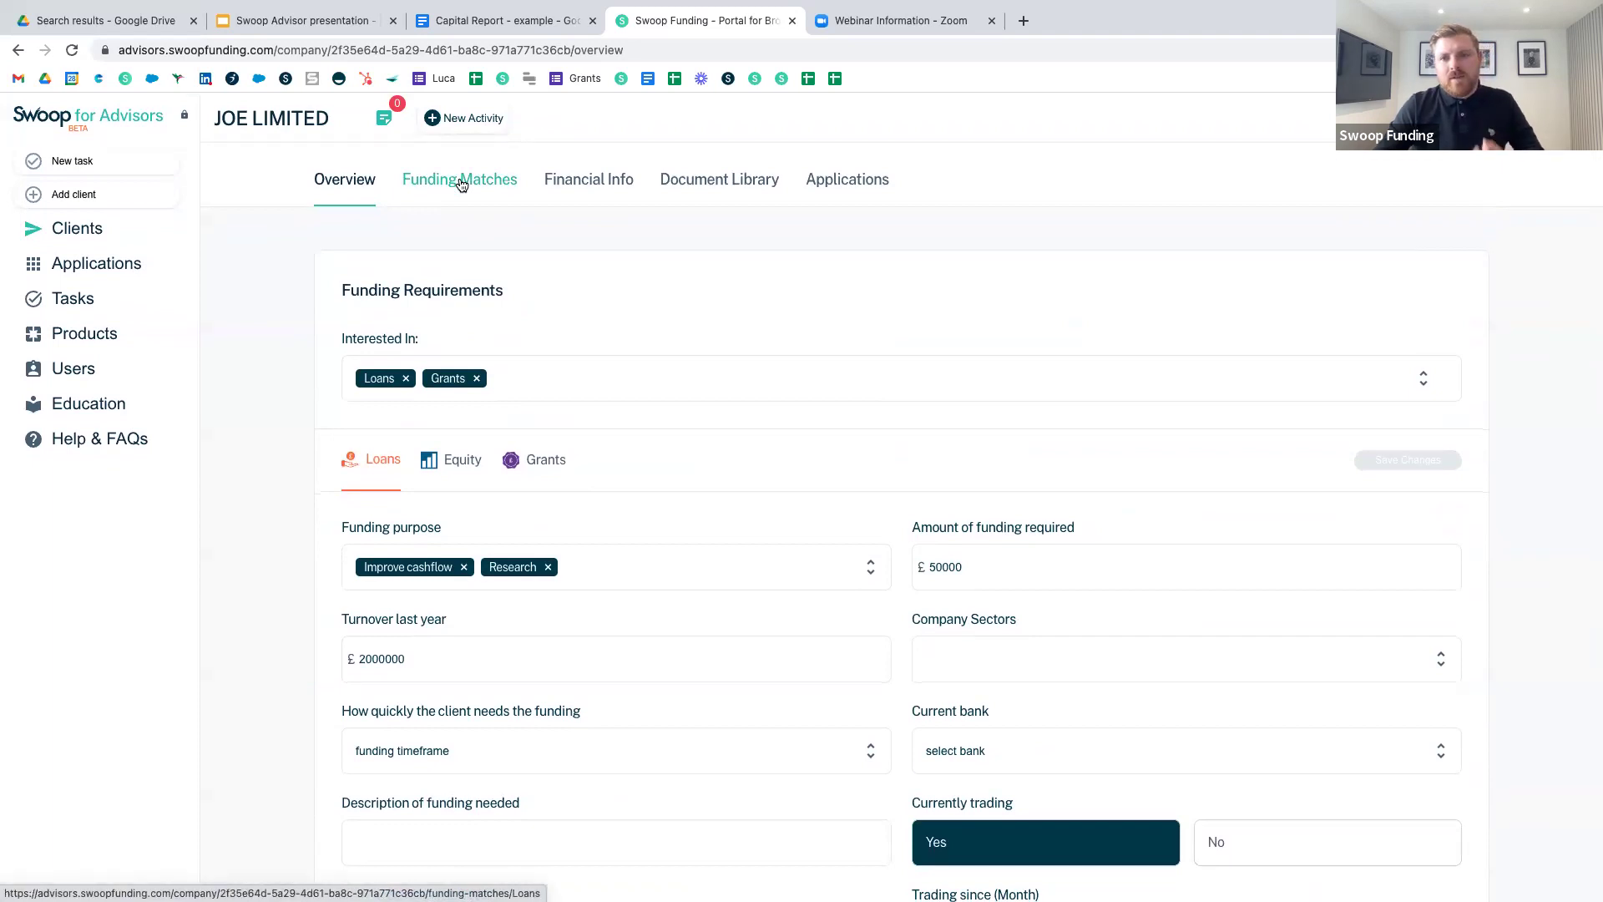
In the client's loan funding matches, set the current bank filter to Atom and the company sector to Aerospace.
left_click(461, 184)
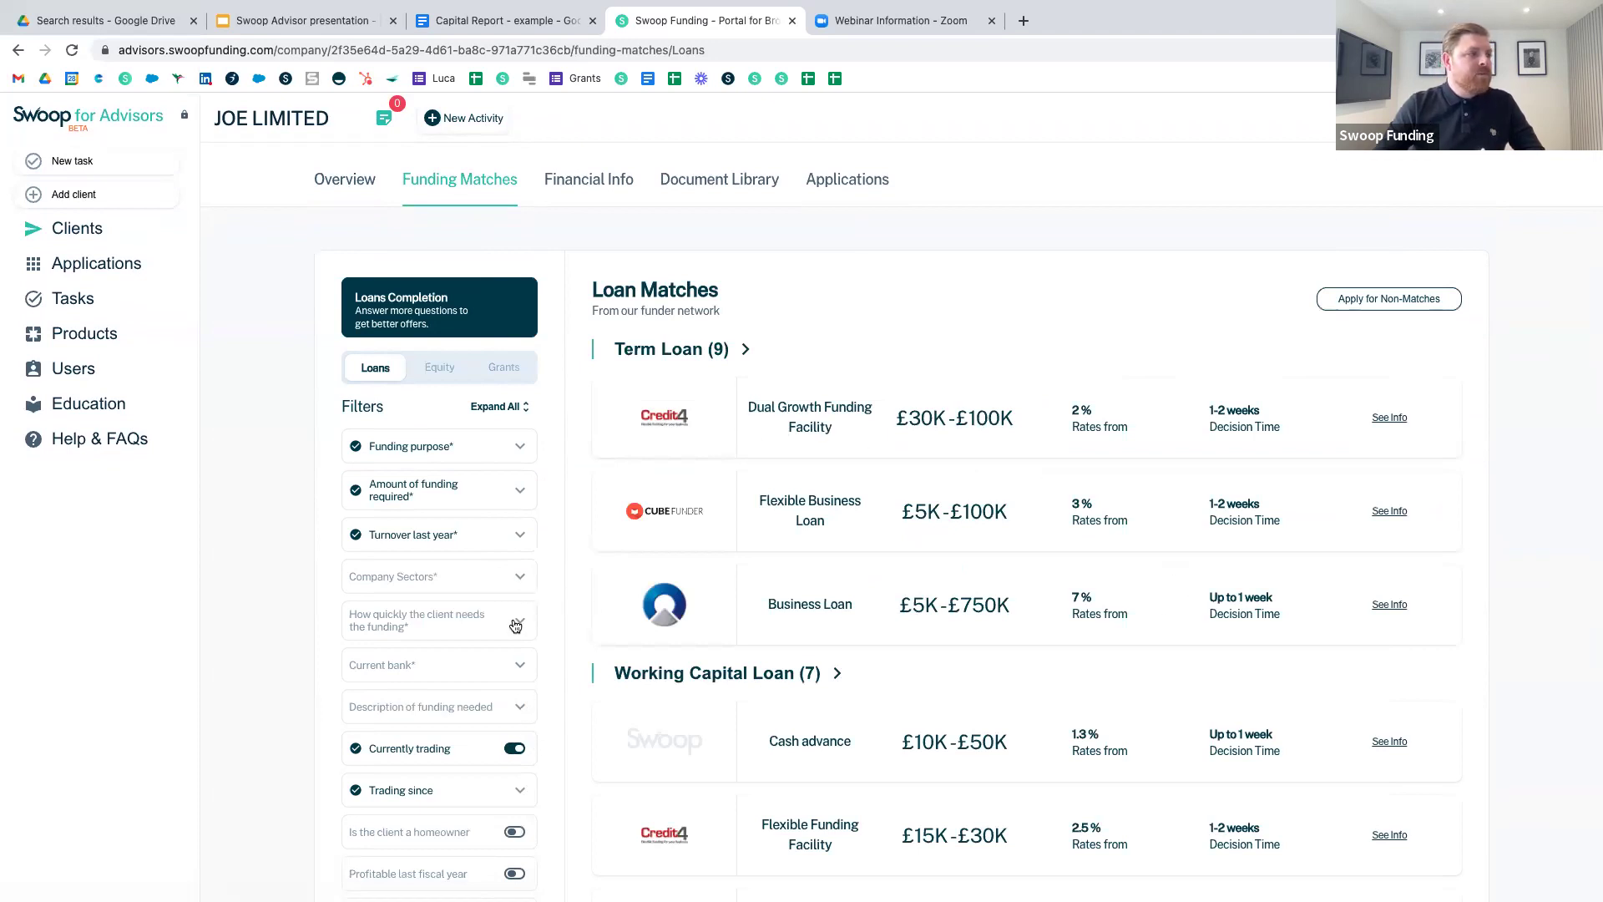
left_click(520, 665)
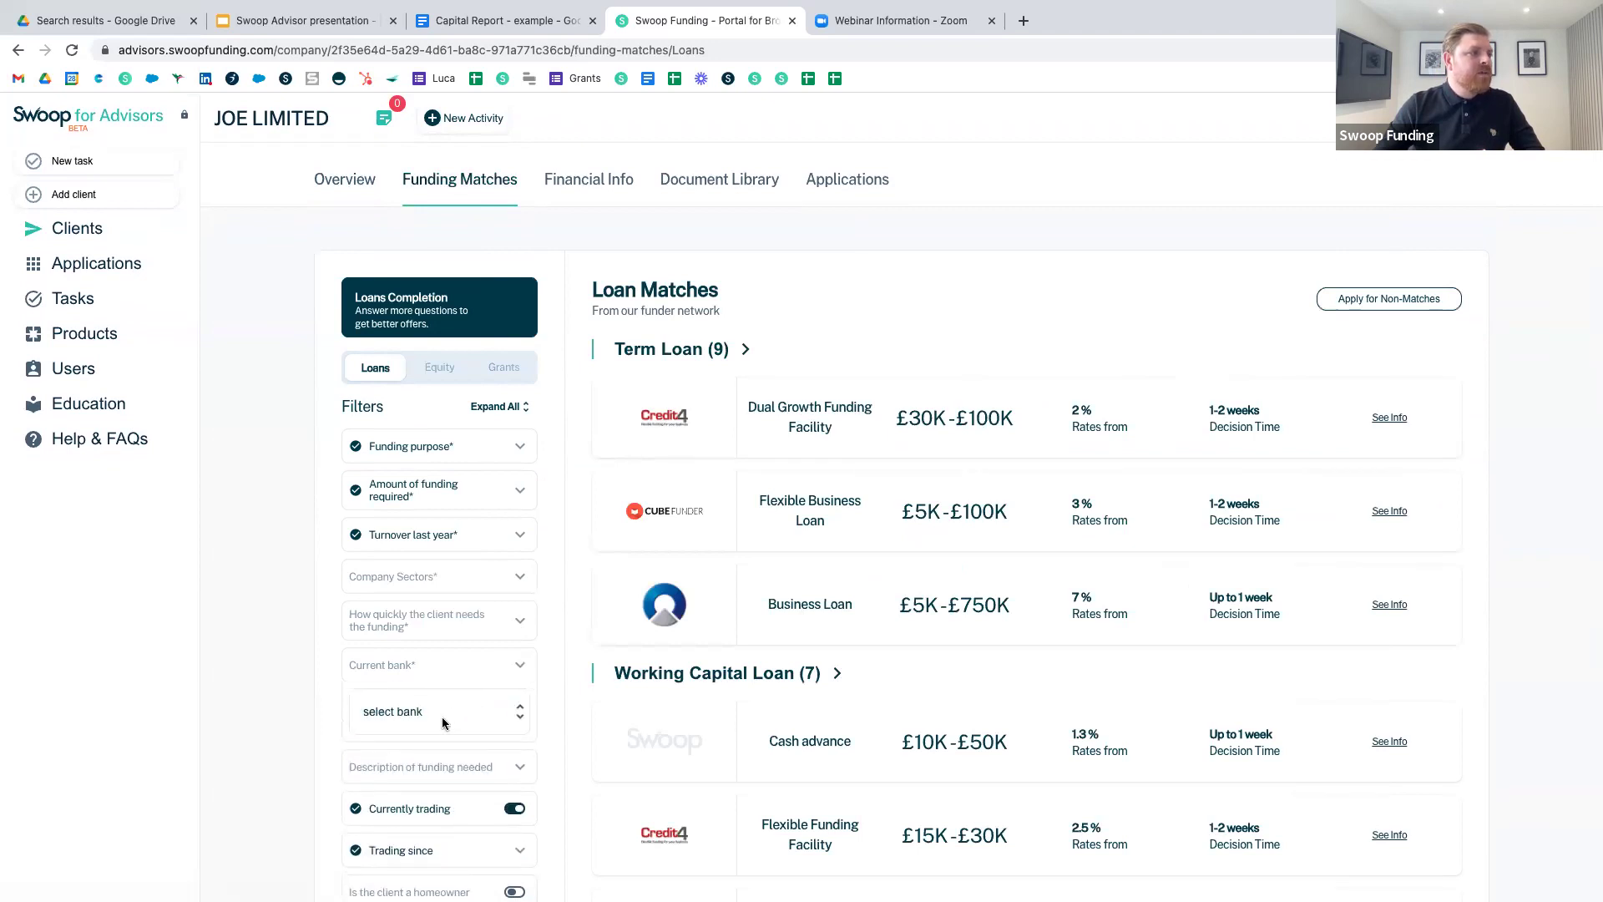
left_click(517, 715)
left_click(452, 616)
left_click(492, 579)
left_click(360, 610)
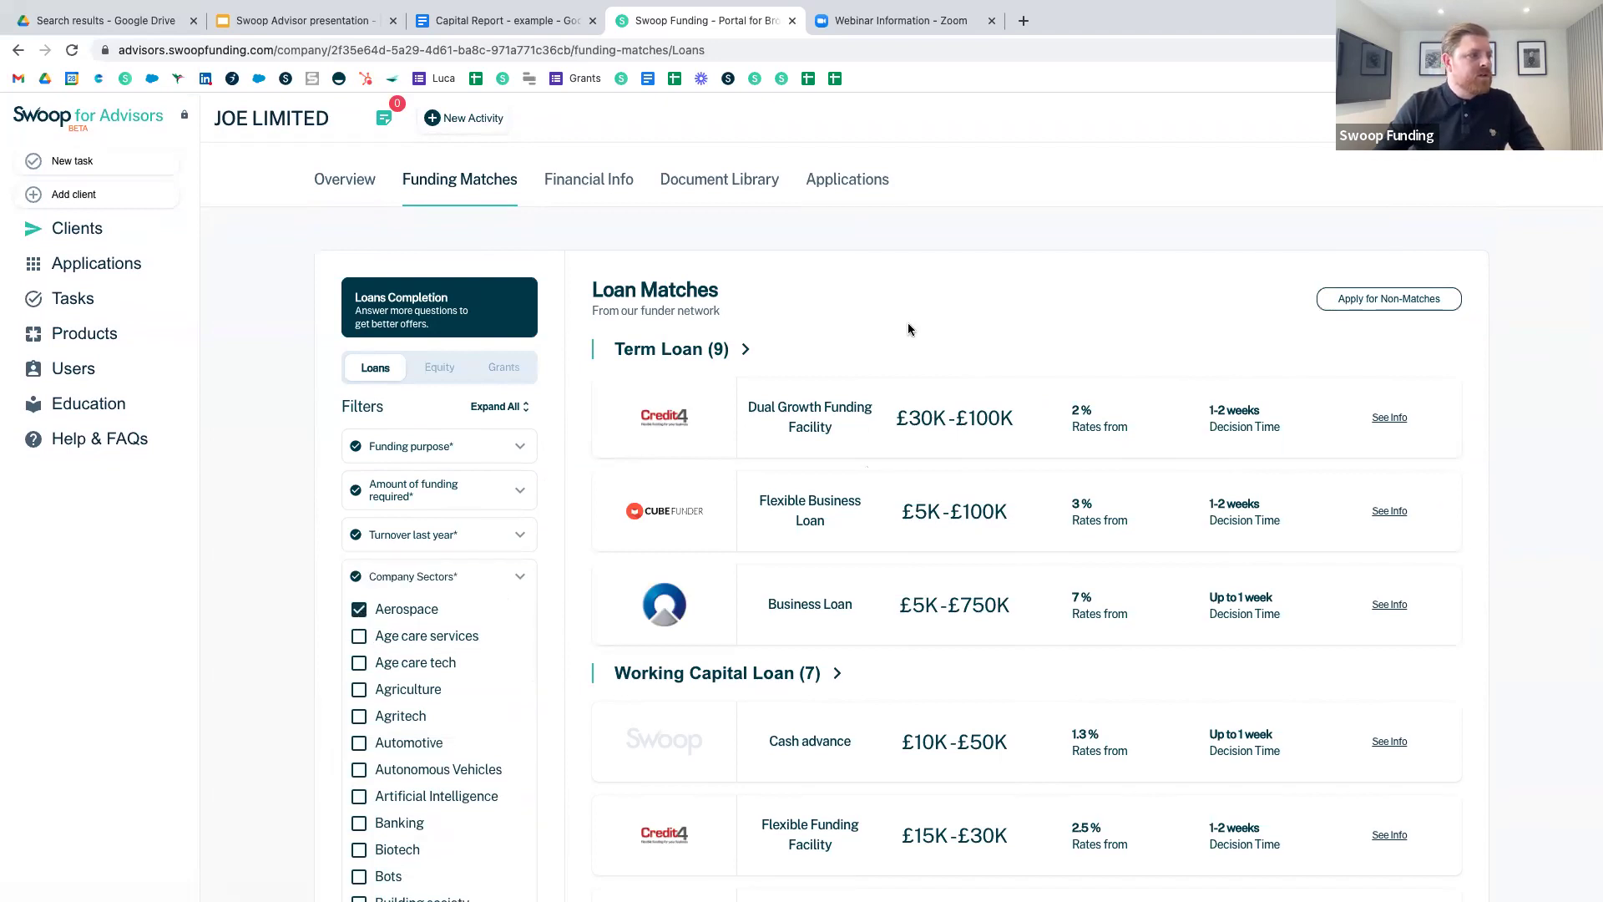
left_click(522, 579)
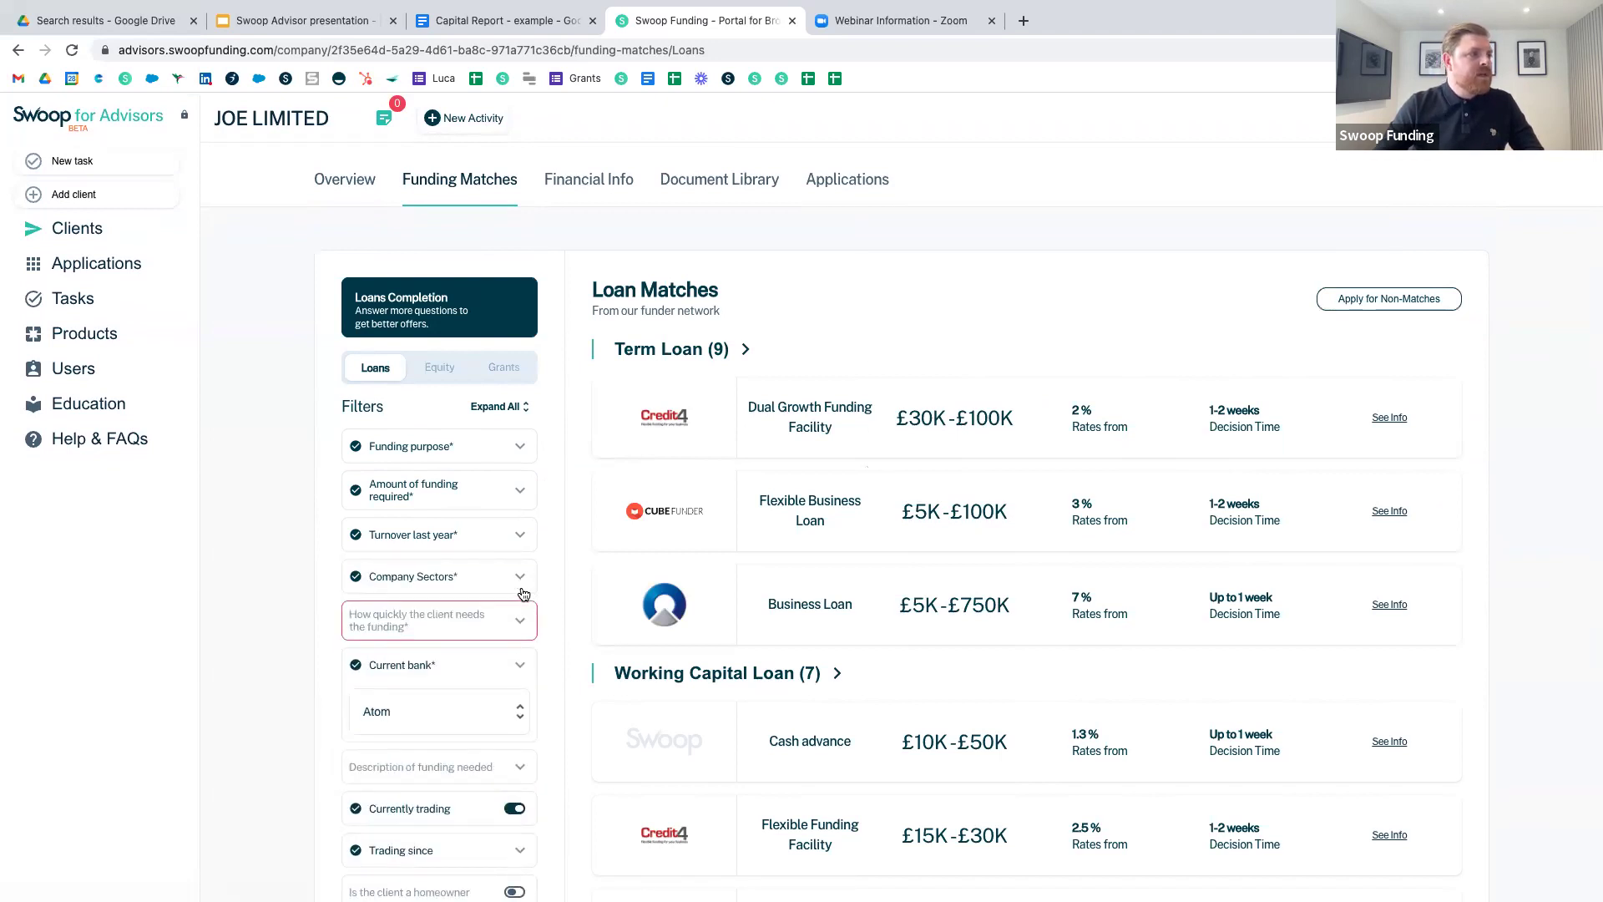
In the client's loan funding matches, set how quickly the client needs the funding to 1-2 months.
left_click(520, 623)
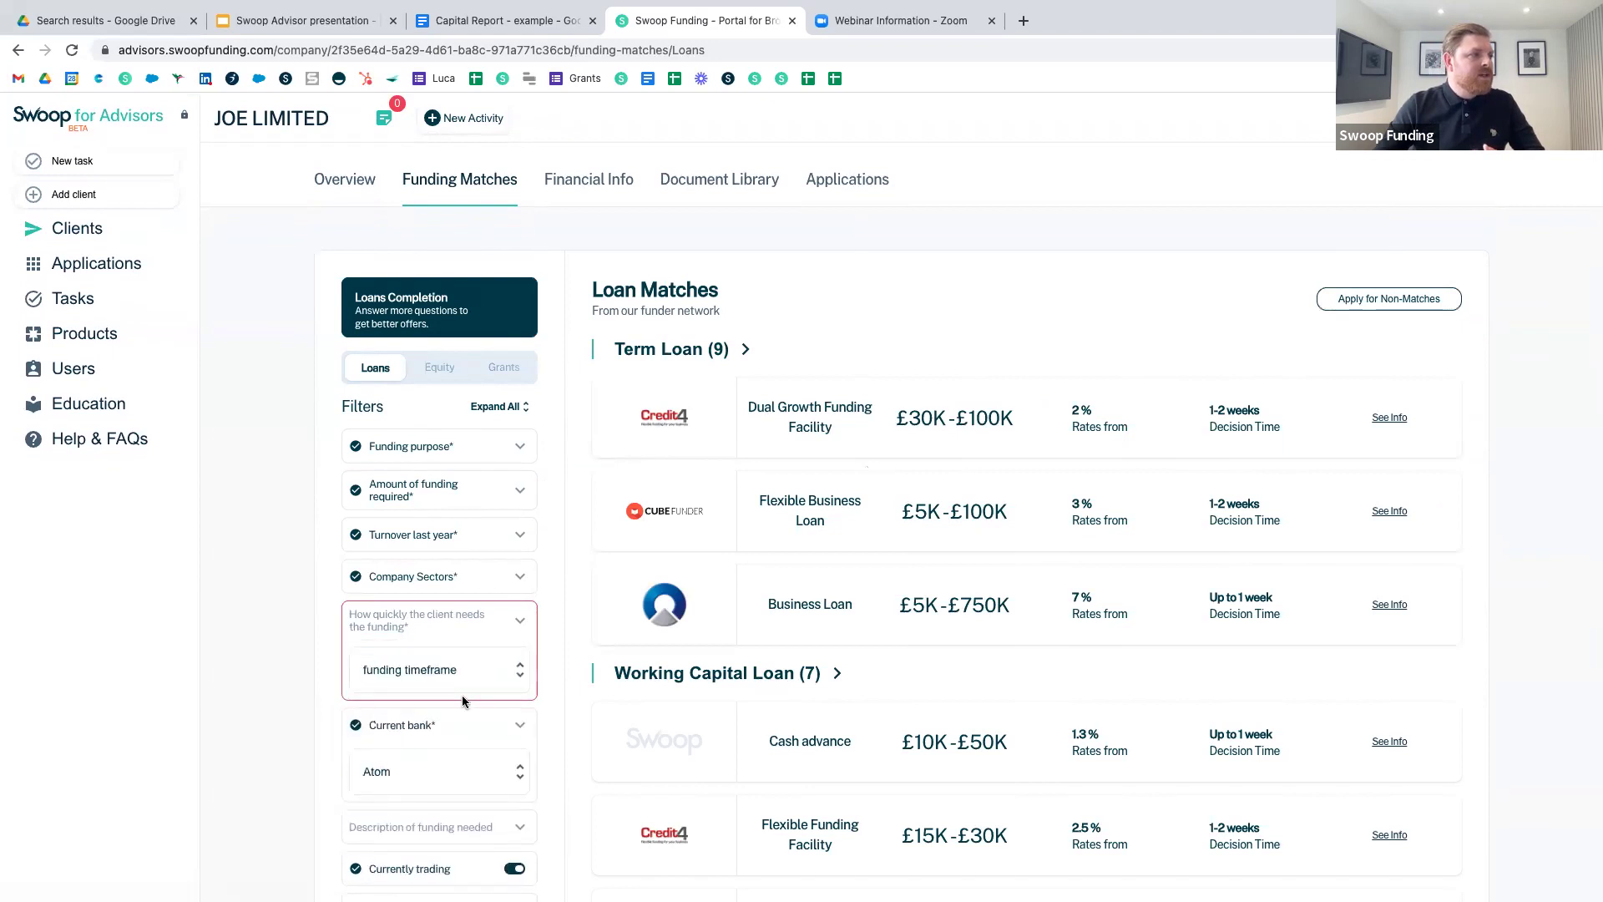
left_click(477, 668)
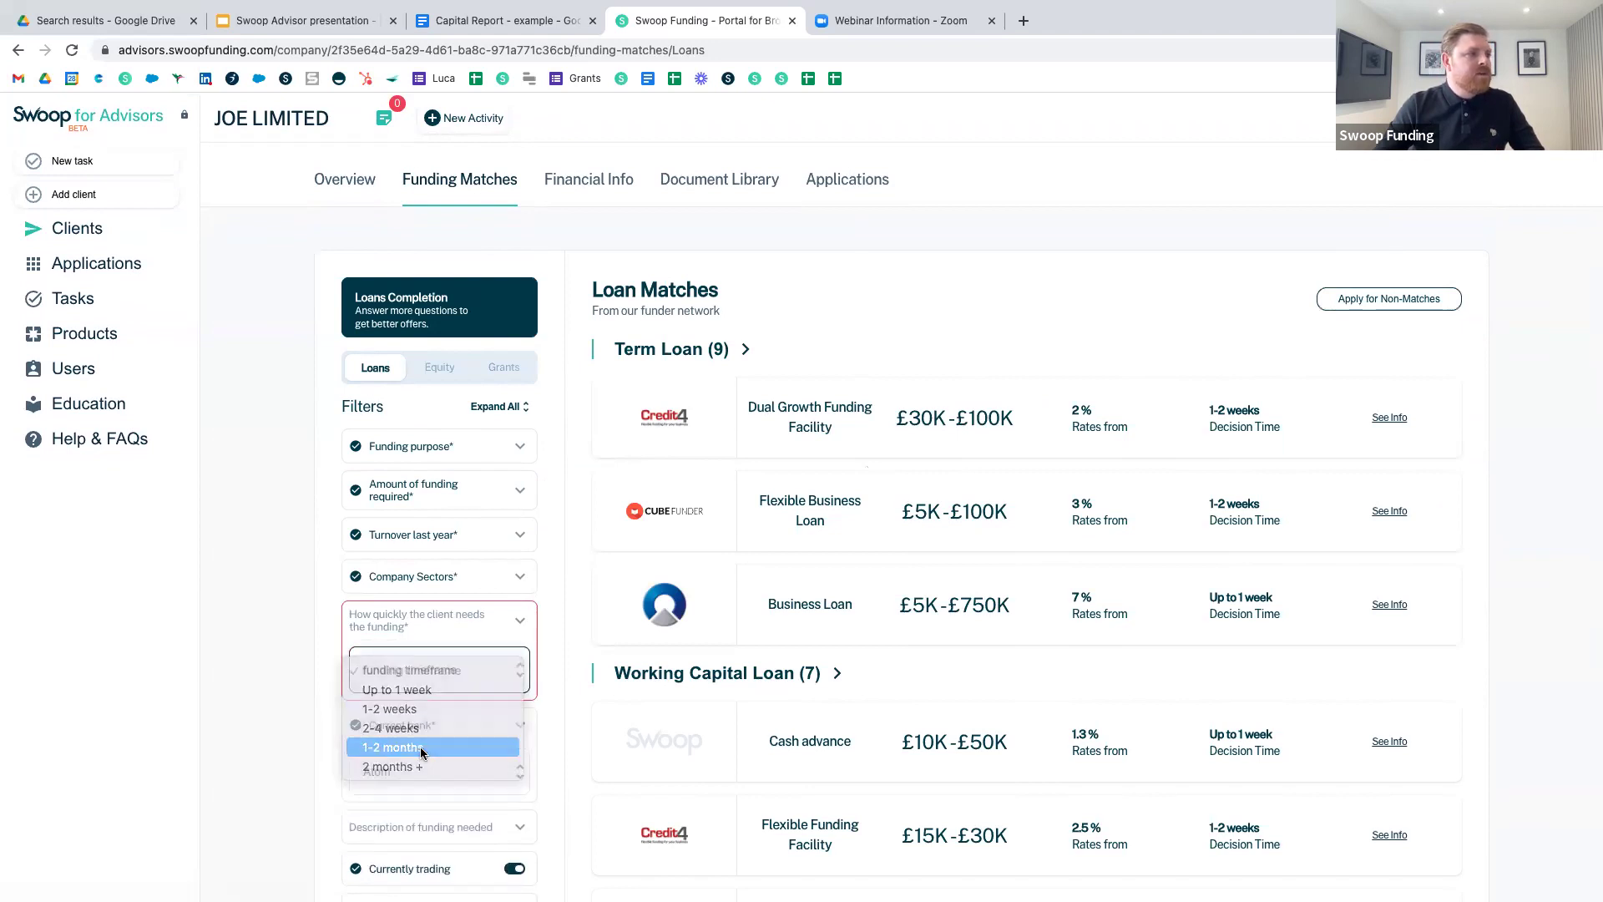
left_click(422, 743)
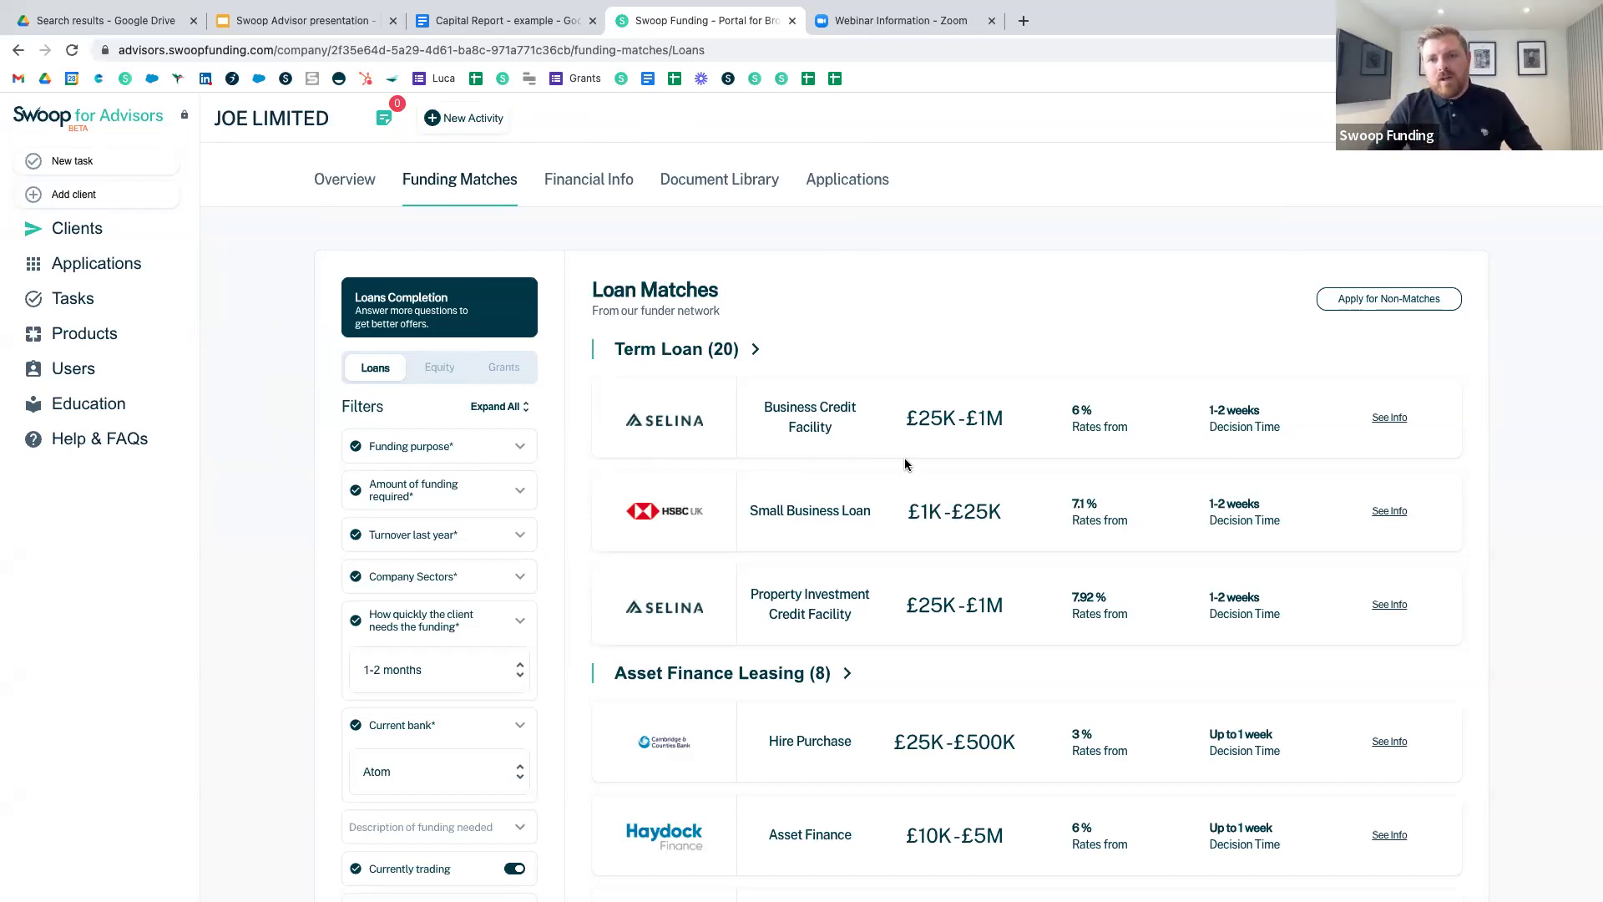
Look through the client's equity matches and the full list of general grant matches.
left_click(441, 369)
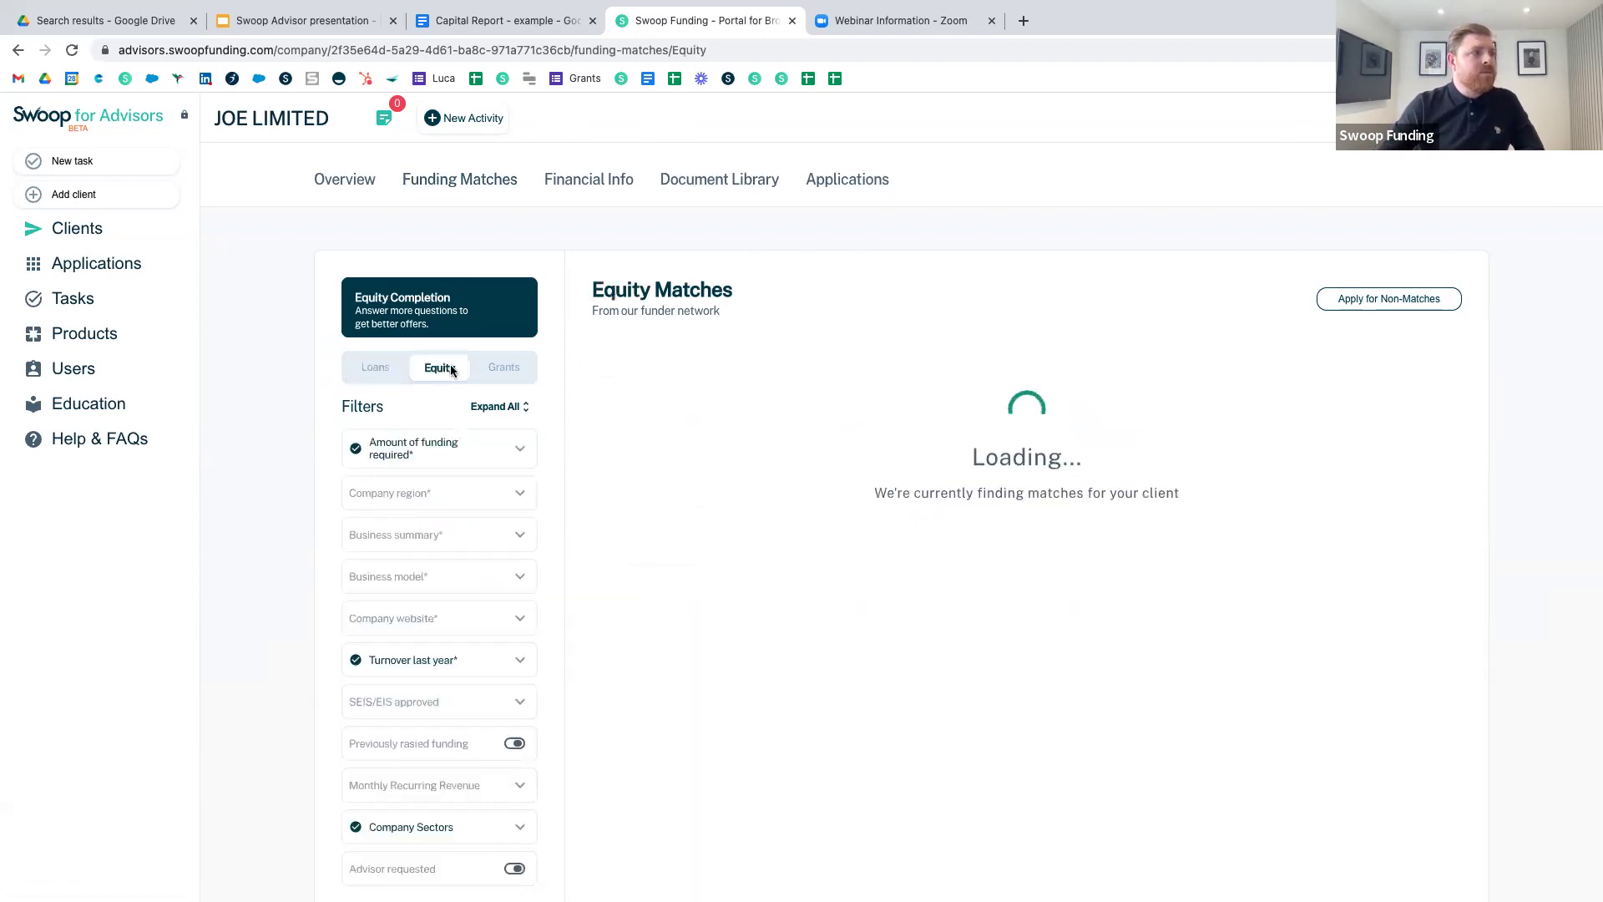
left_click(506, 370)
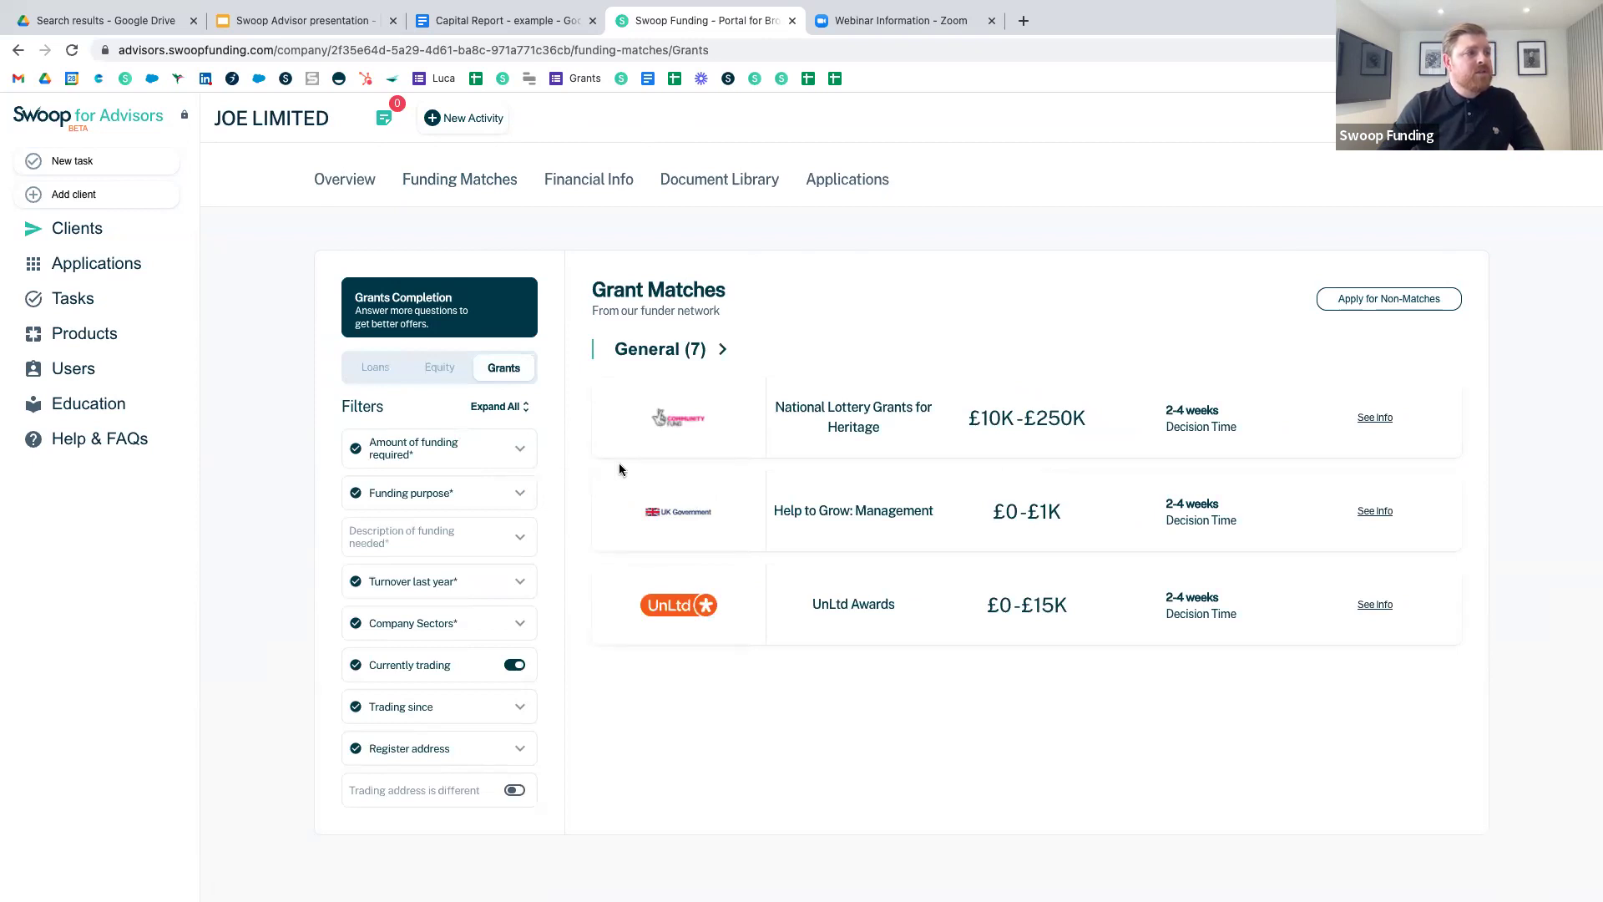
left_click(723, 350)
scroll(873, 674, "down", 5)
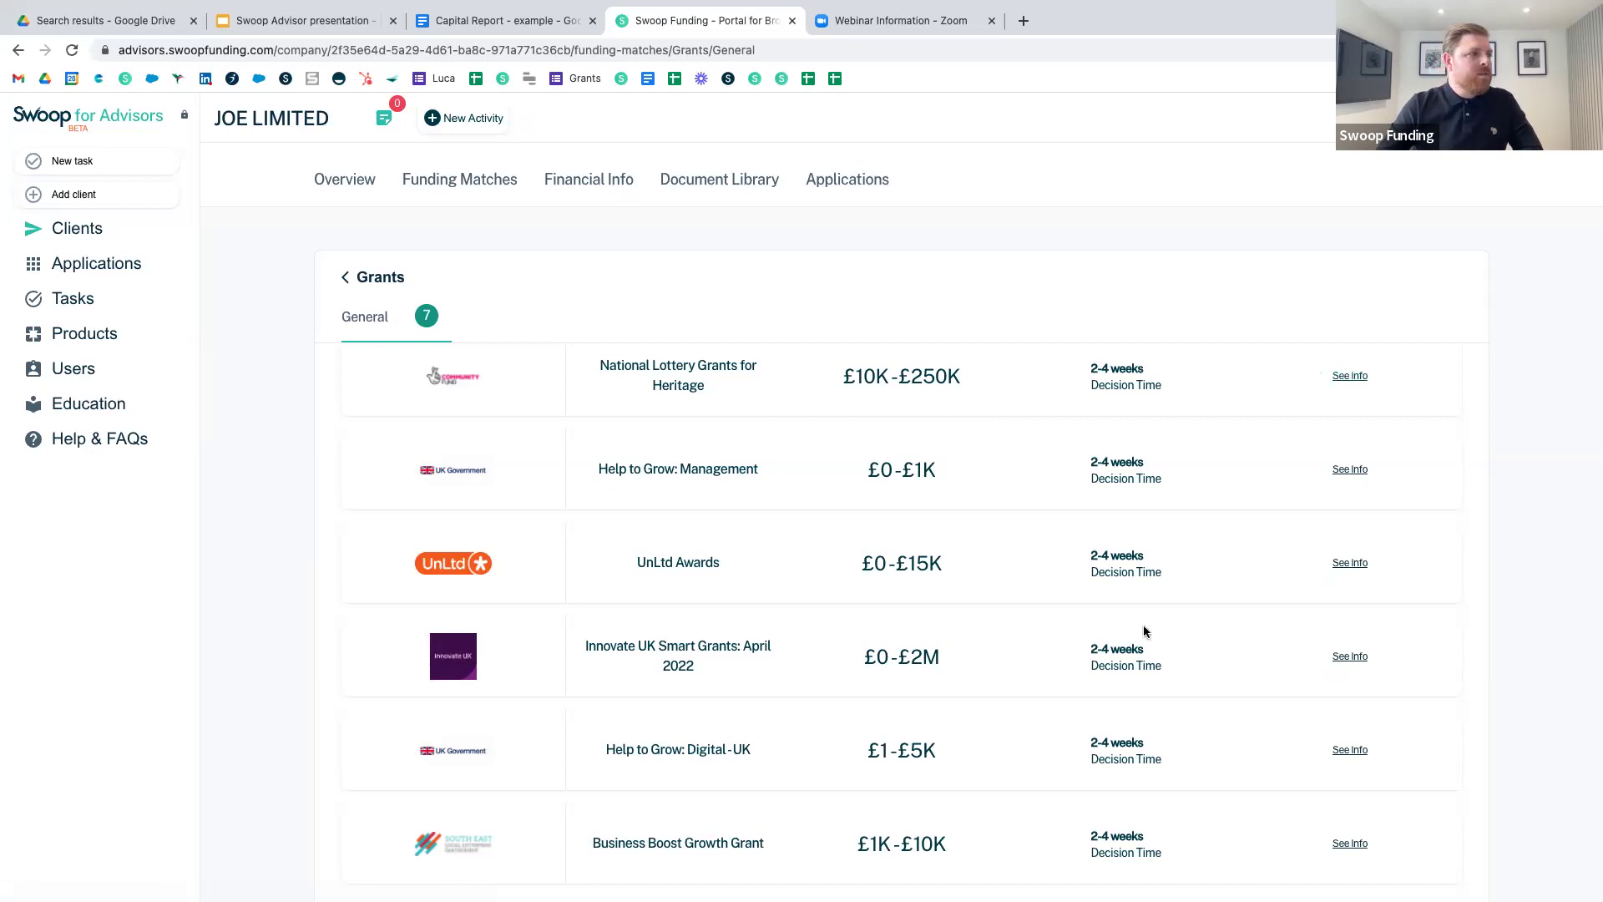
scroll(1145, 632, "down", 1)
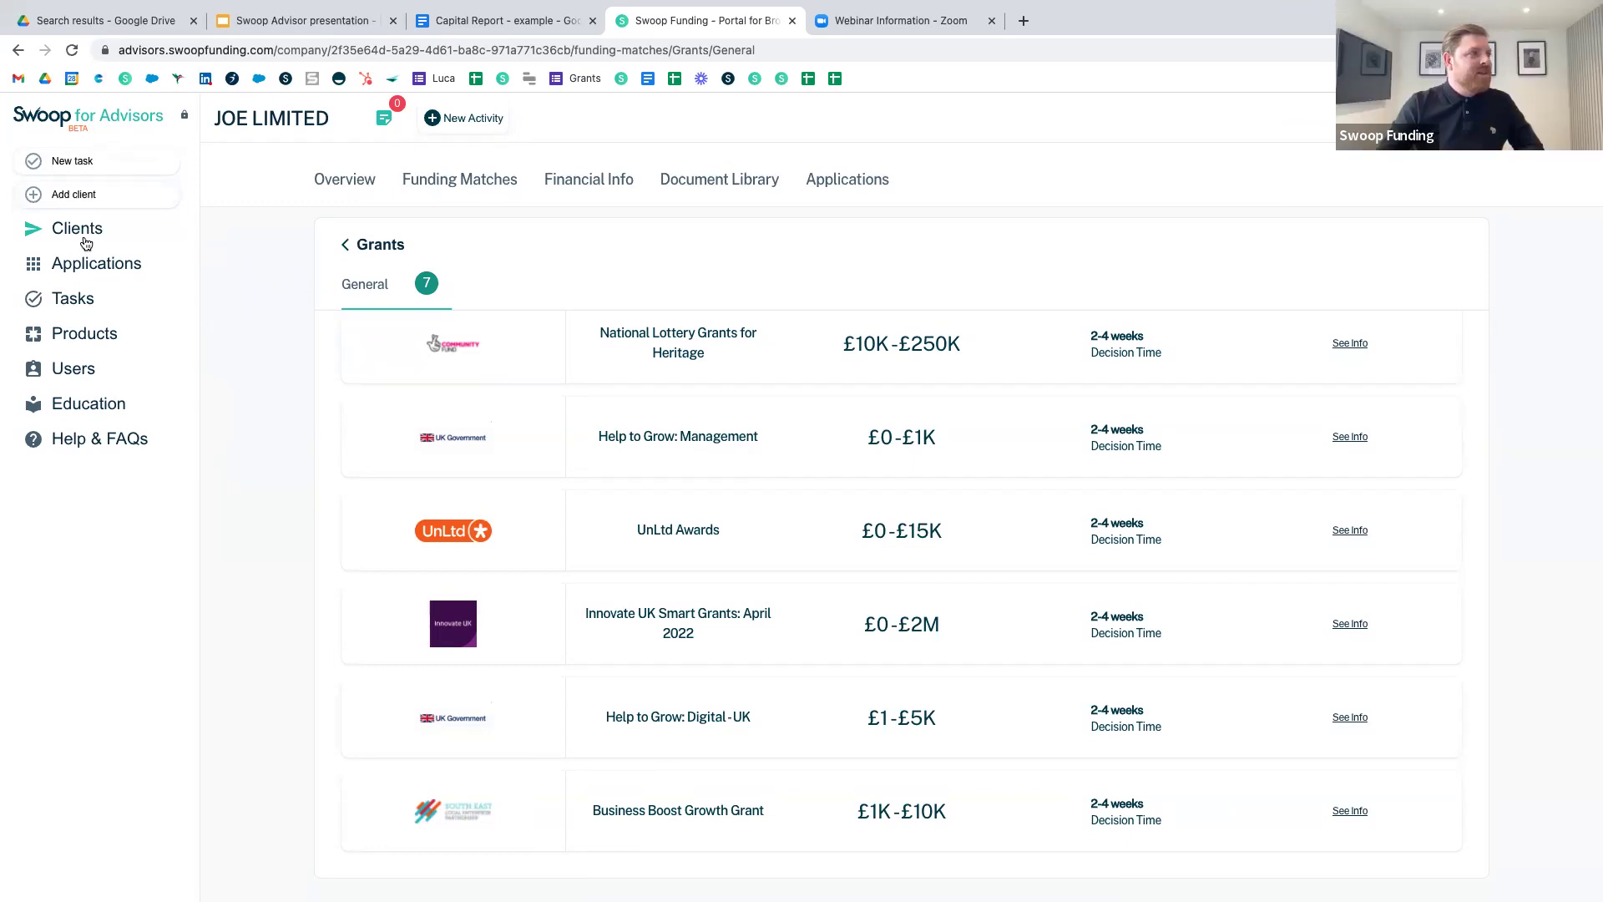
Return to the client's grant matches and browse the available company sector options in the filters.
left_click(351, 197)
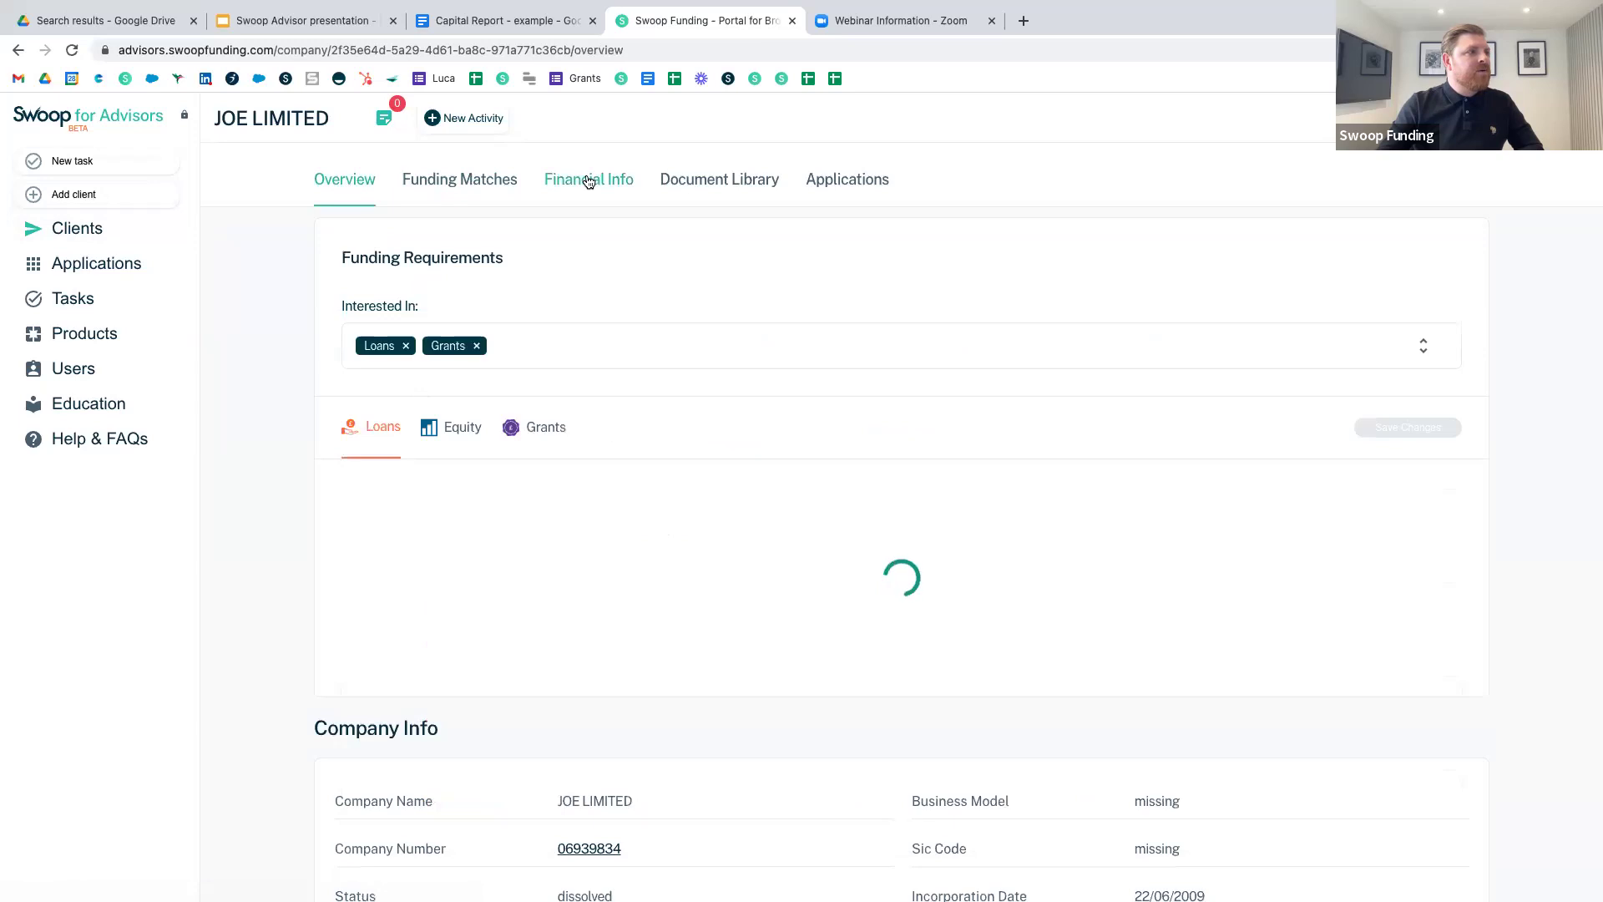
left_click(489, 179)
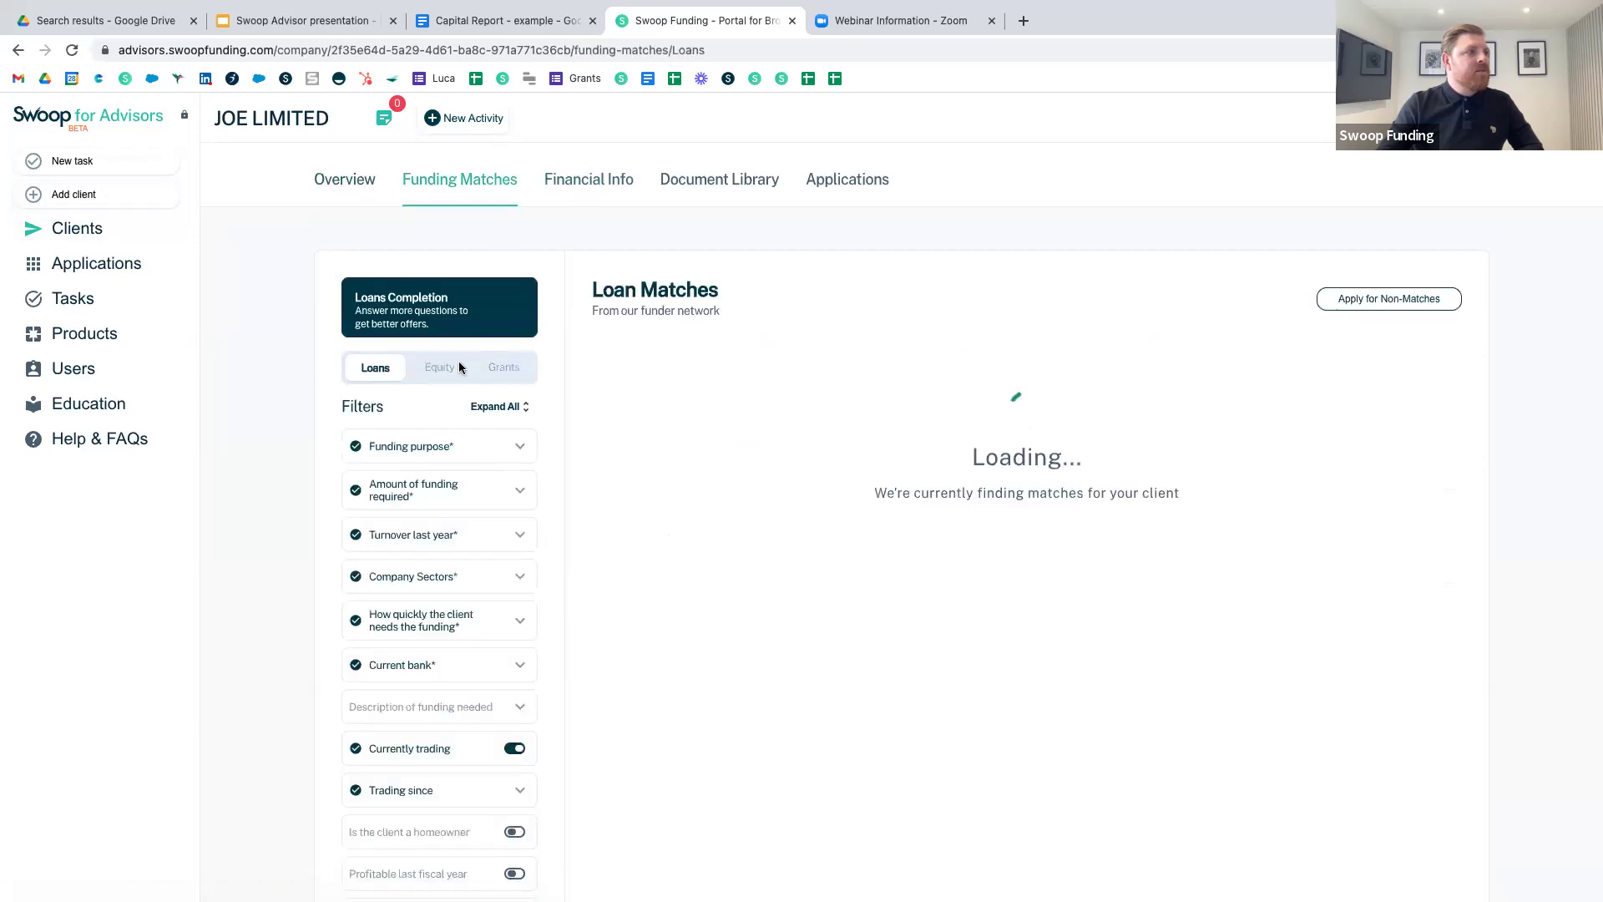
left_click(511, 369)
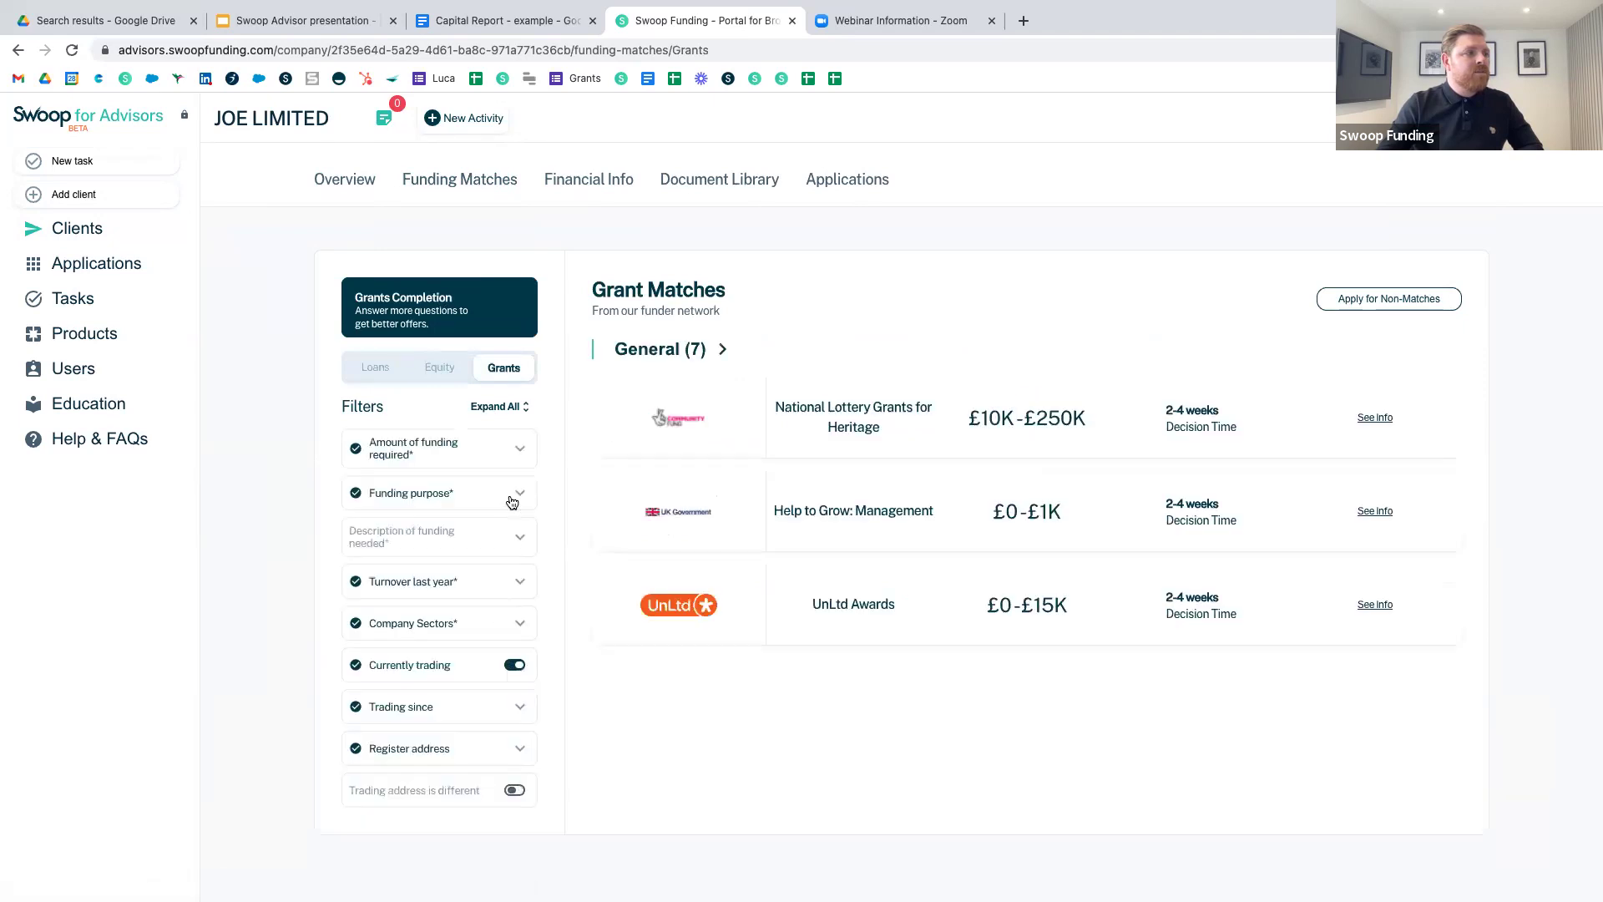
left_click(522, 619)
scroll(462, 727, "down", 3)
scroll(462, 735, "down", 7)
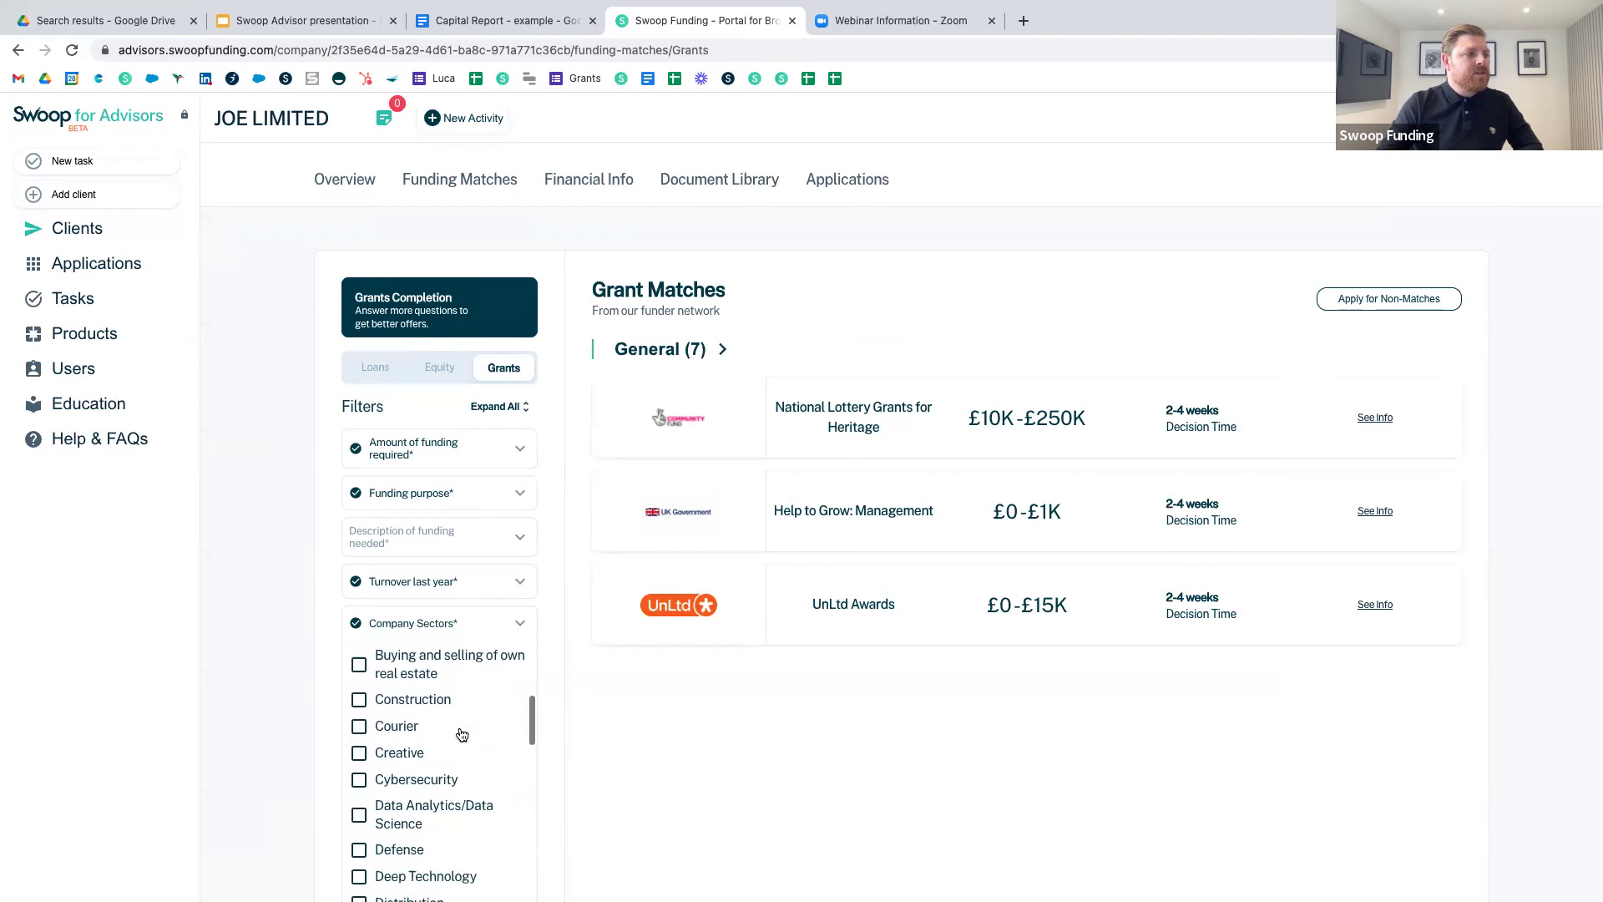
scroll(462, 735, "down", 8)
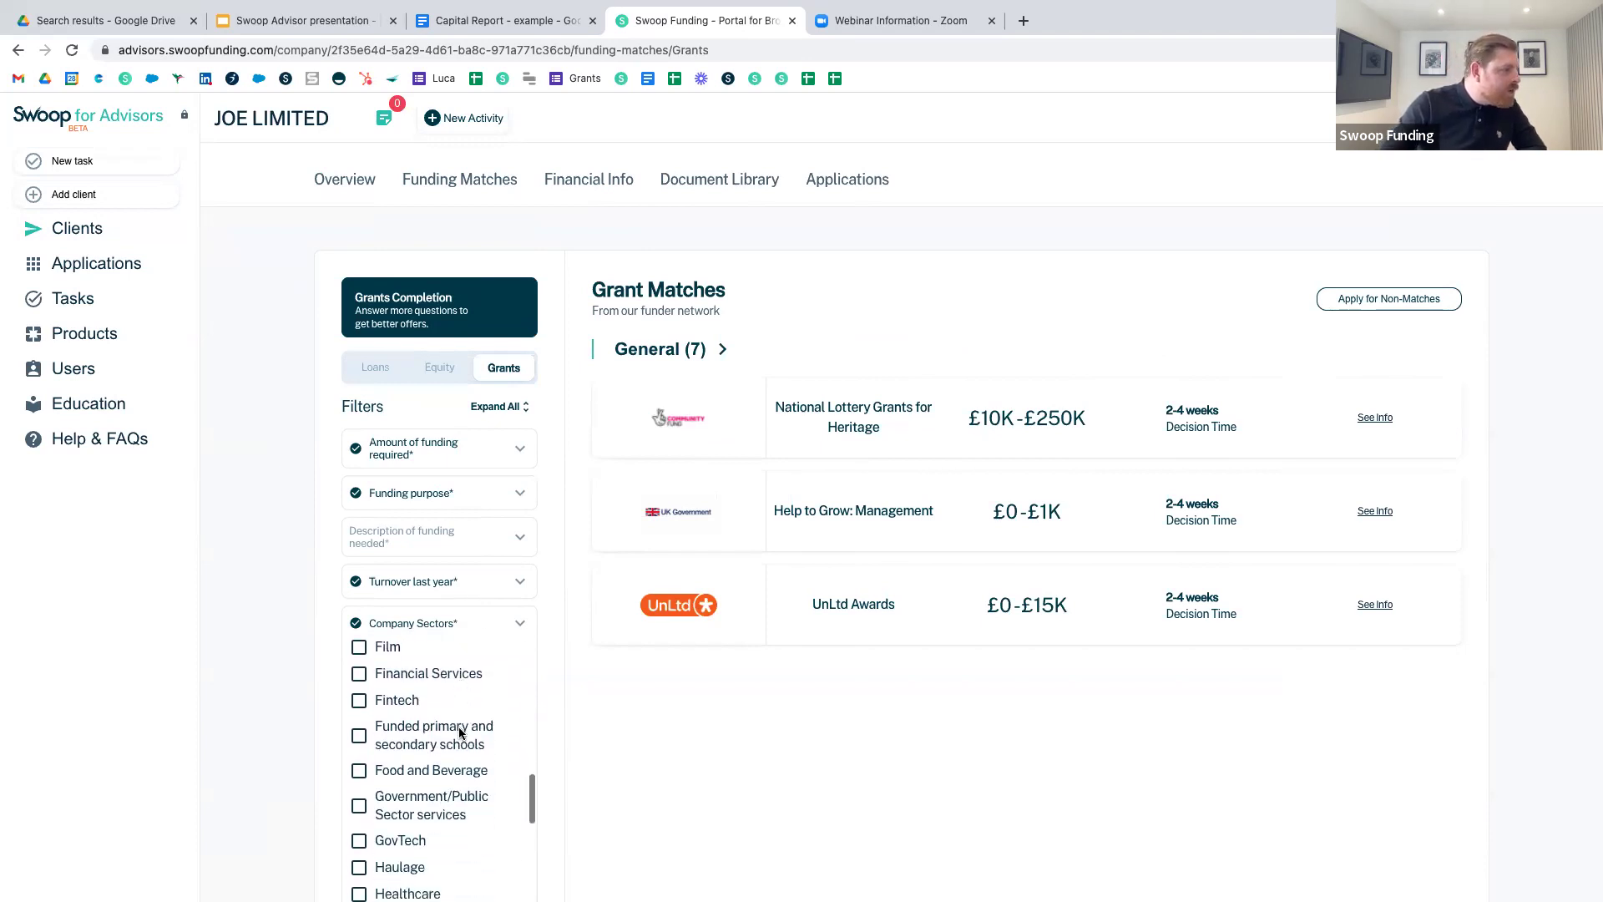
scroll(462, 735, "down", 8)
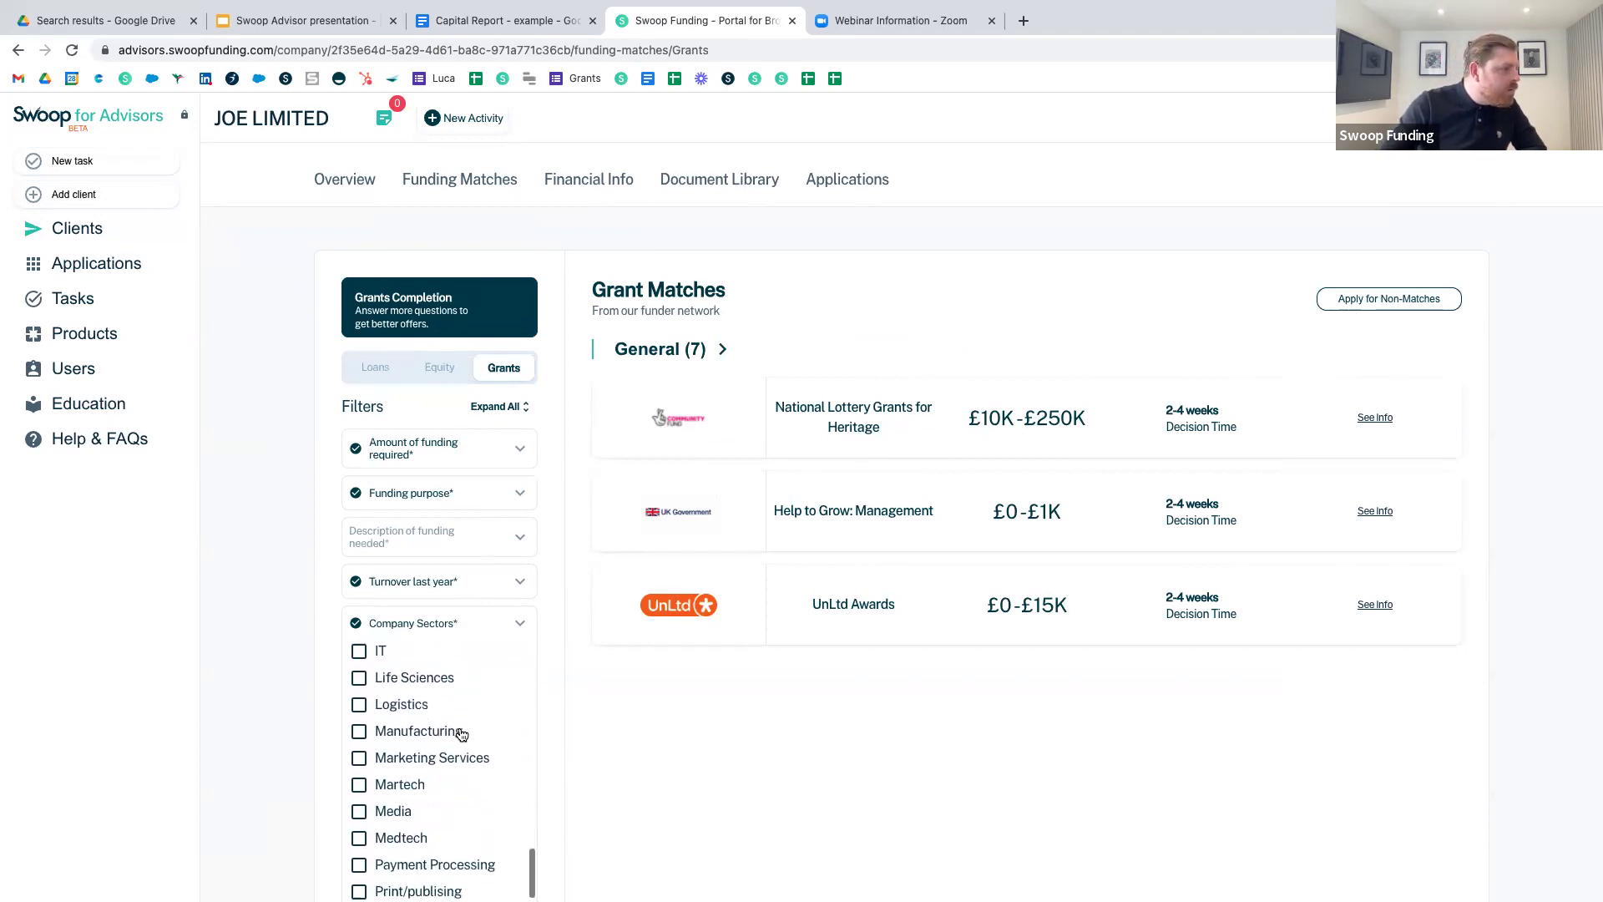
scroll(461, 735, "down", 7)
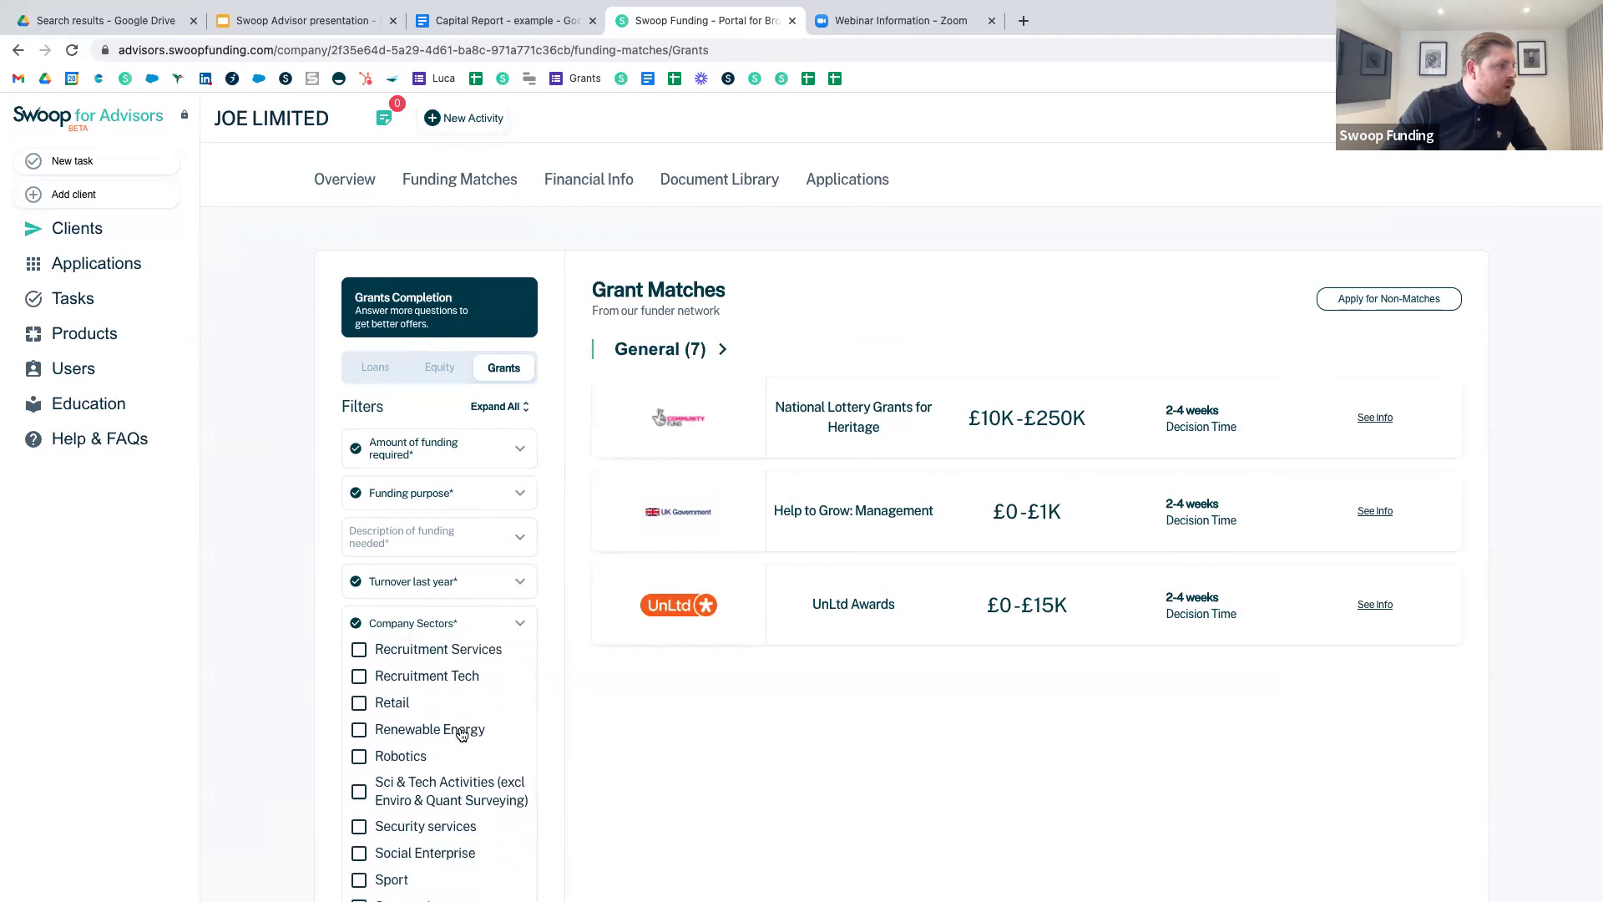
scroll(462, 735, "down", 6)
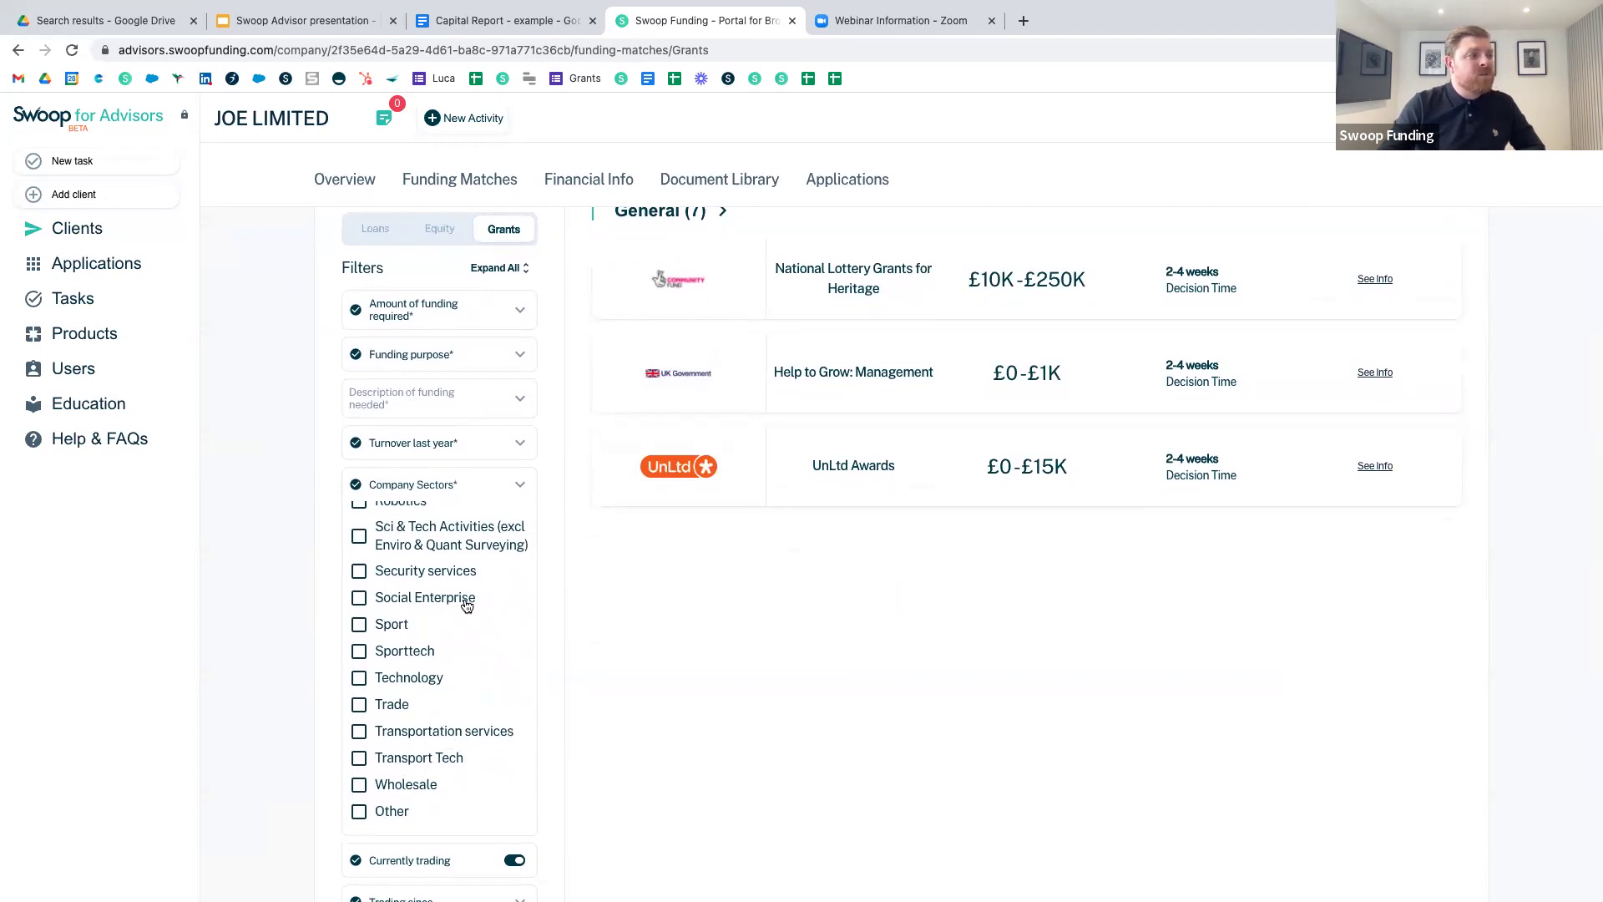
scroll(467, 606, "up", 1)
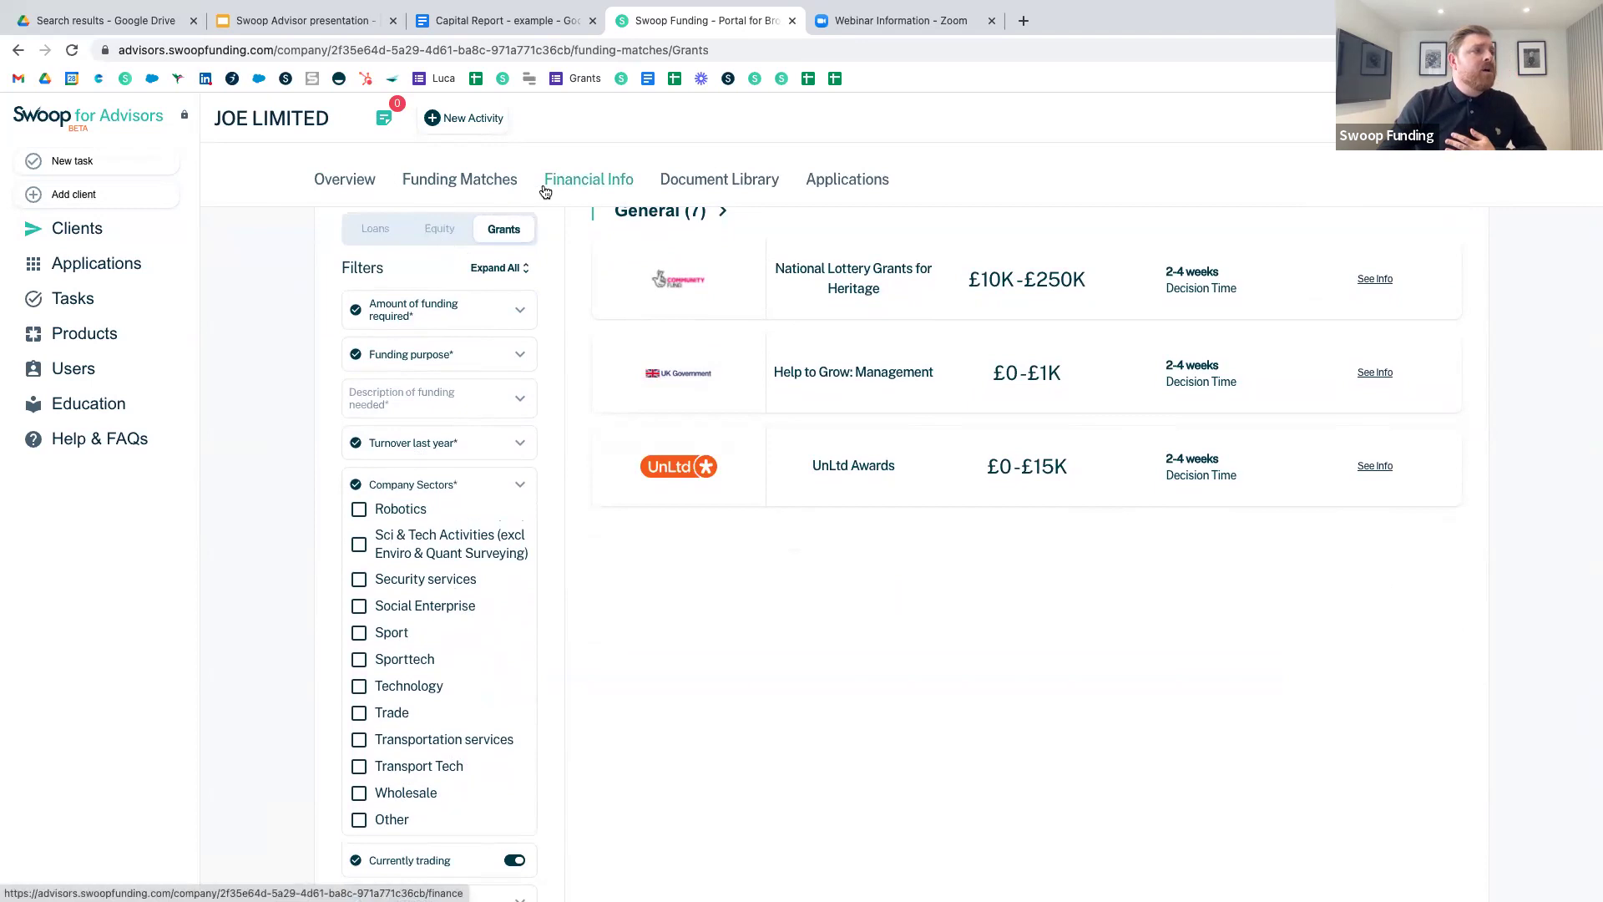
Review the client's financial info, including the insight ratios and the profit and loss statement.
left_click(608, 182)
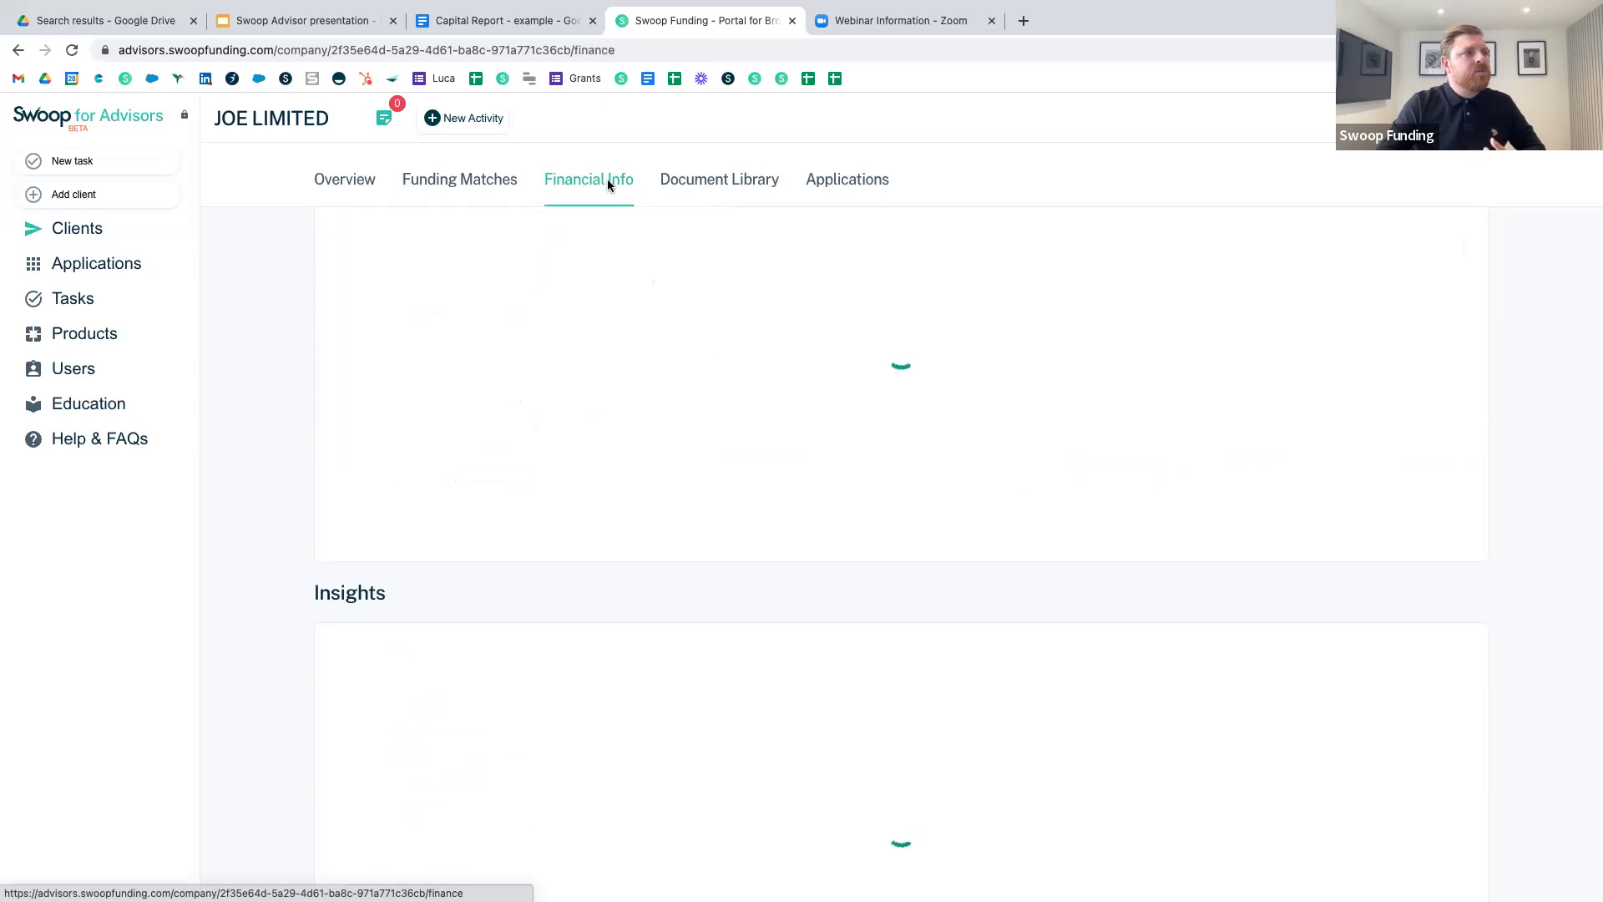
scroll(819, 655, "down", 3)
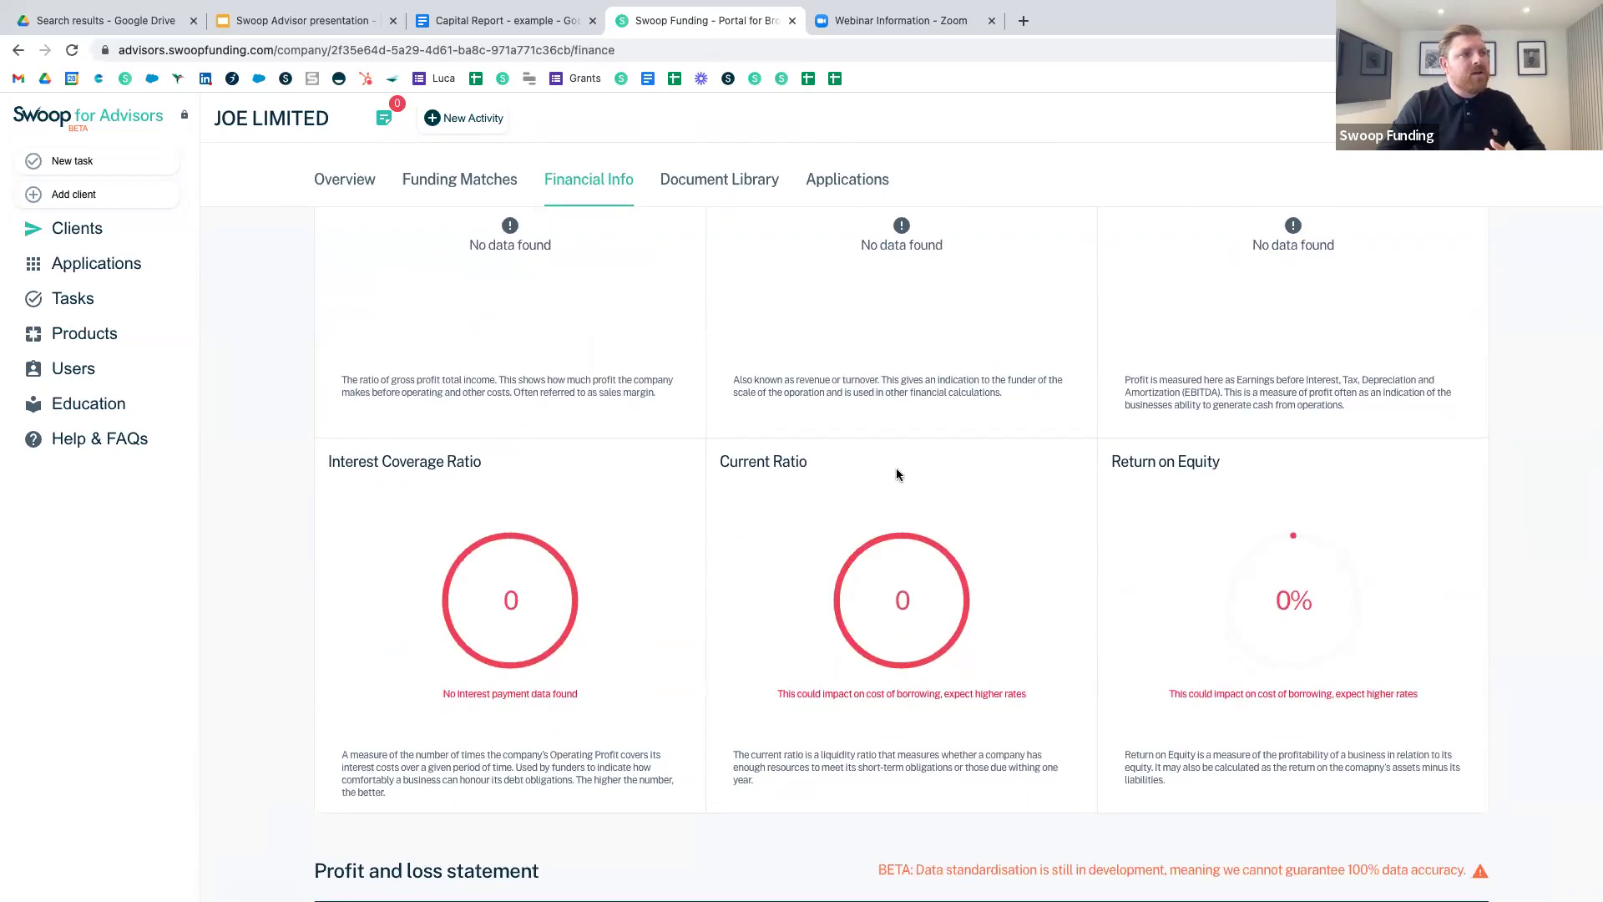
scroll(920, 668, "down", 10)
scroll(919, 674, "up", 3)
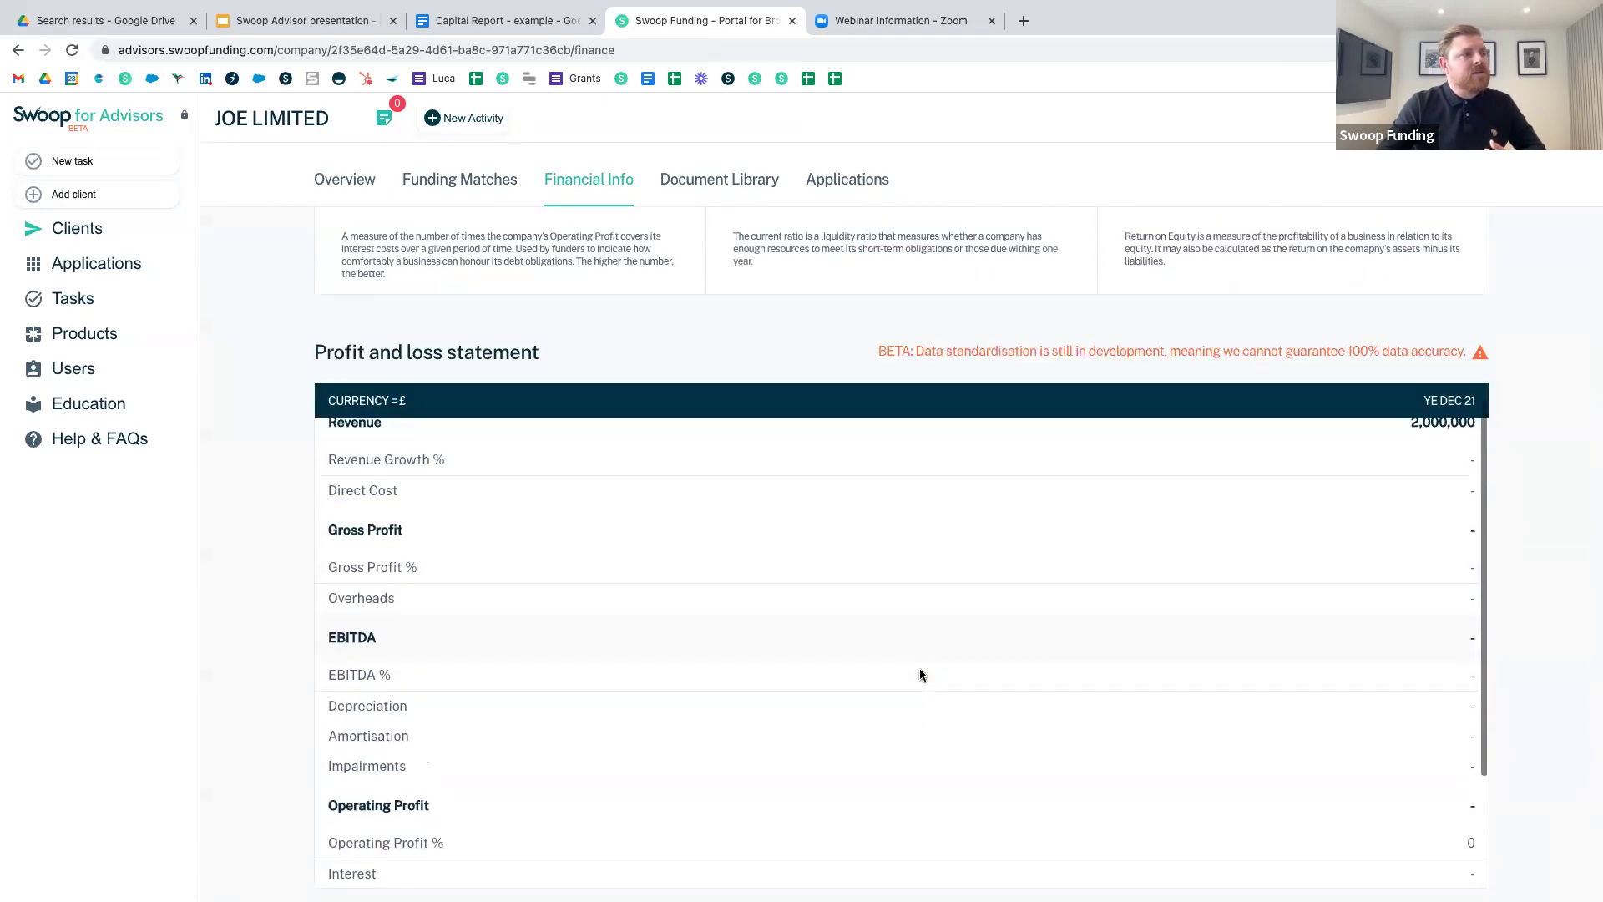
In the client's document library, choose Capture.PNG from the Desktop as a new document to upload.
left_click(720, 183)
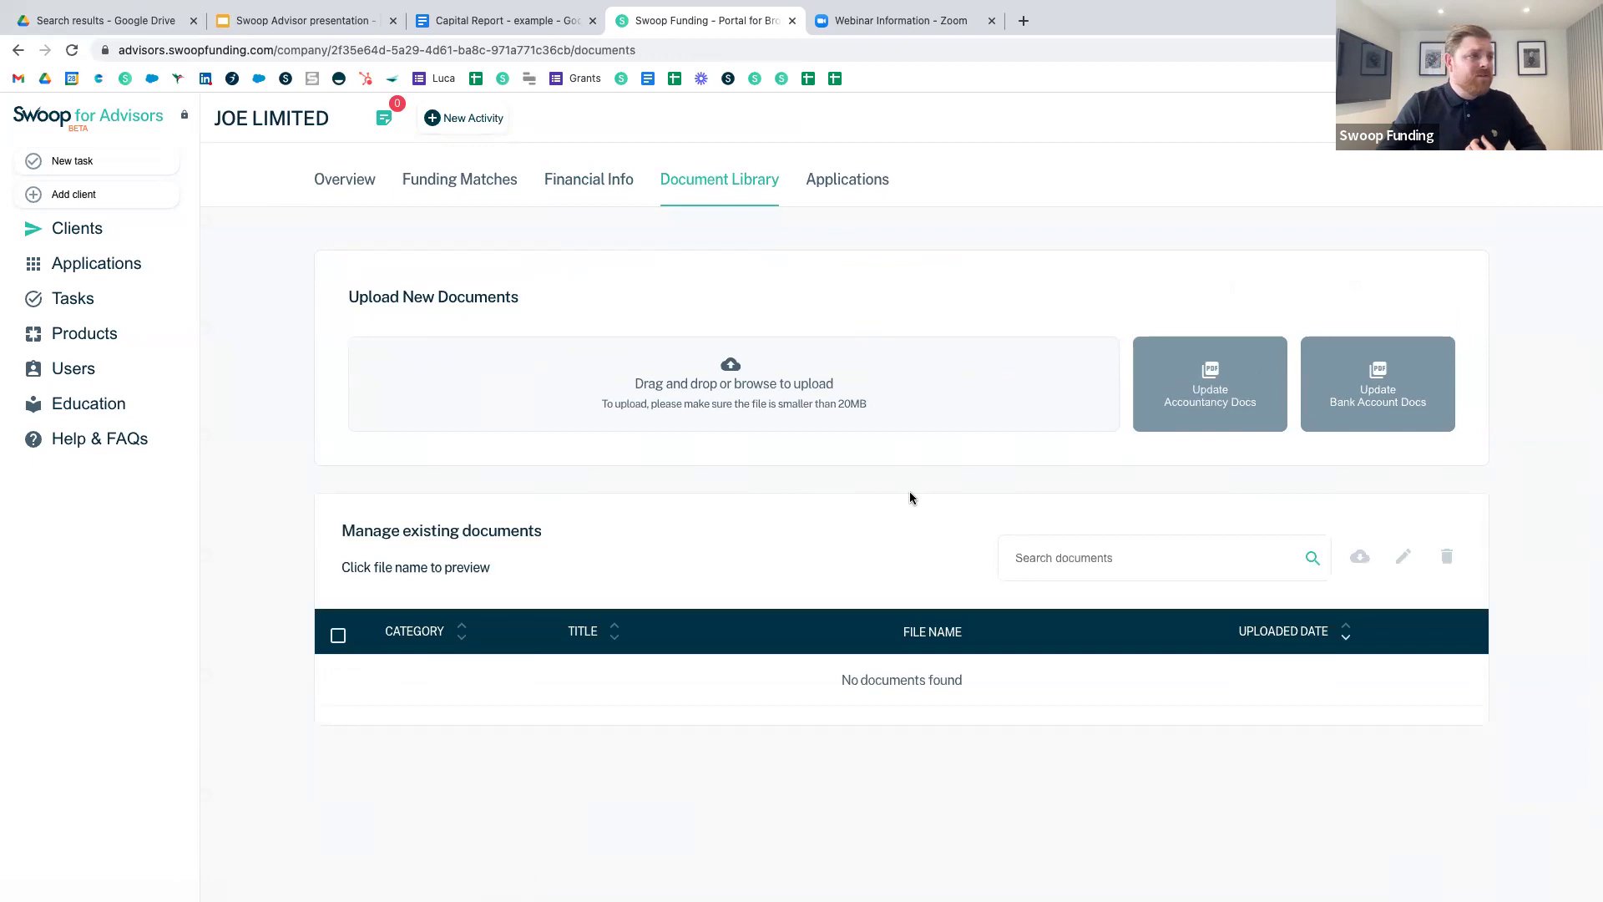
left_click(740, 392)
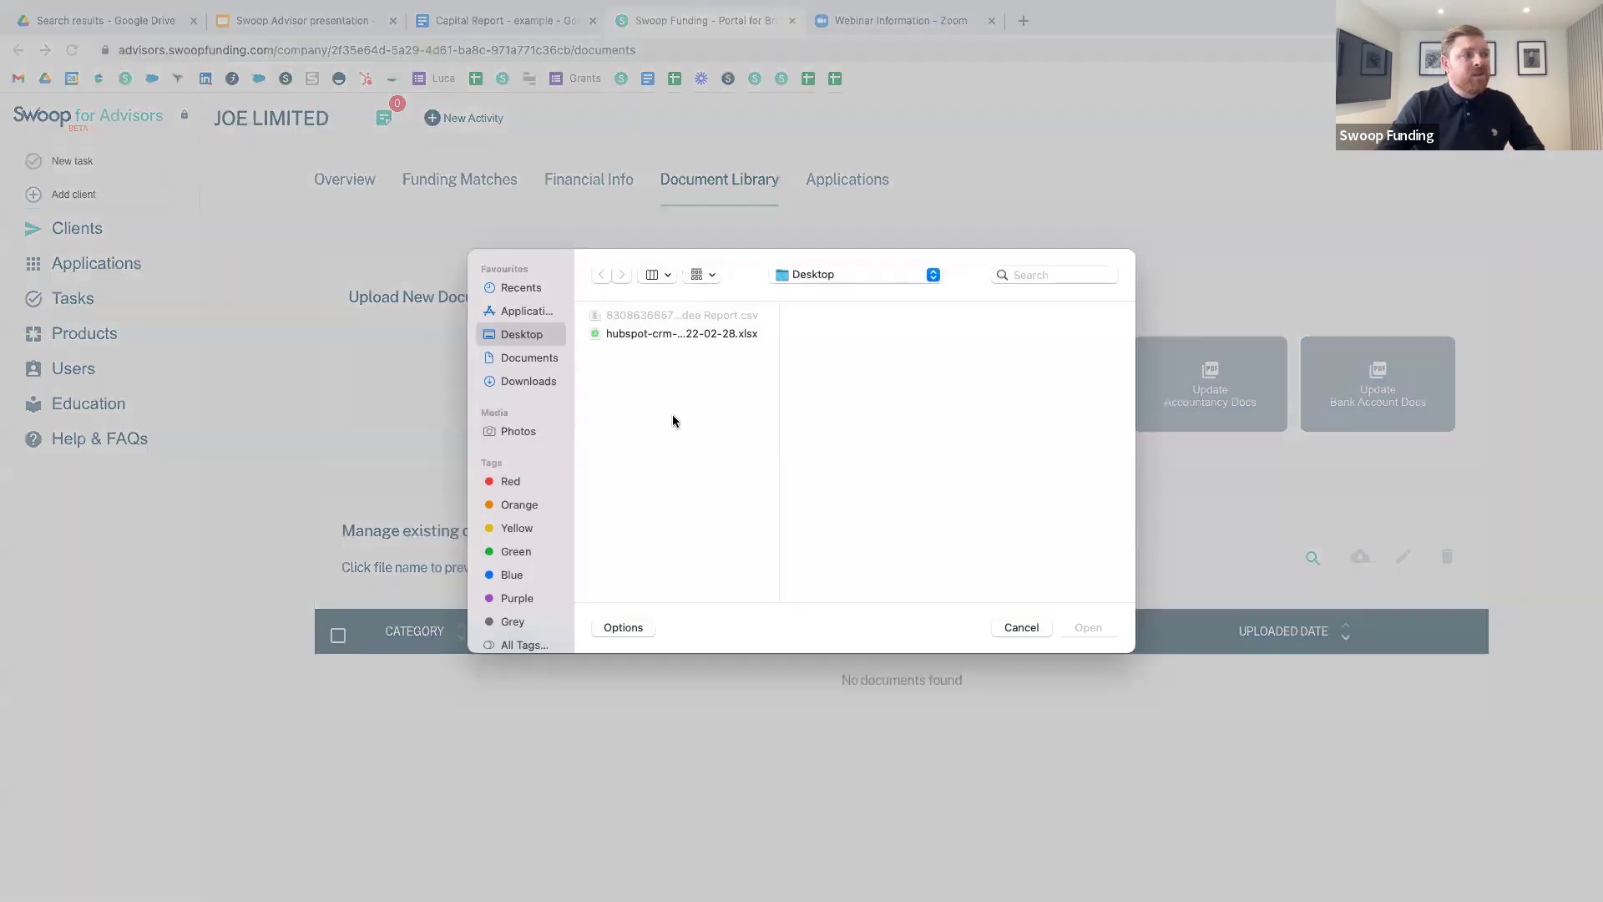
left_click(644, 335)
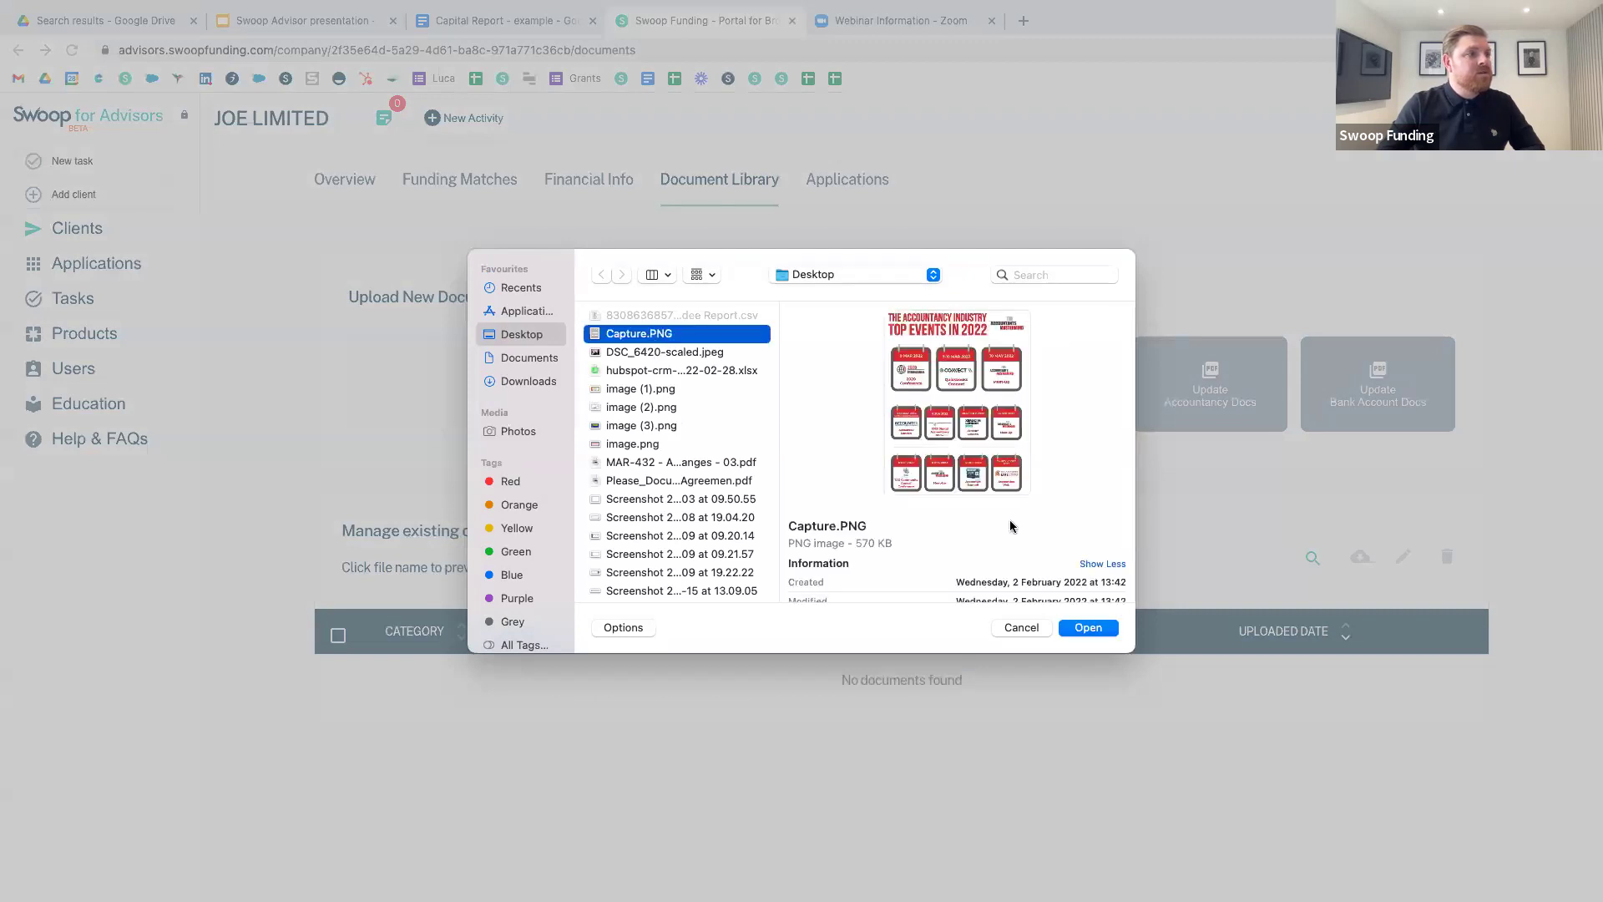
left_click(1098, 633)
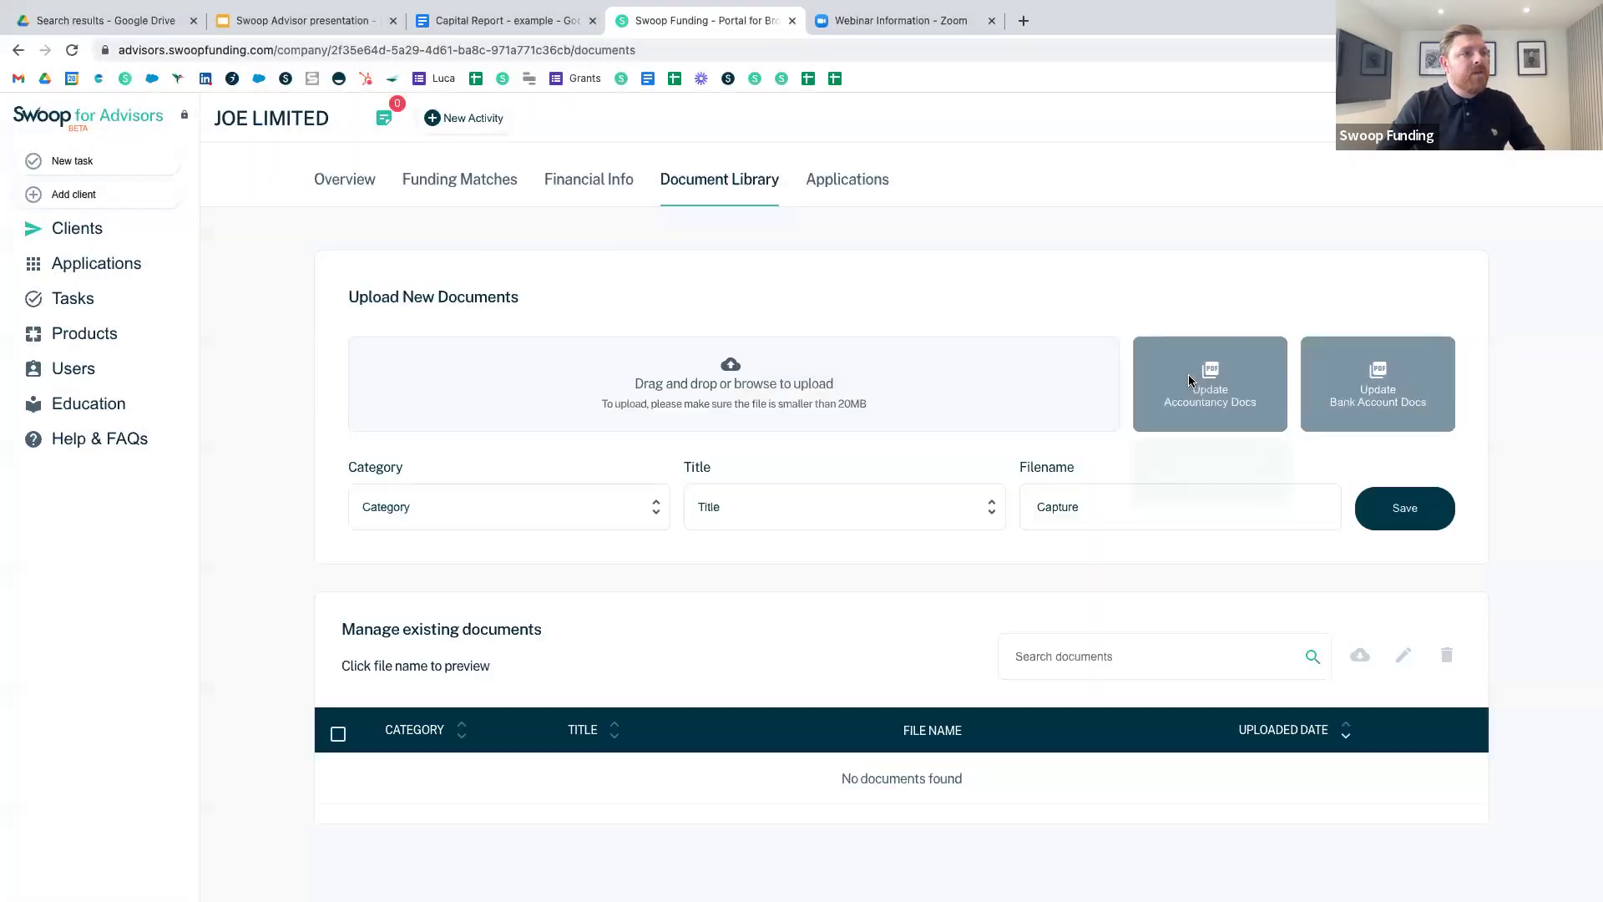
Categorise the uploaded document as Financials with the title 2 Years Filed Accounts and save it.
left_click(655, 506)
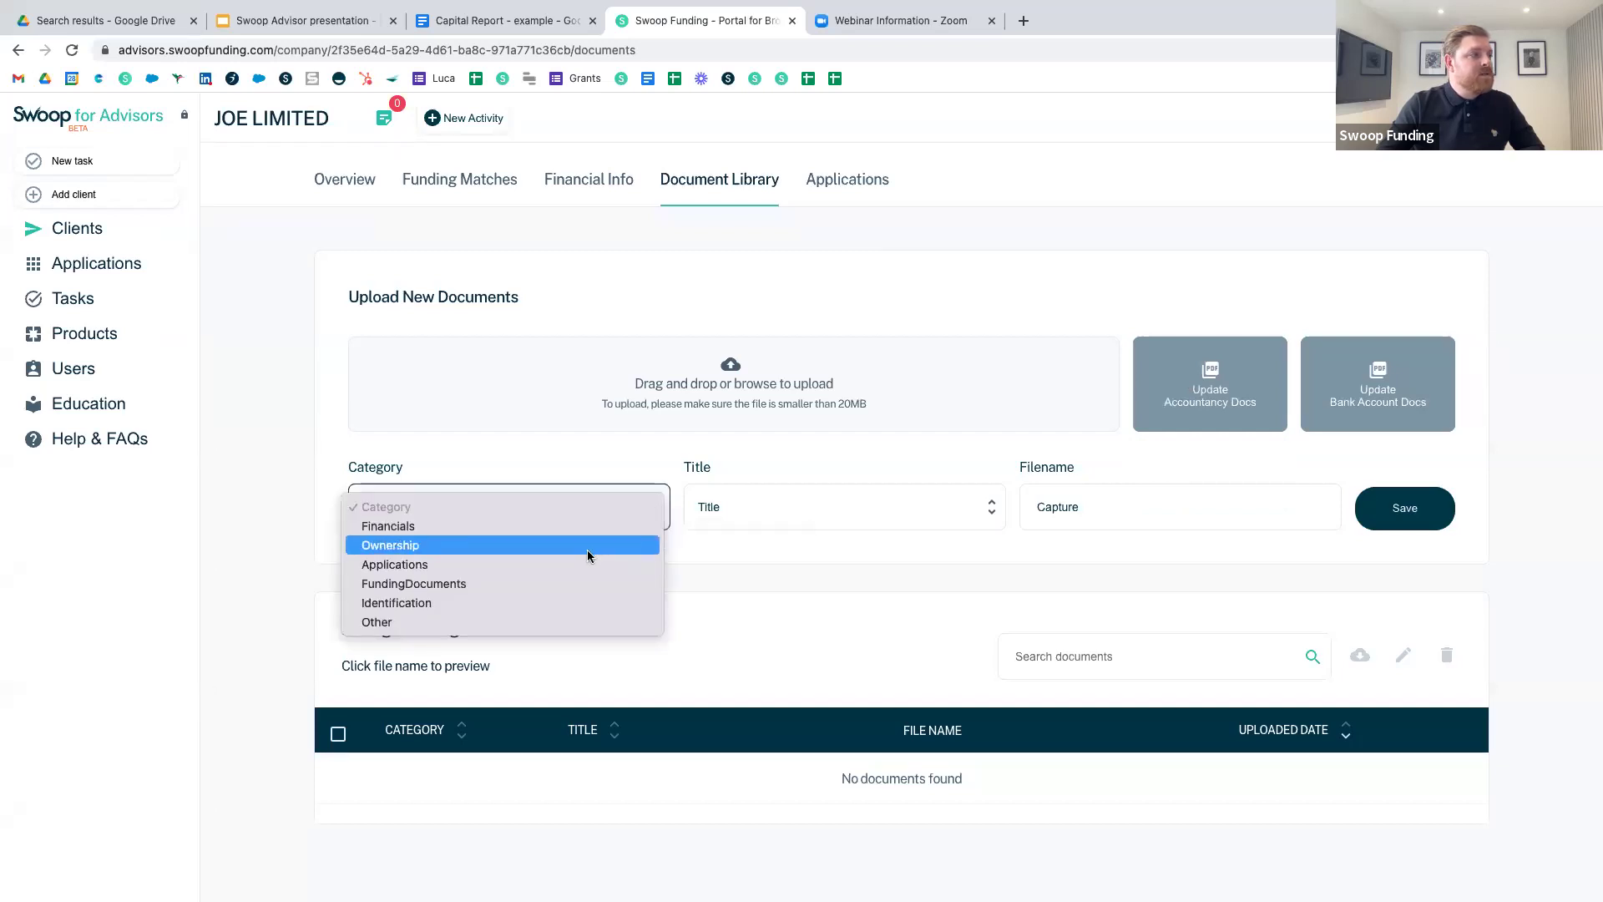
left_click(583, 530)
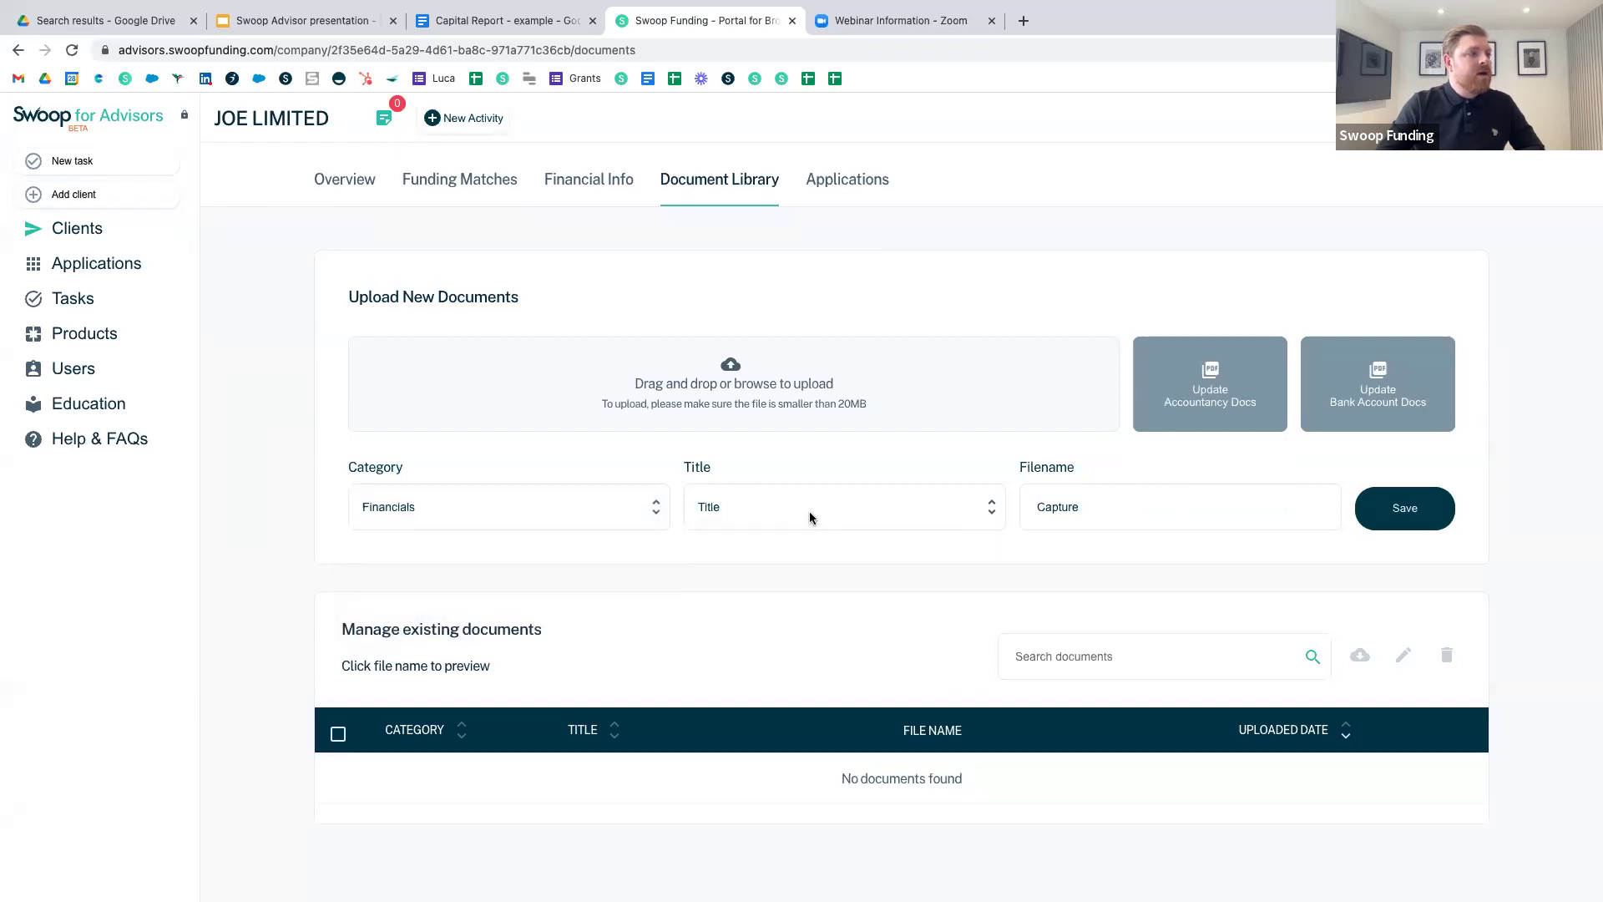
left_click(809, 511)
left_click(809, 545)
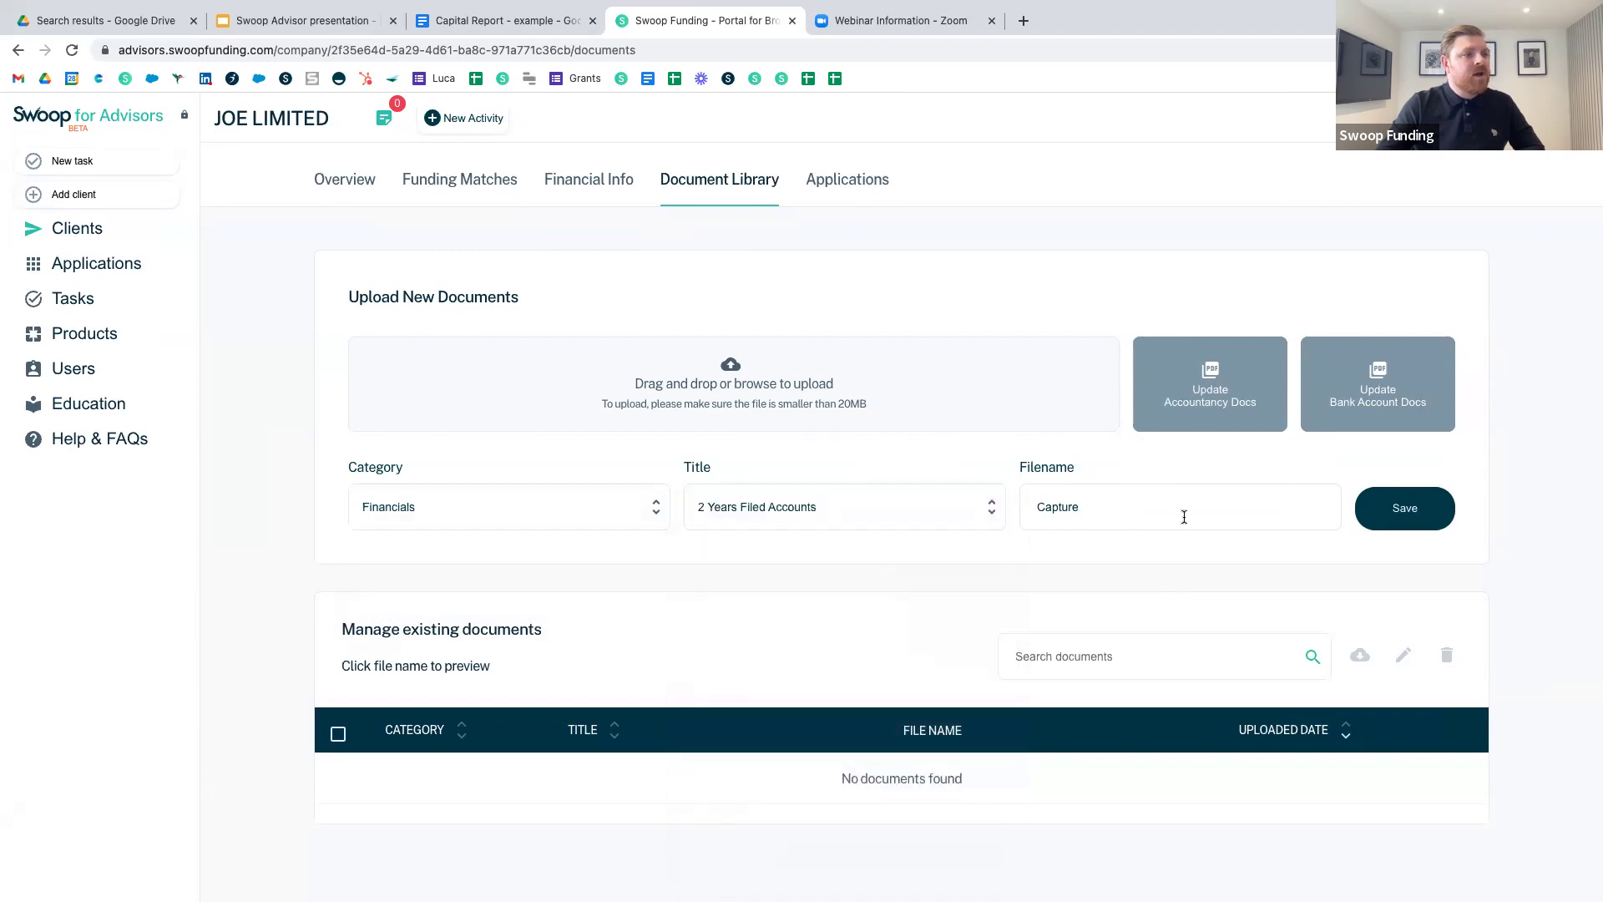
left_click(1393, 518)
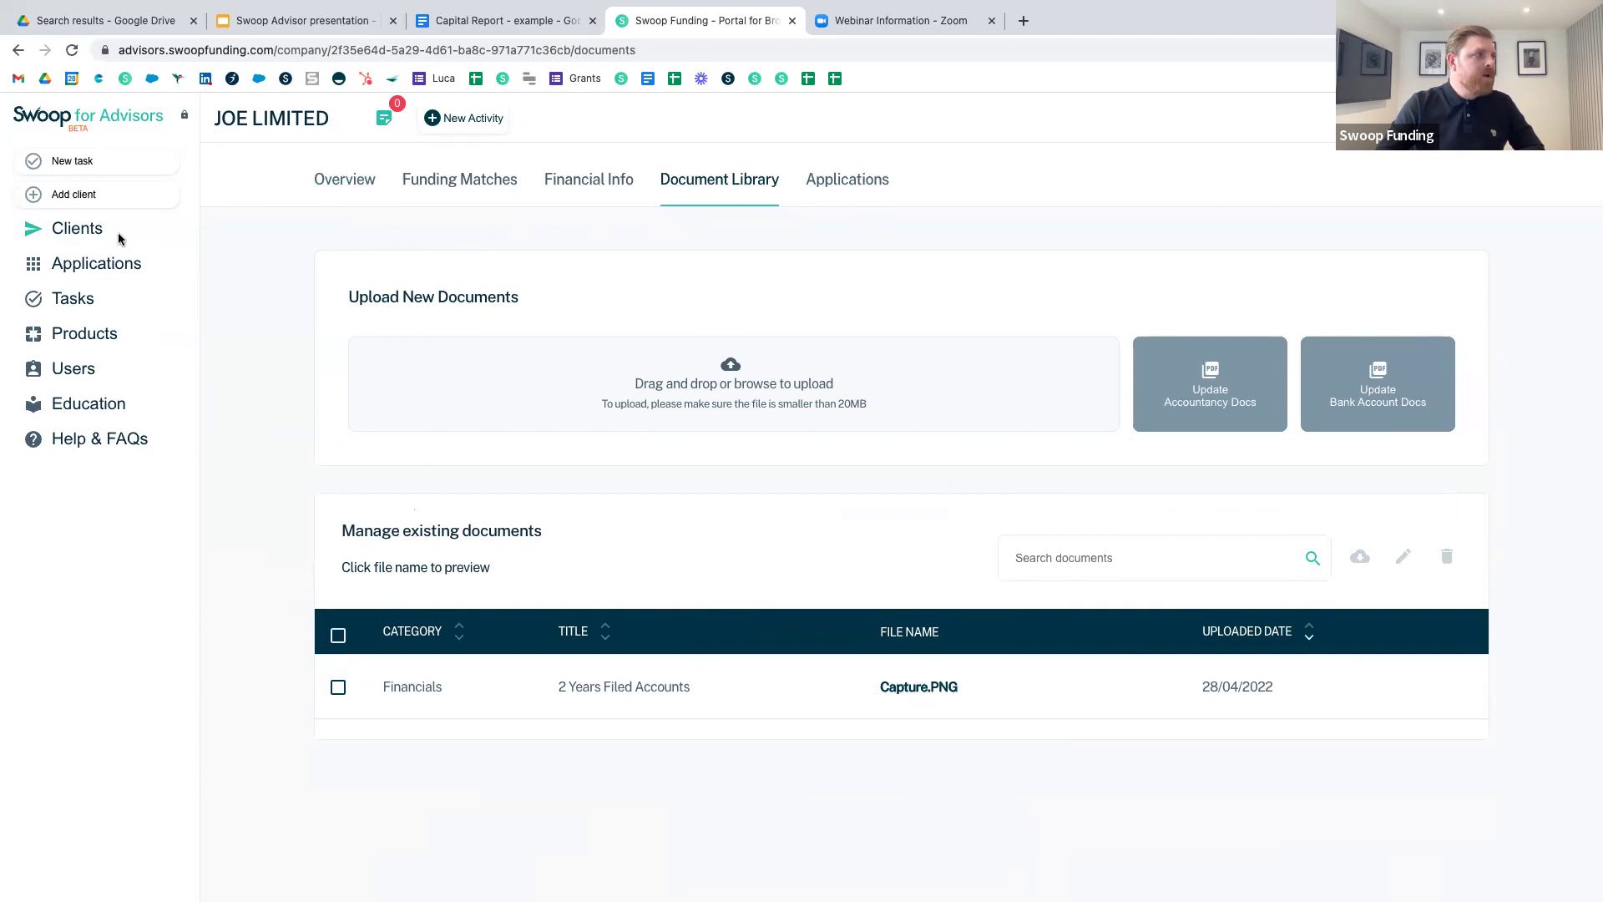
Look through the full client list and the overview of all applications.
left_click(90, 235)
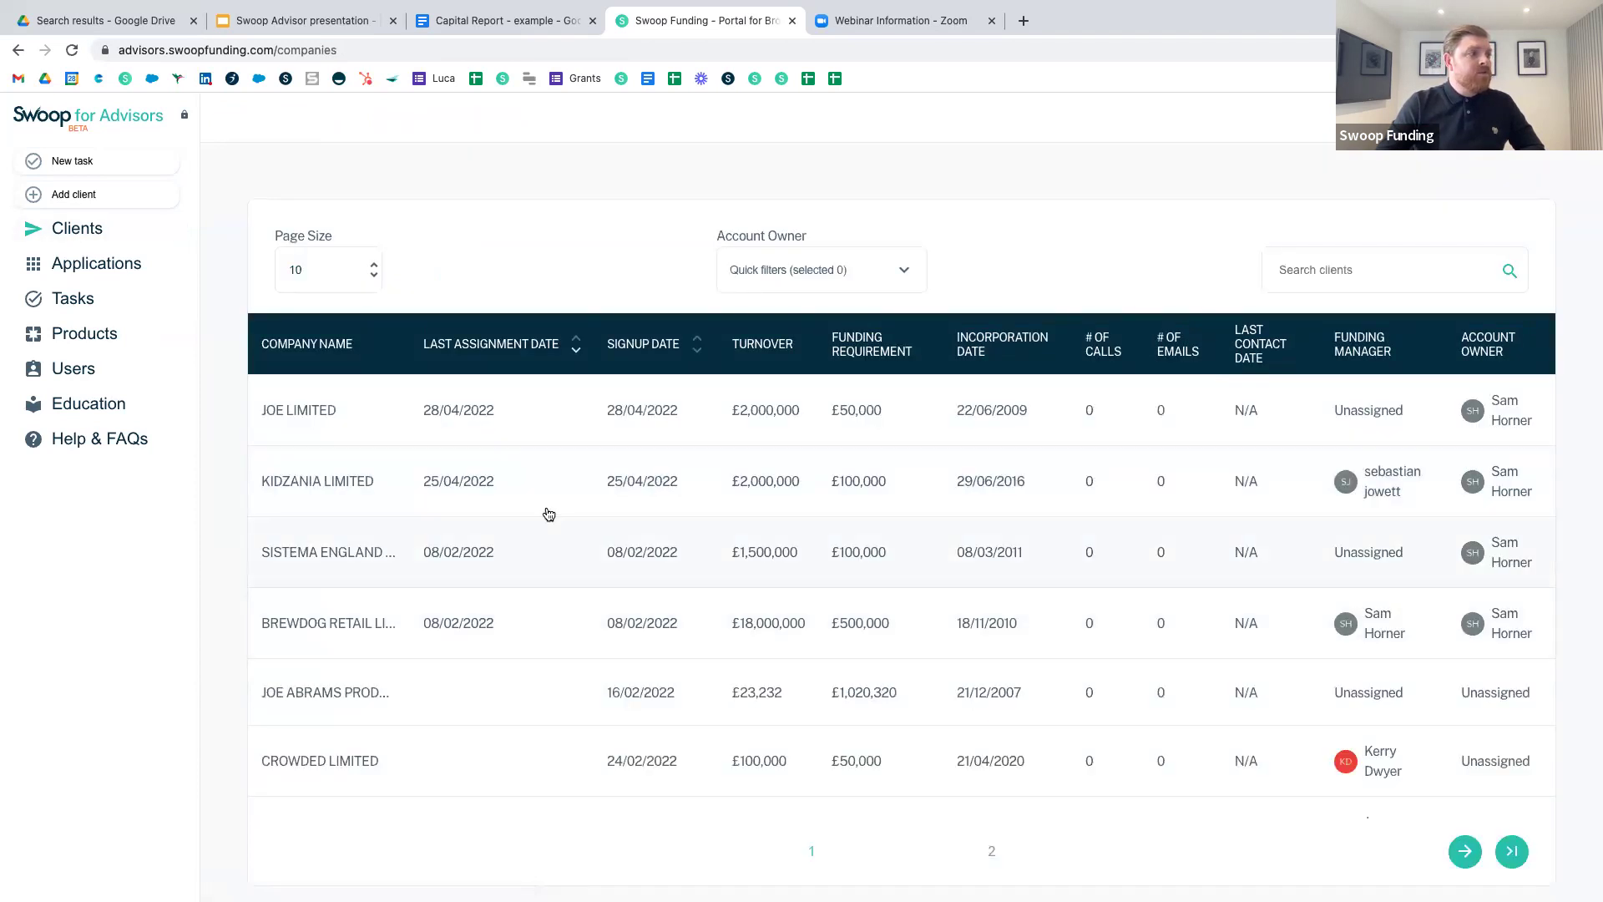
scroll(848, 617, "down", 3)
scroll(847, 616, "down", 1)
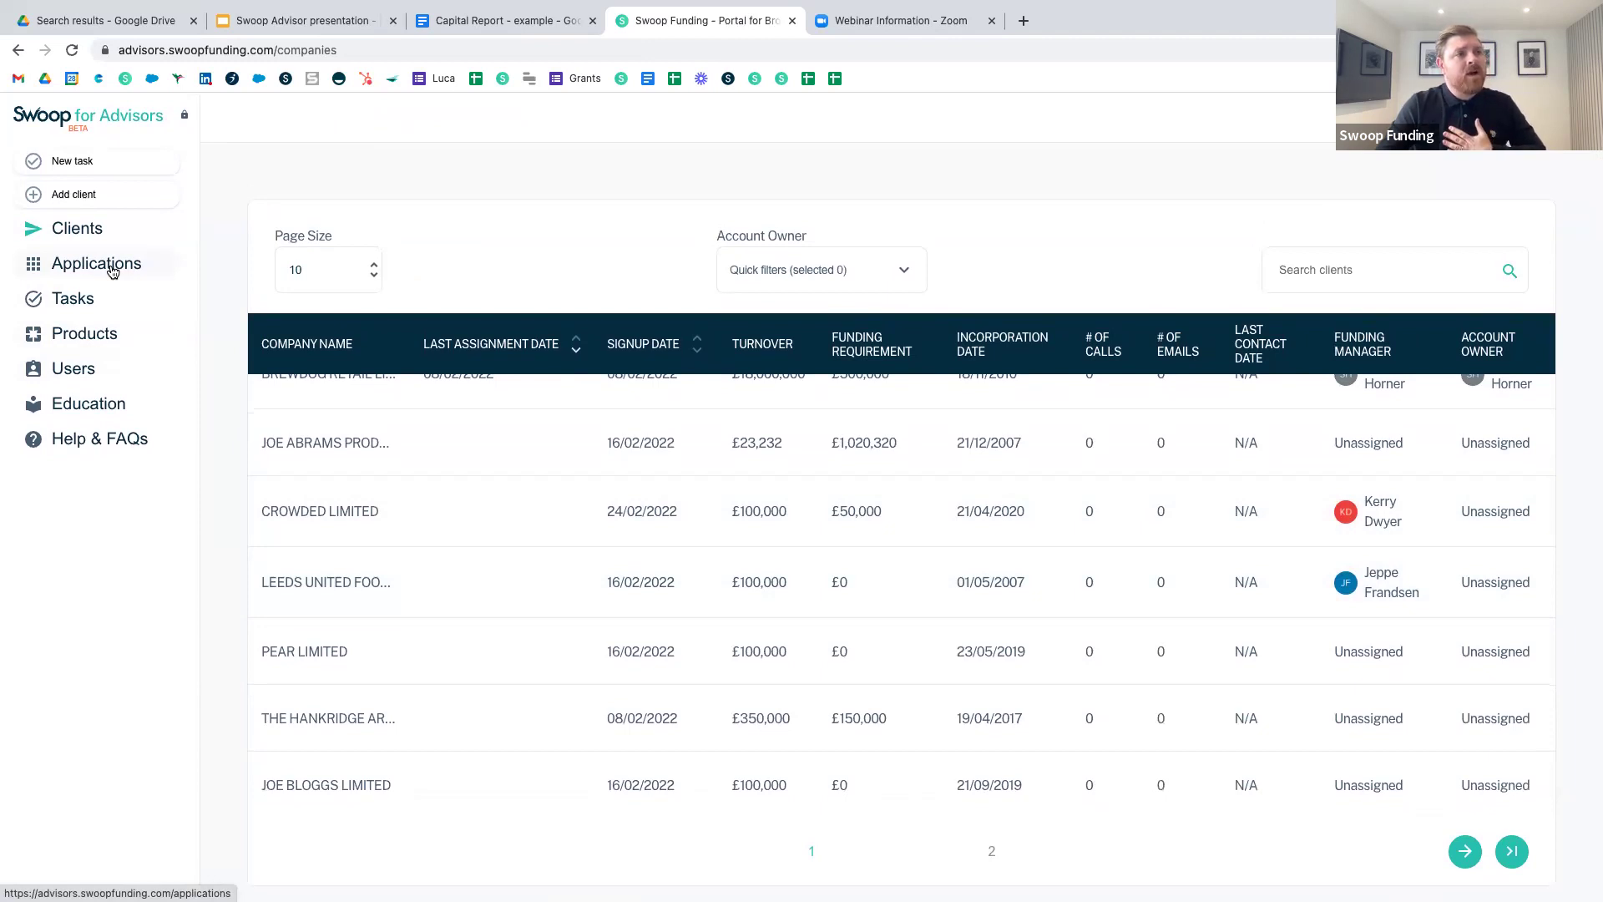
left_click(112, 269)
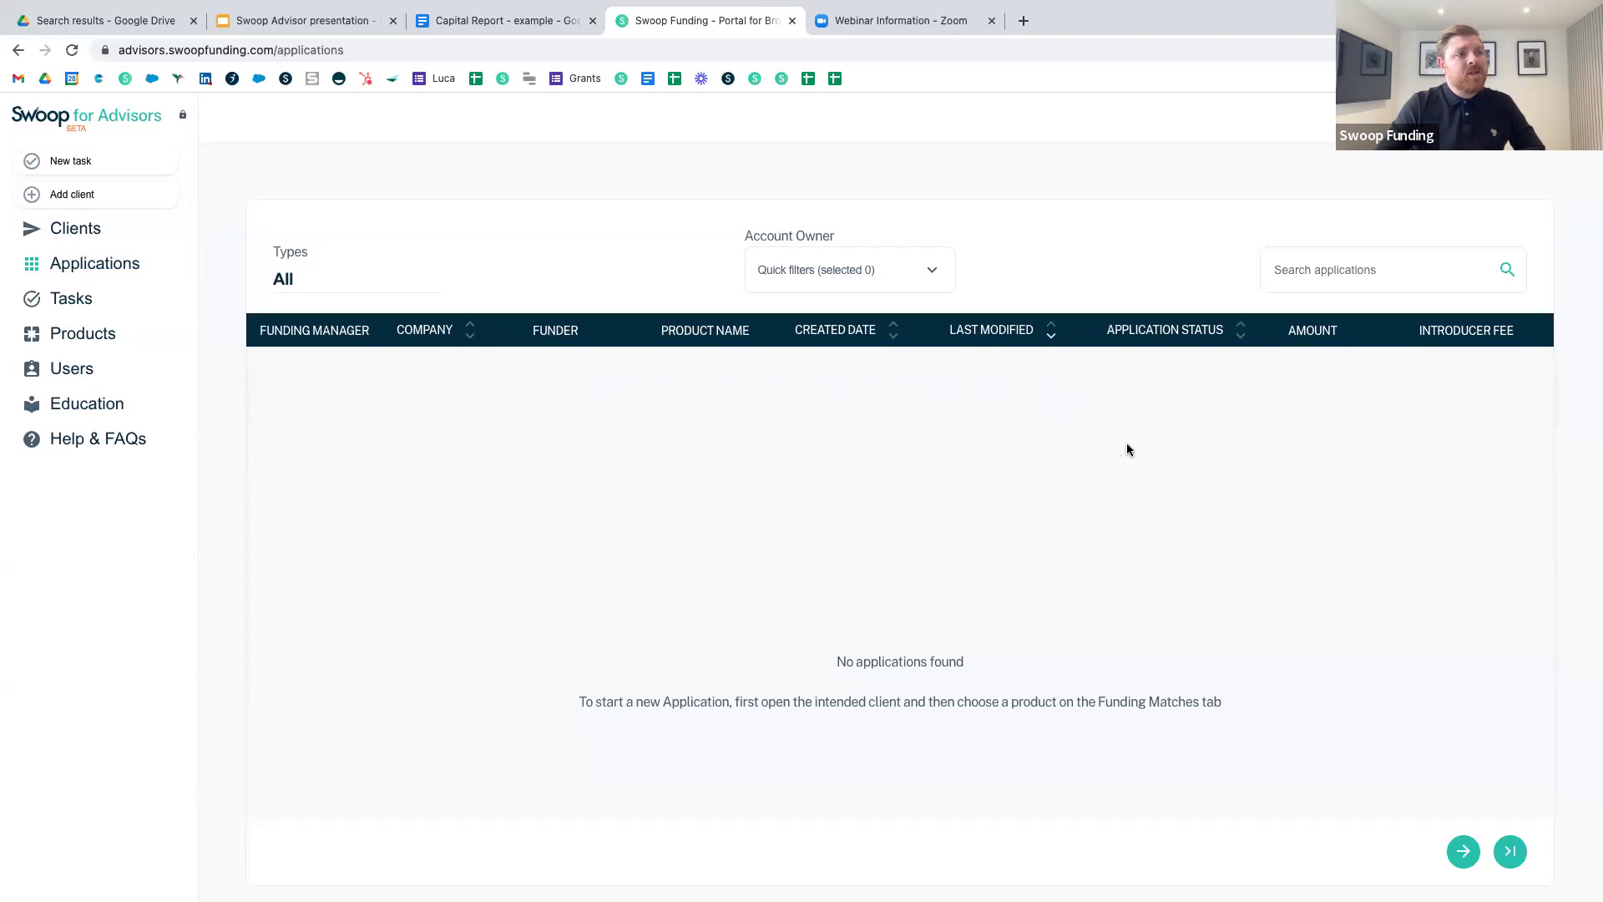
mouse_move(1340, 367)
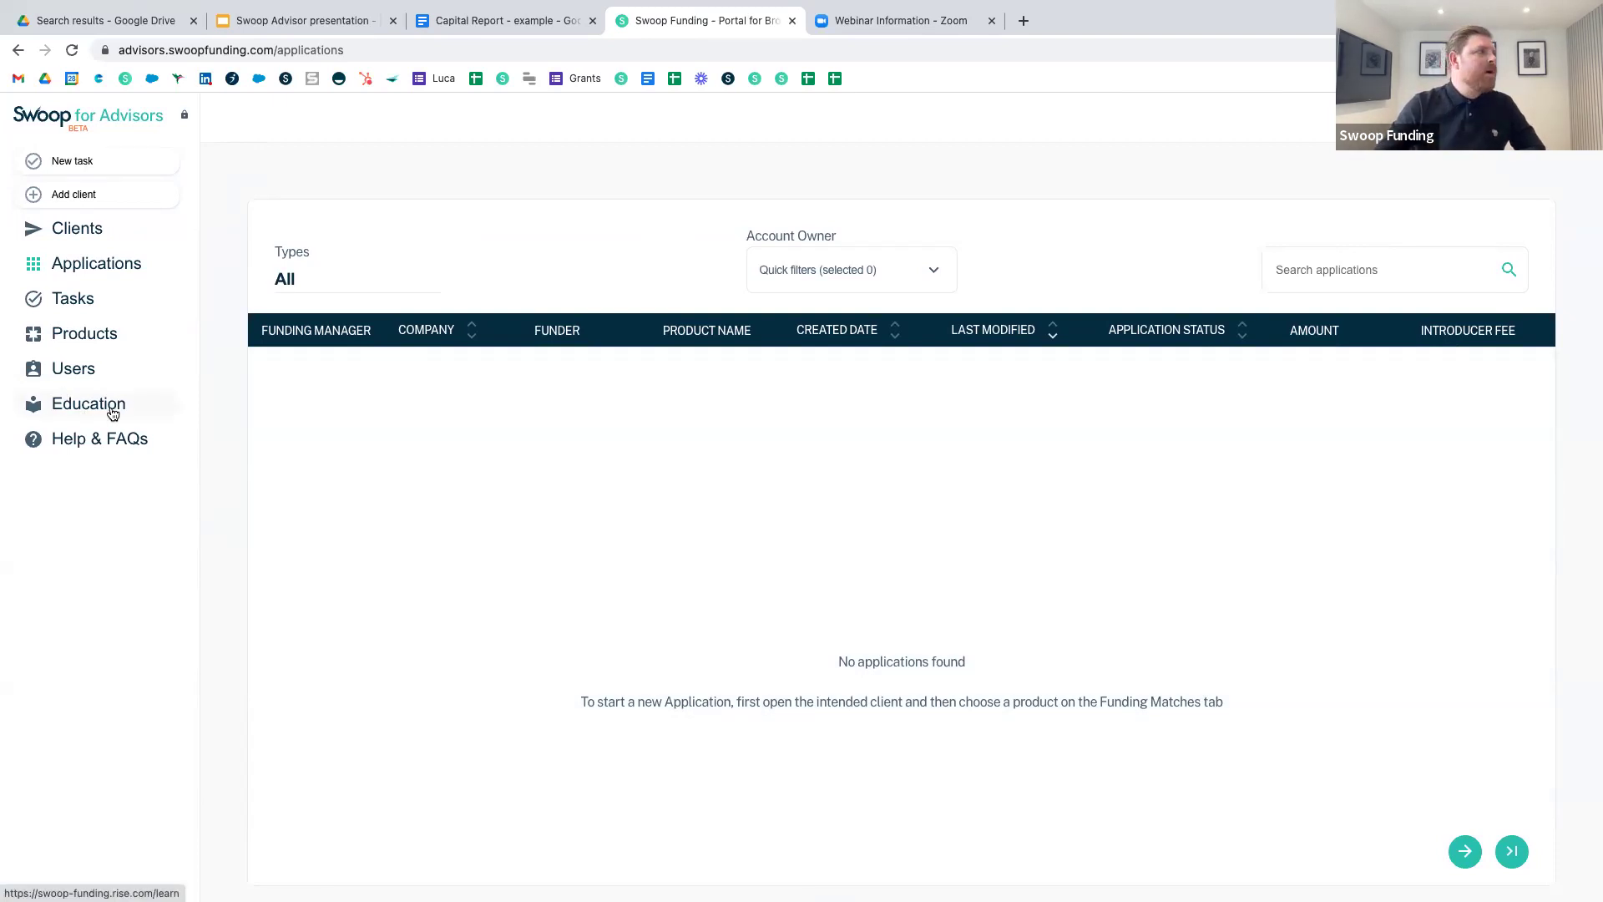
Review the fields of the new task form for JOE LIMITED and close it without adding a task.
left_click(78, 165)
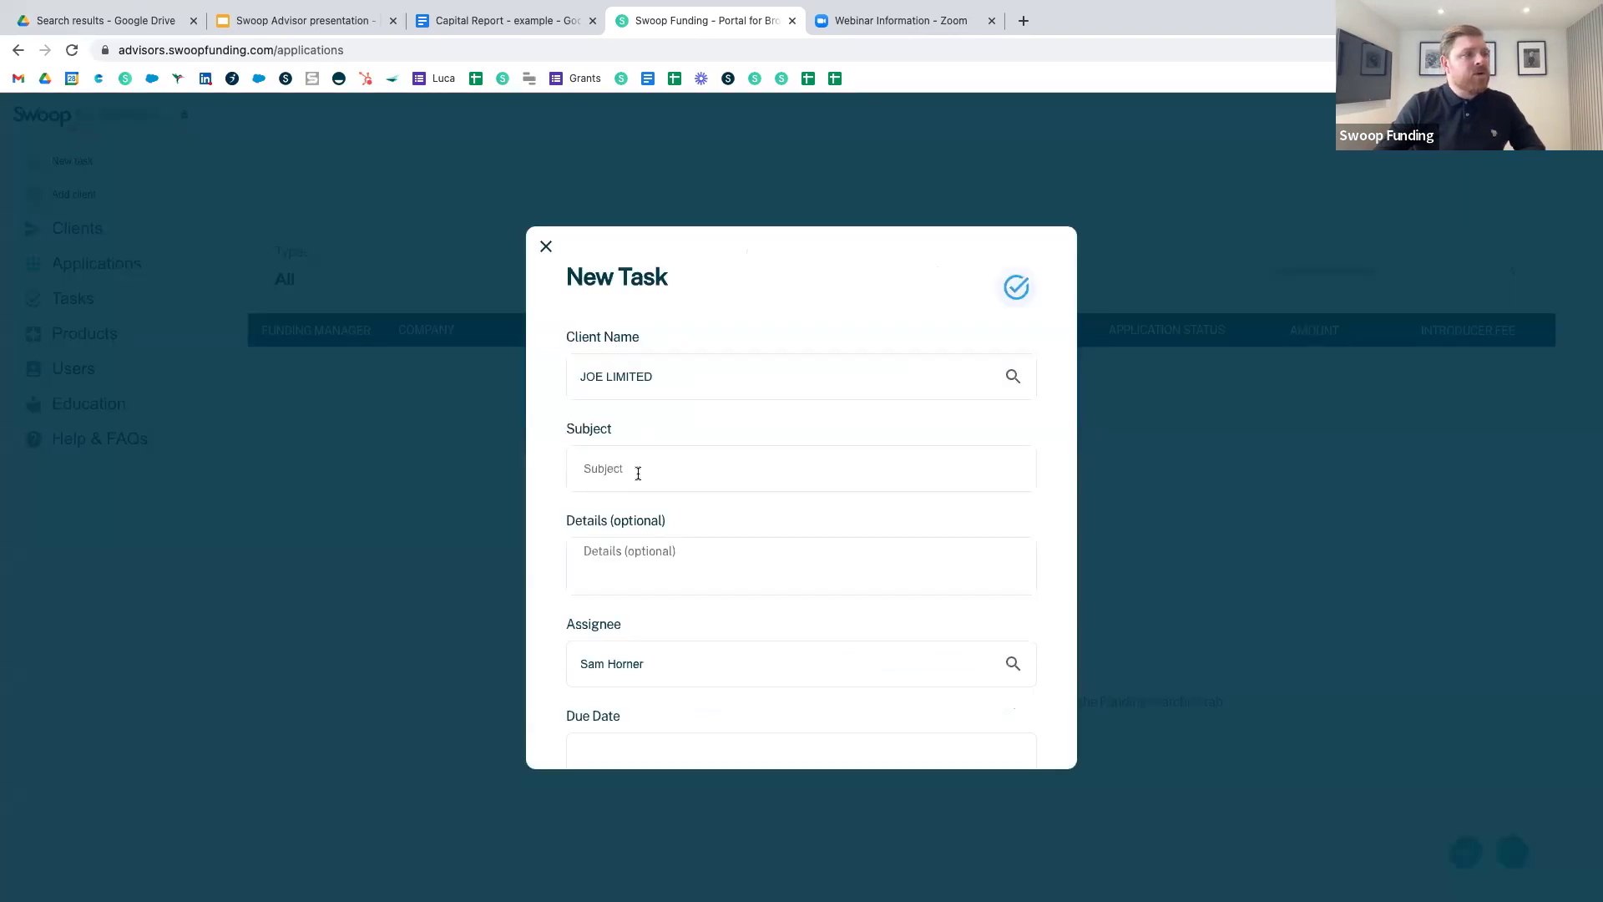
scroll(801, 720, "down", 3)
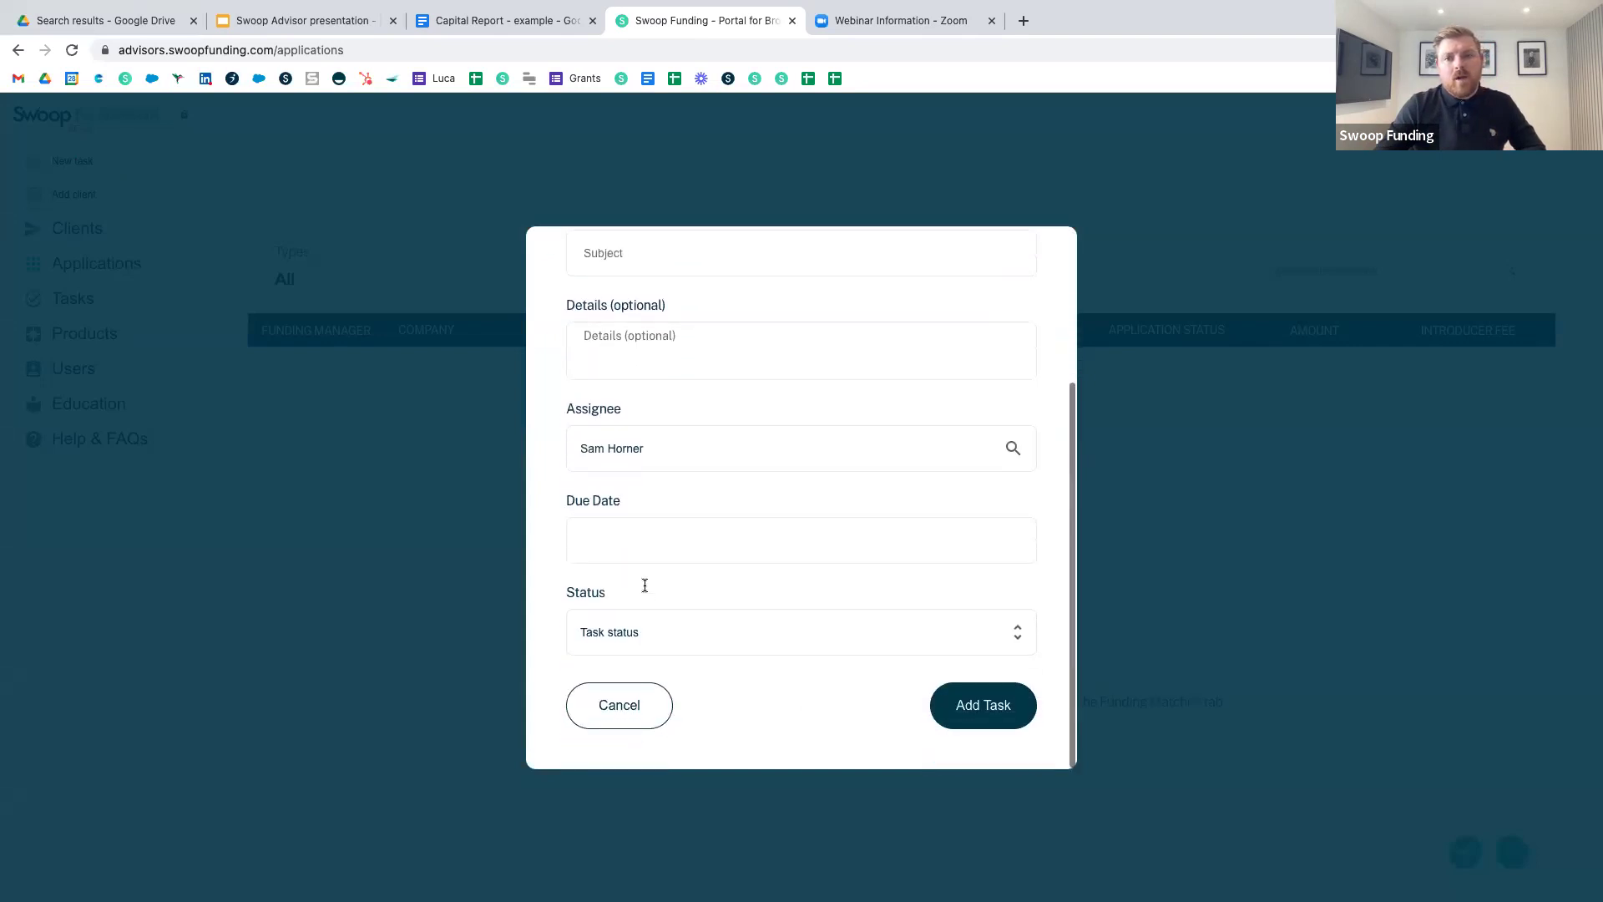
scroll(644, 585, "up", 1)
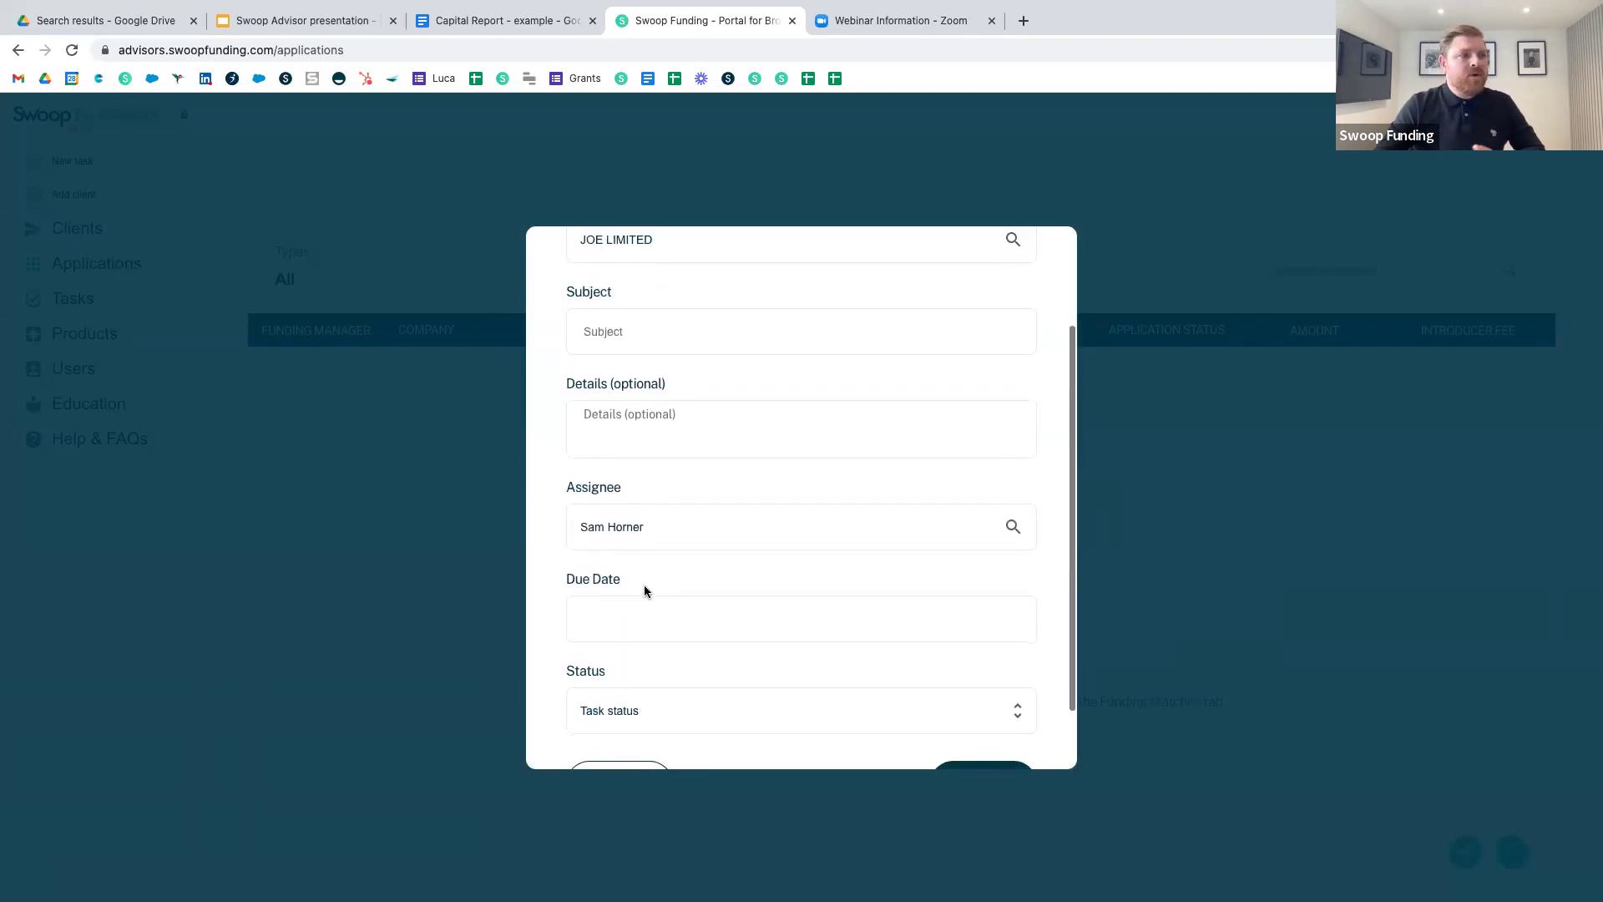
scroll(644, 591, "down", 1)
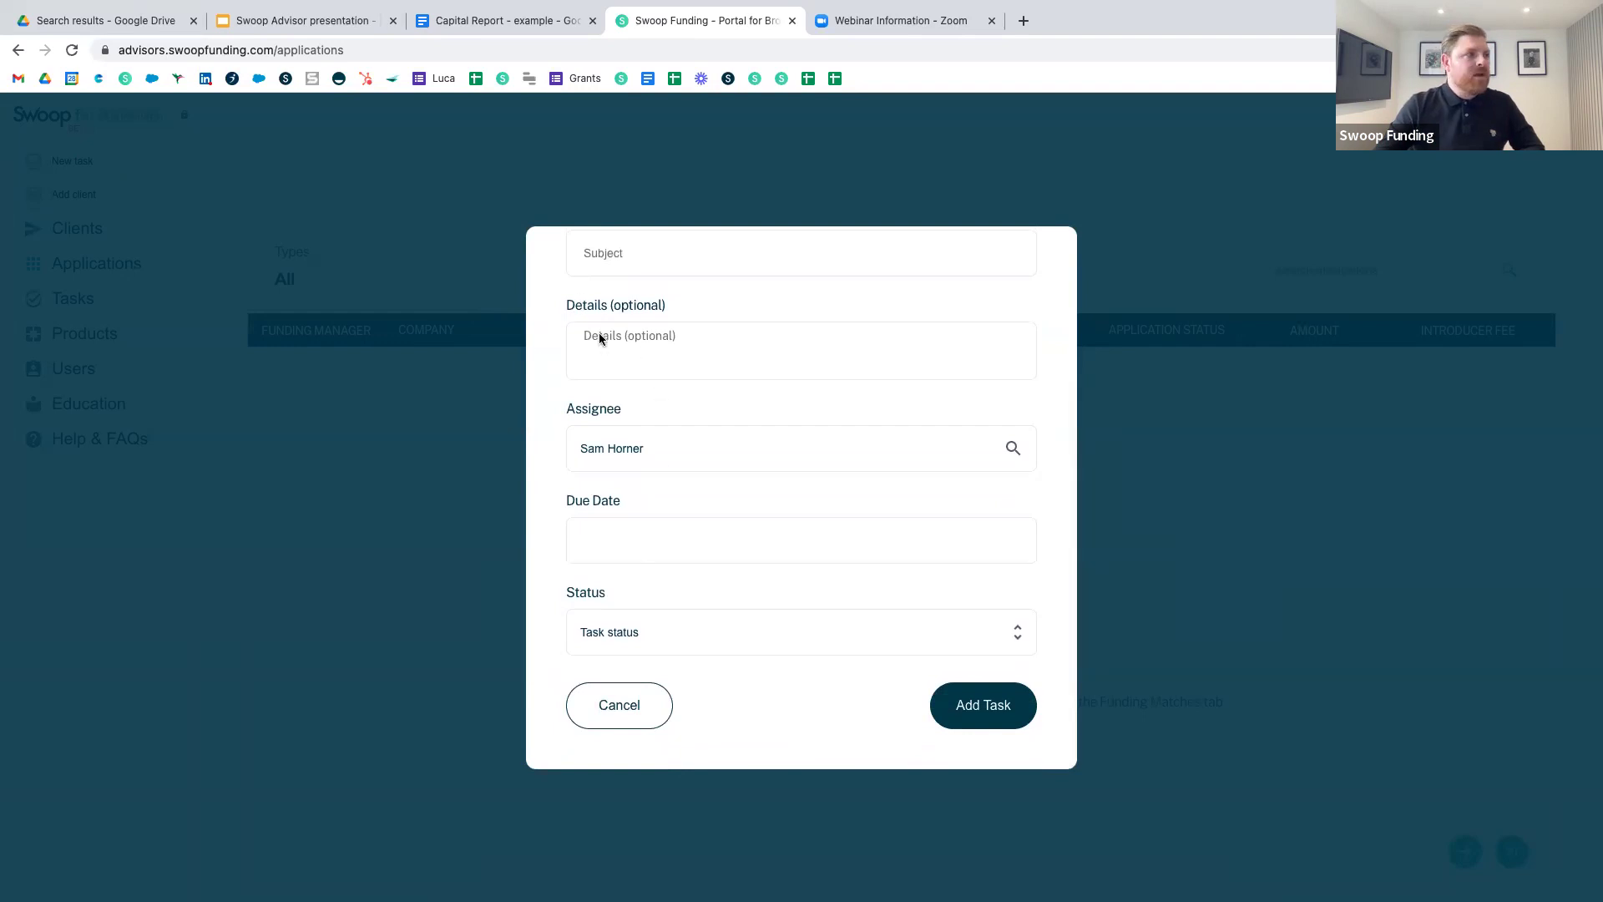
scroll(627, 411, "up", 3)
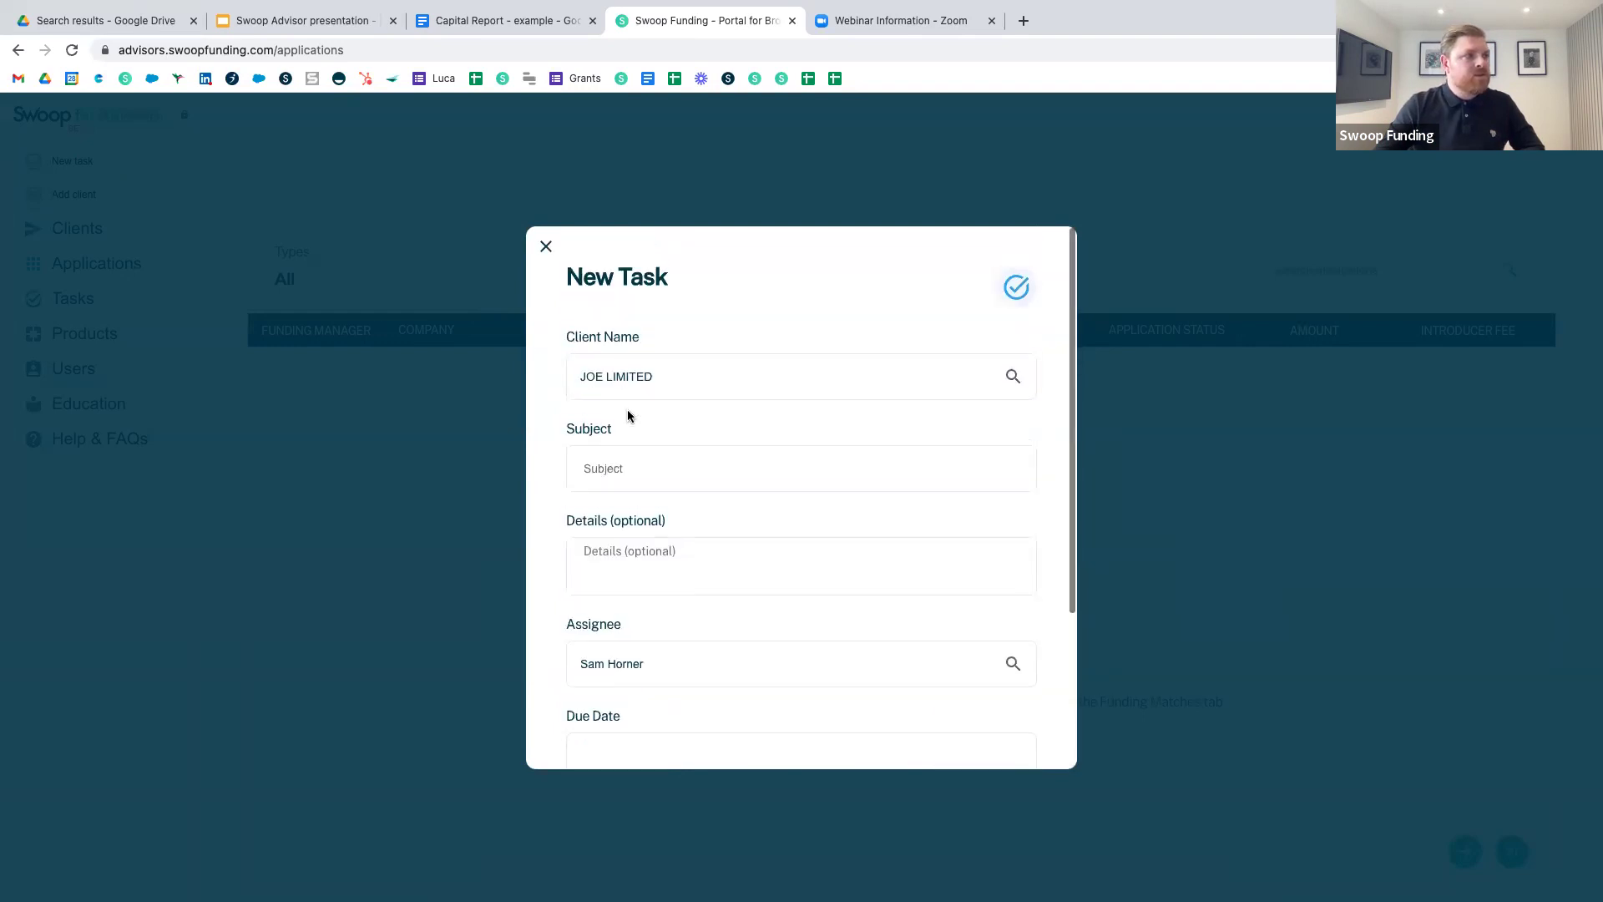
left_click(547, 248)
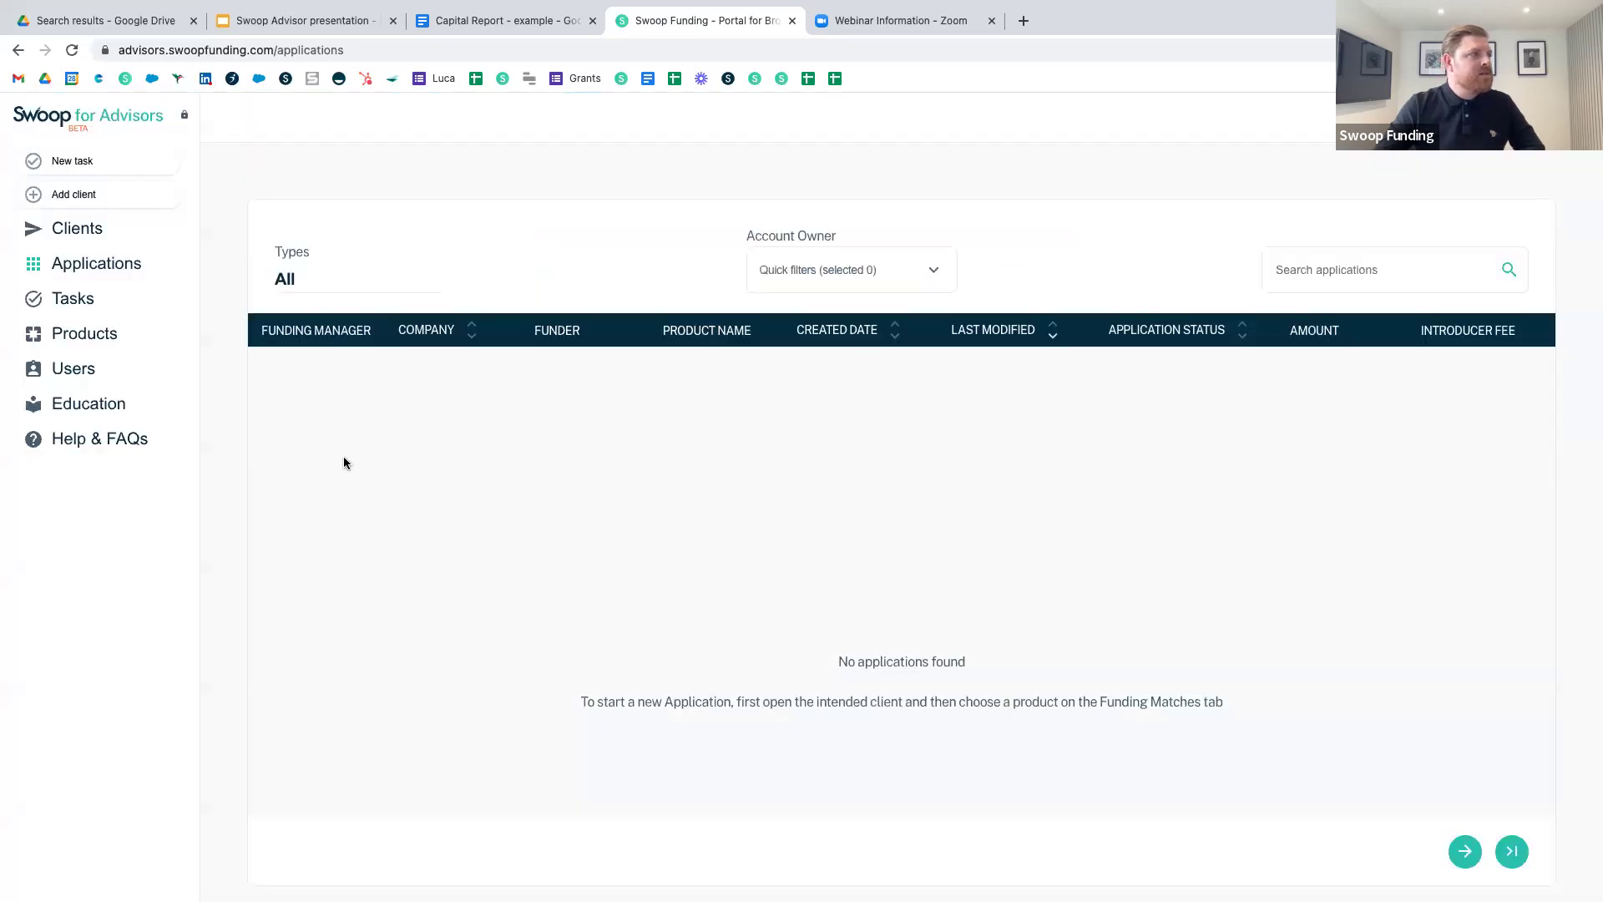
Open the portal's list of advisor users.
left_click(67, 370)
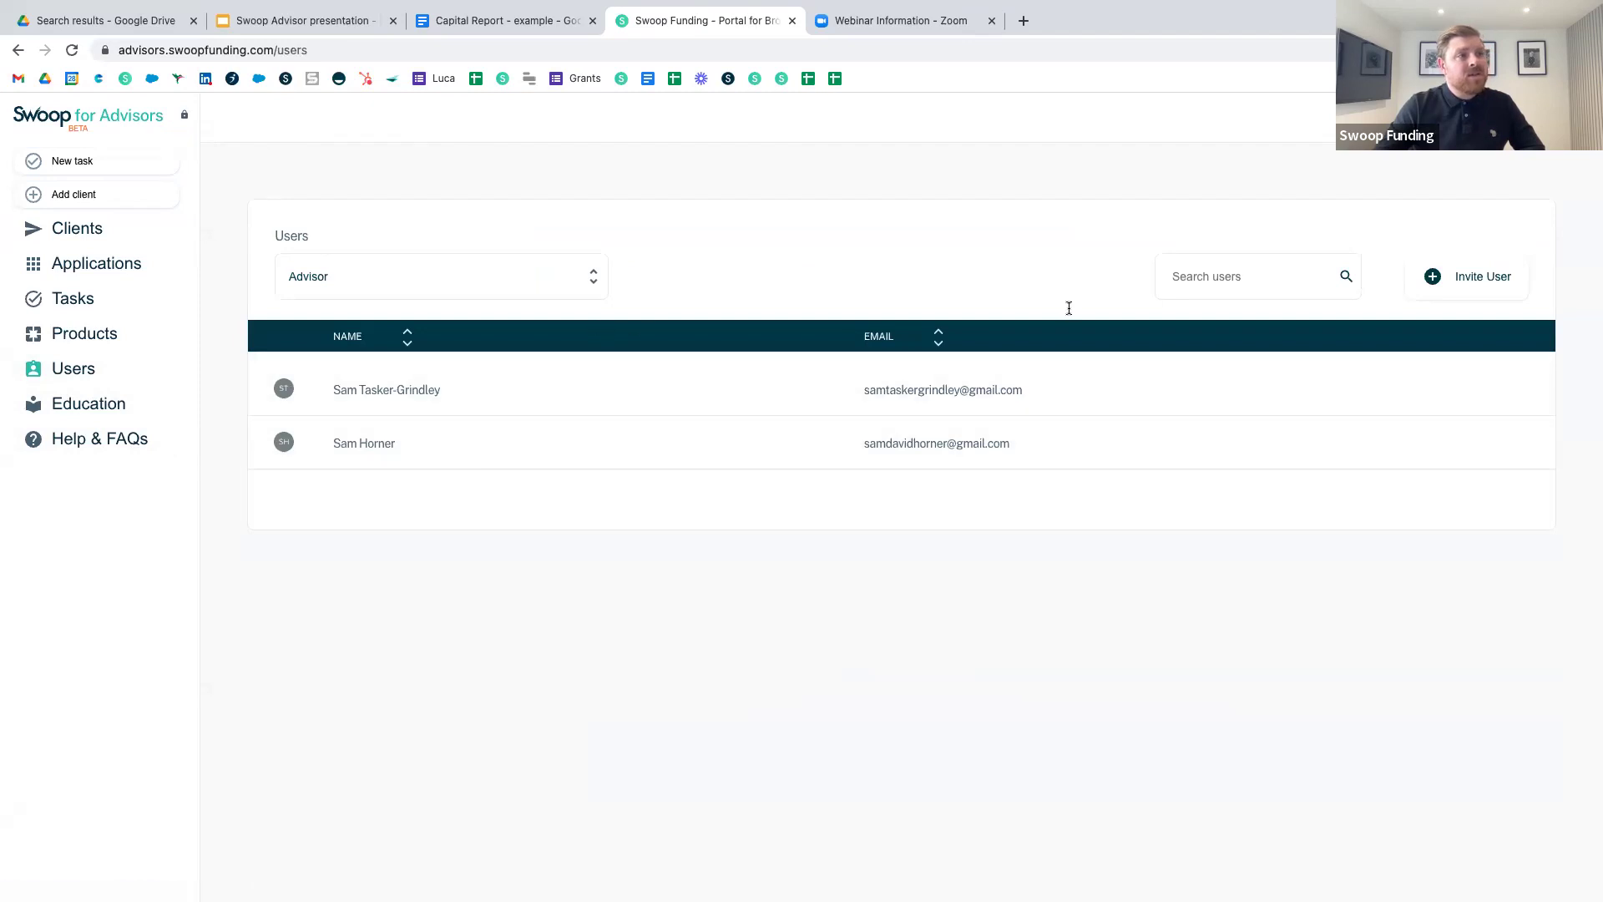